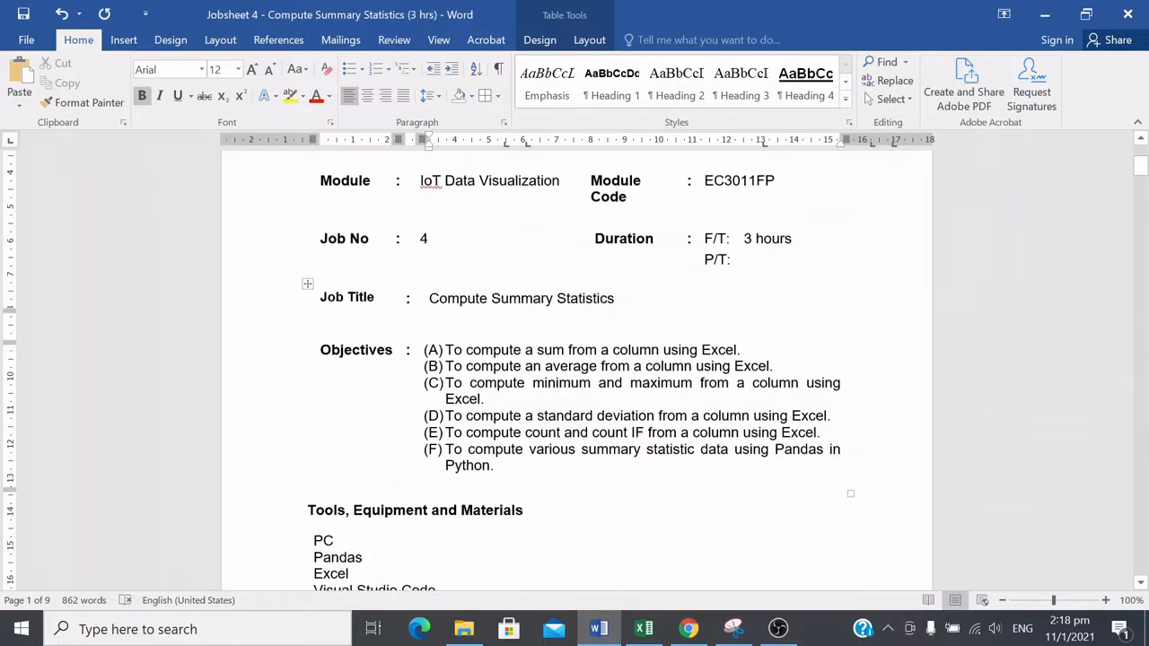
Step: Read the jobsheet's objectives and scroll down to the list of statistics to compute
double_click(718, 351)
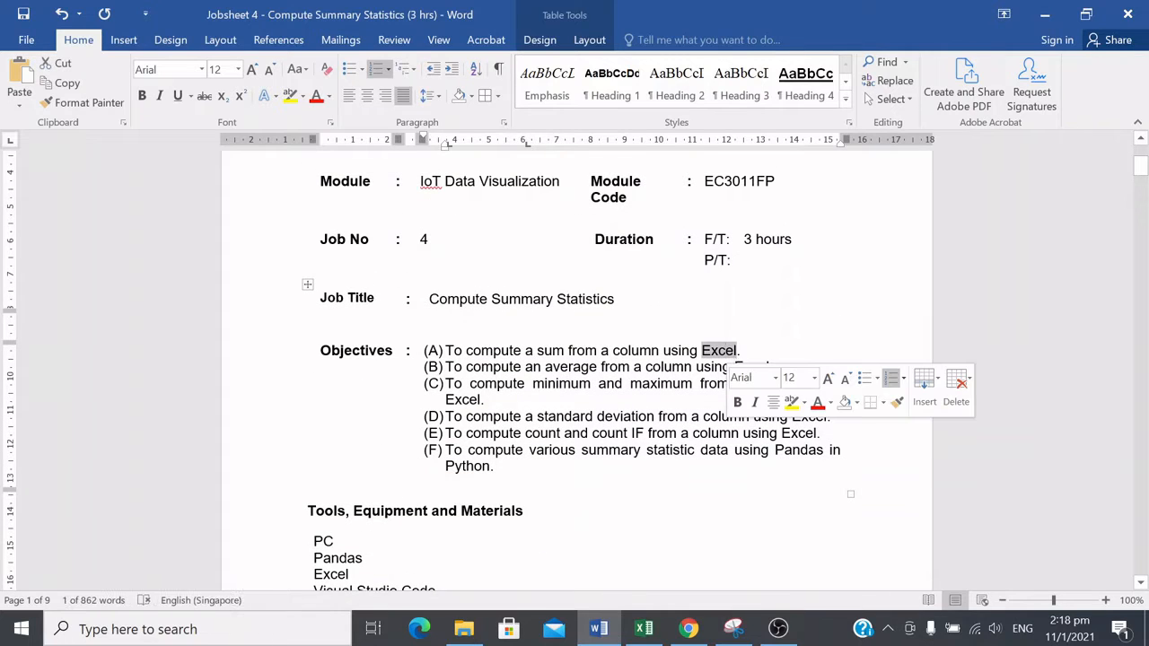
double_click(751, 367)
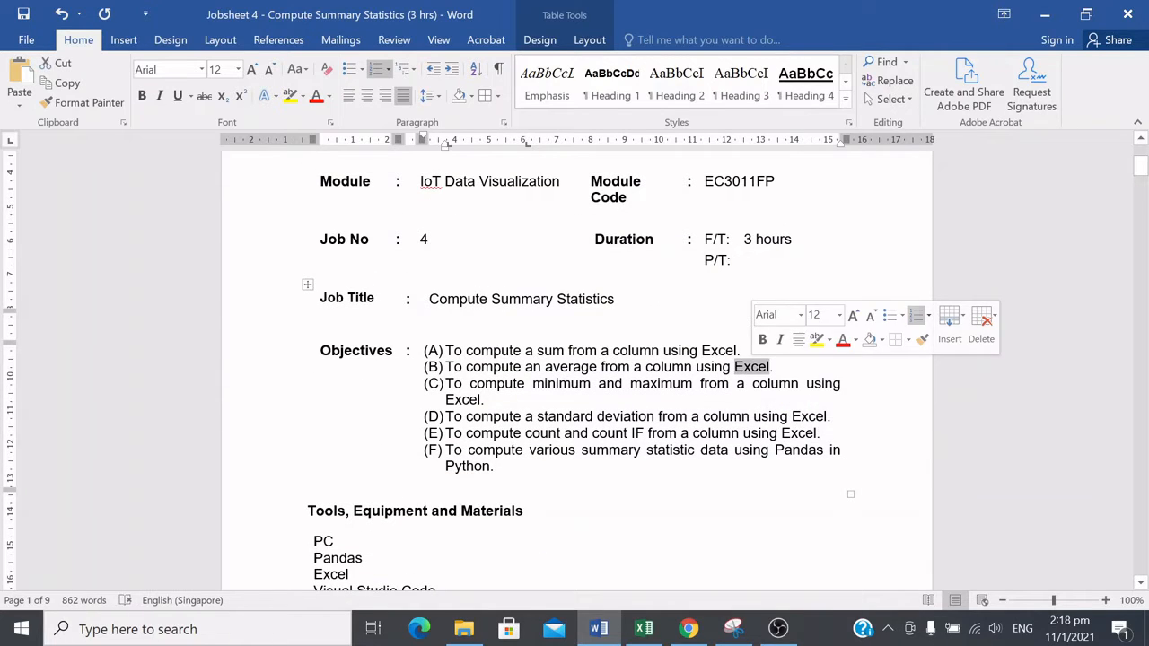
double_click(719, 351)
scroll(719, 351, down, 5)
scroll(556, 363, down, 4)
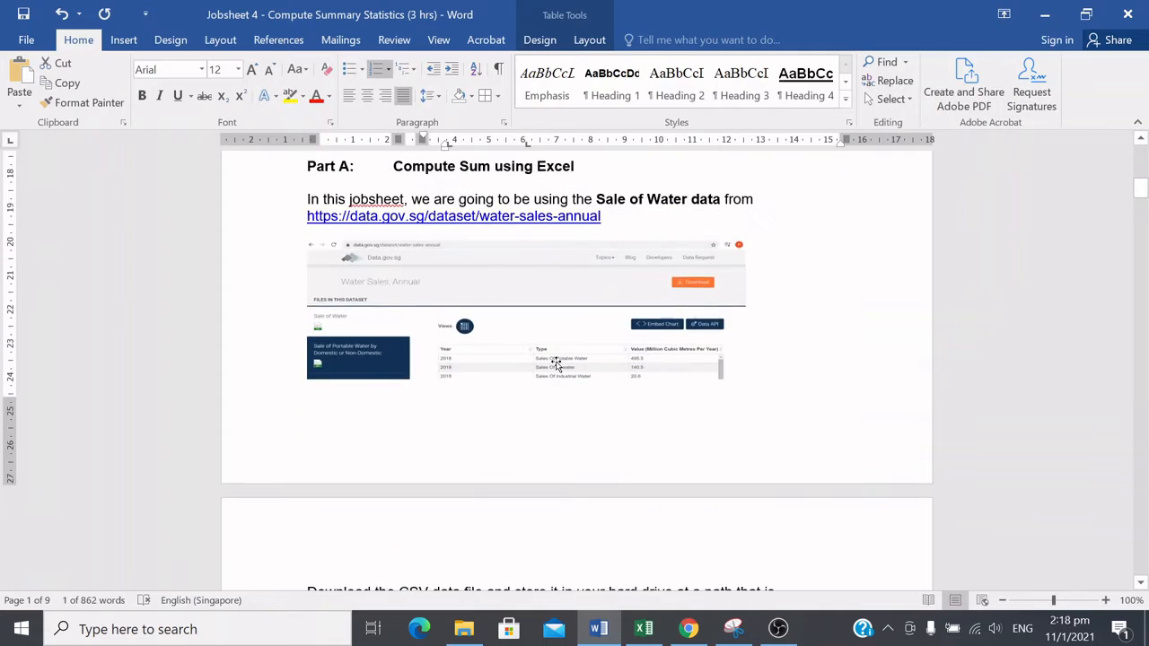
scroll(557, 364, down, 6)
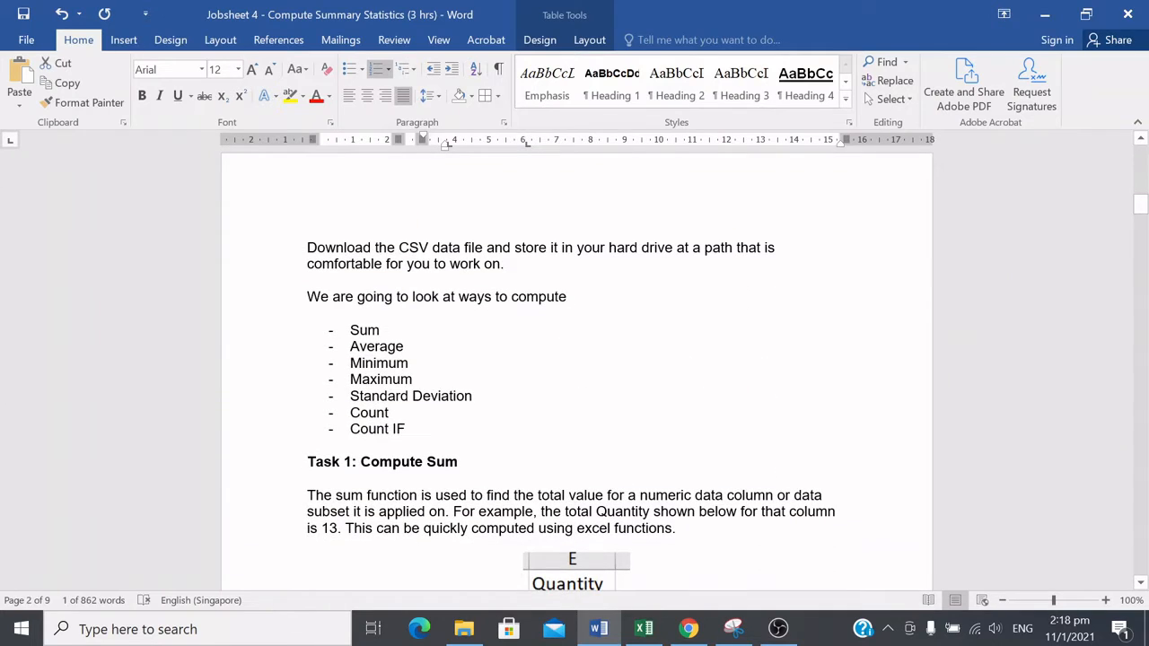
Step: Highlight each statistic in the list, from Sum to Count IF, one at a time while reading
drag(412, 429, 350, 330)
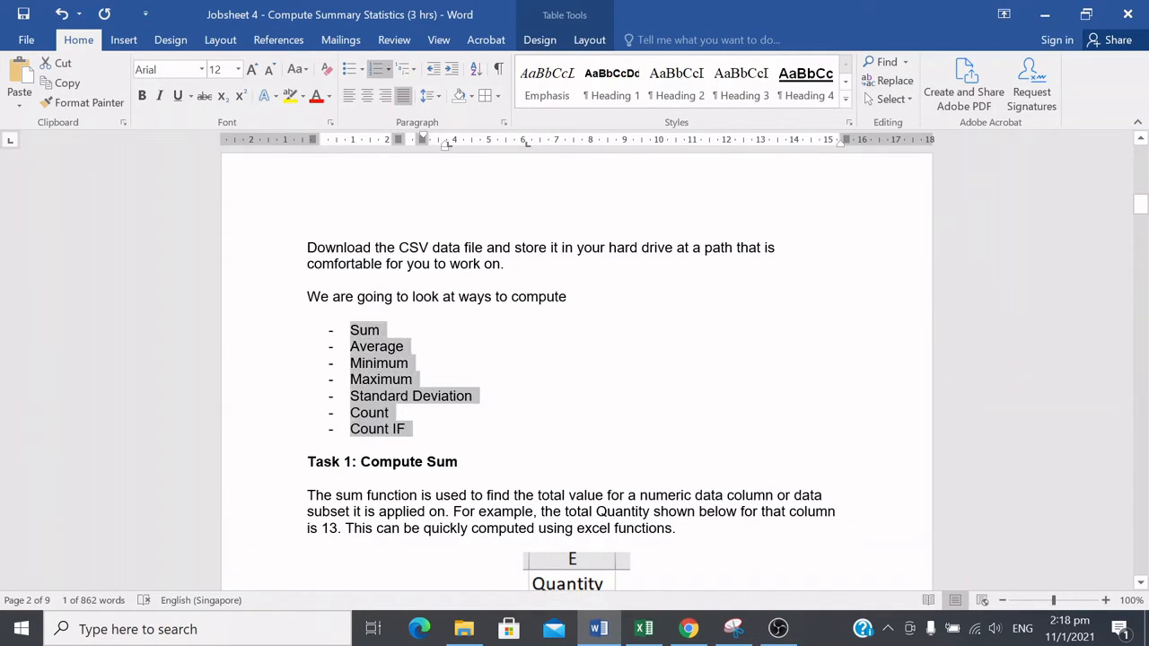
click(541, 365)
double_click(363, 330)
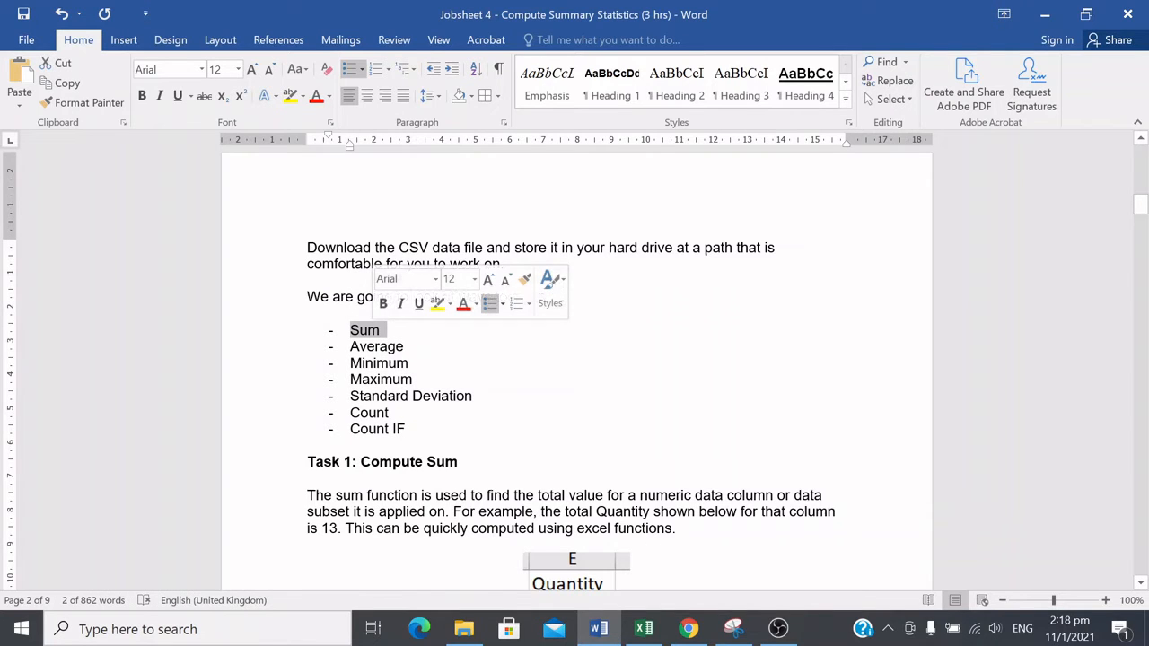
double_click(370, 347)
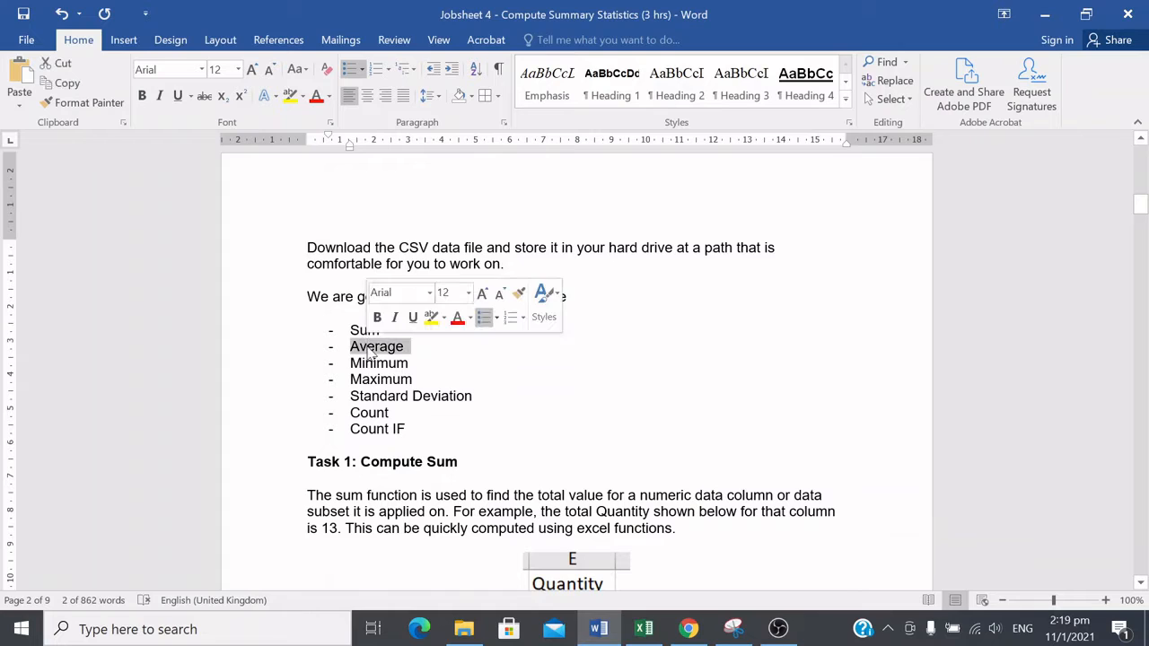
double_click(375, 364)
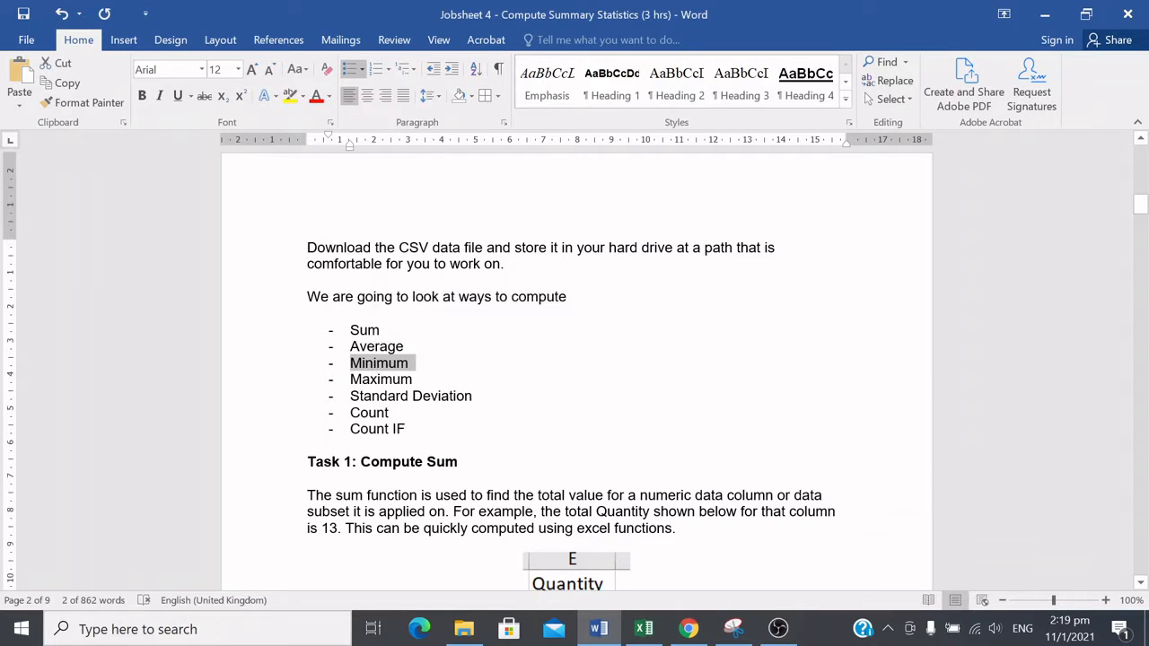
double_click(374, 381)
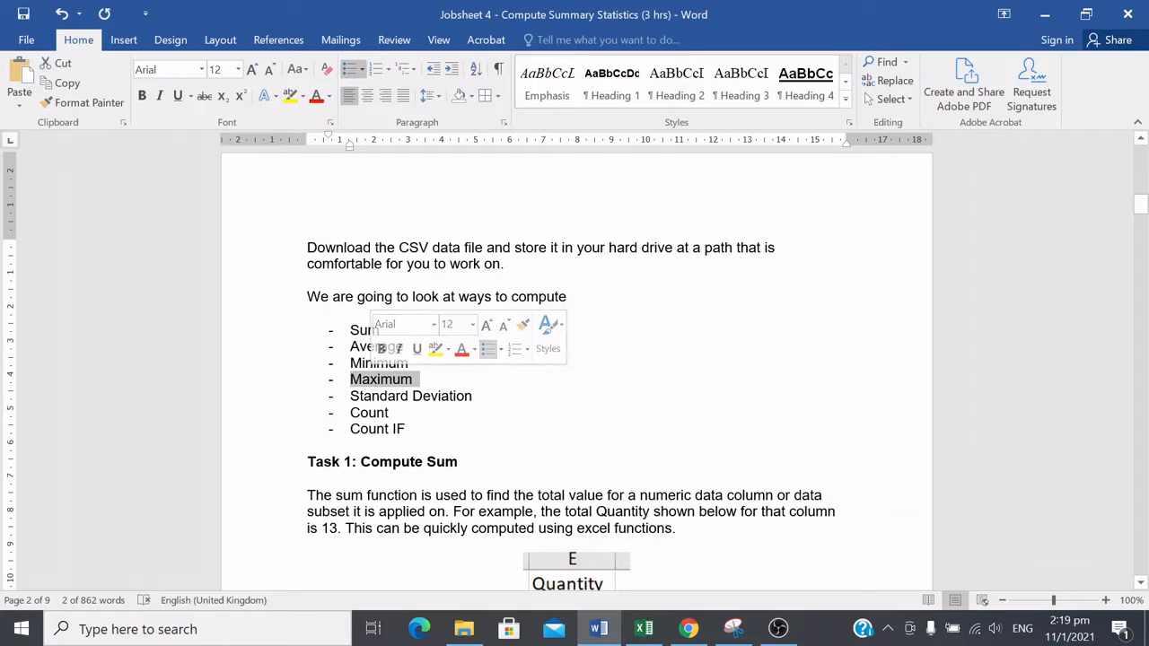
double_click(364, 397)
triple_click(364, 401)
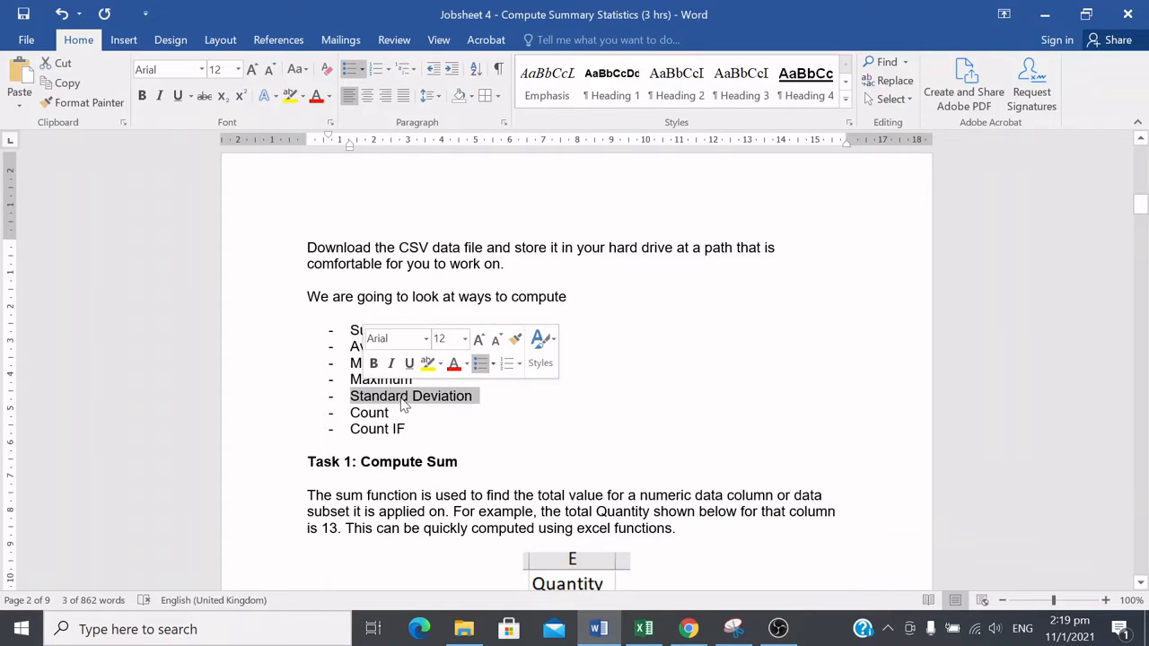
click(370, 413)
double_click(370, 413)
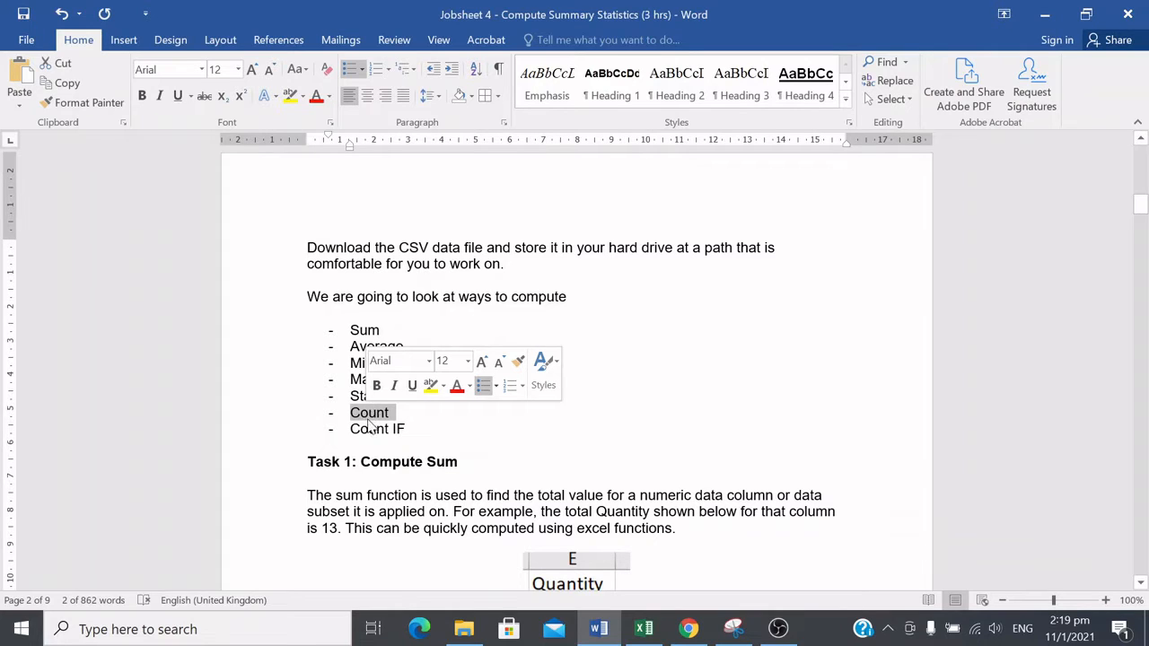
click(369, 429)
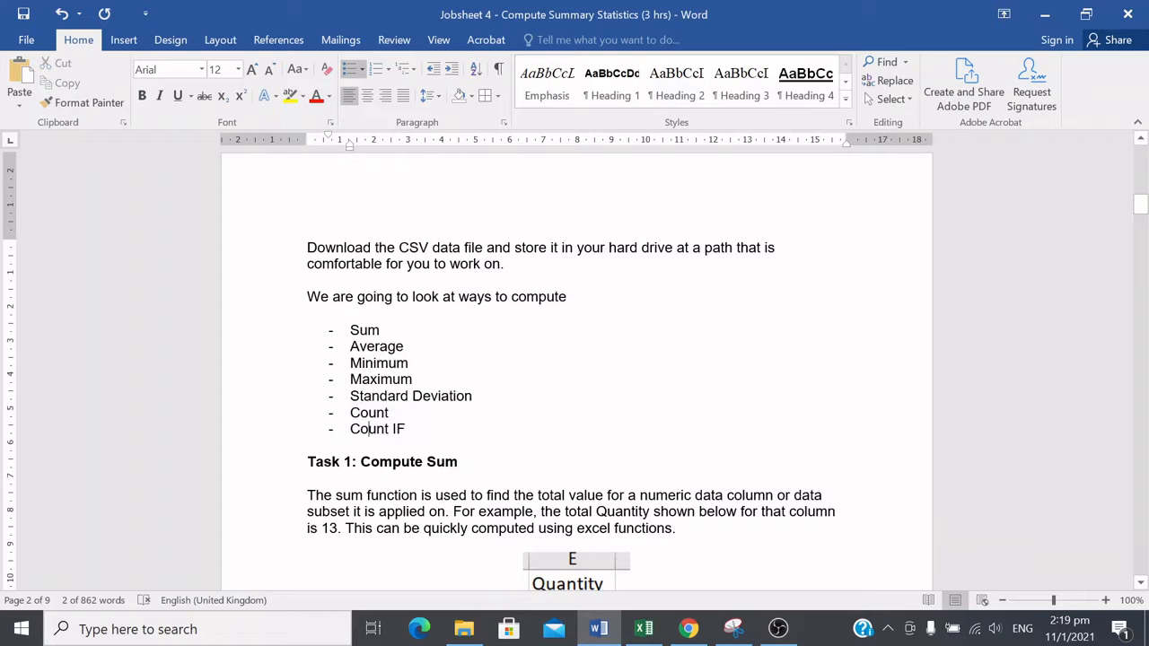
triple_click(369, 429)
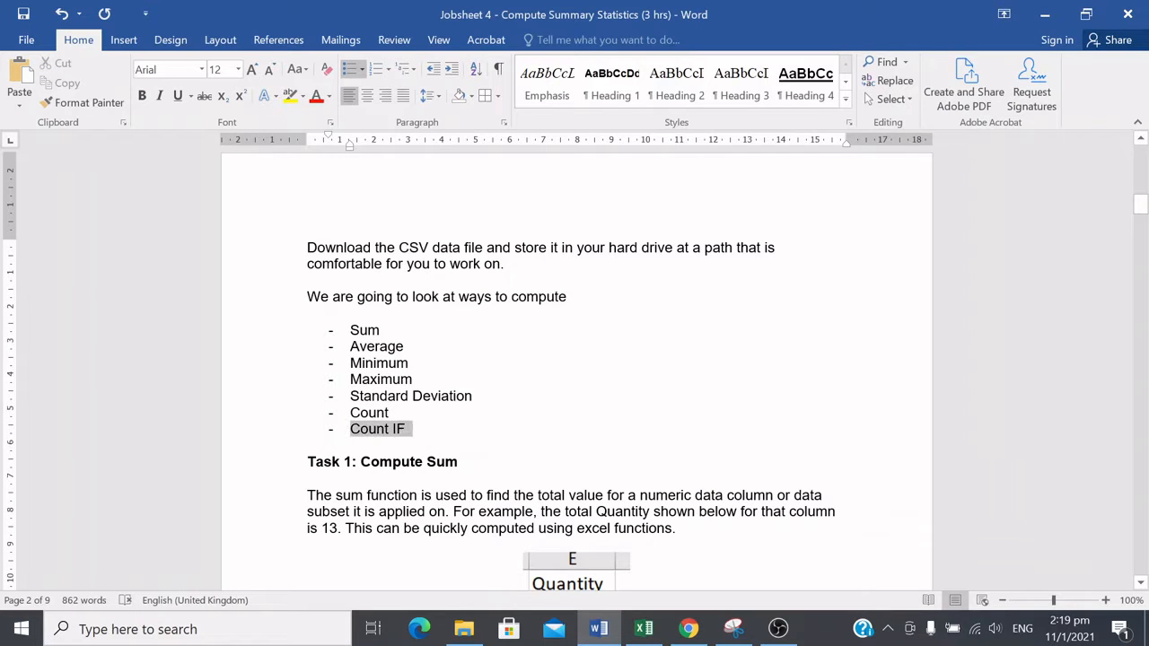
click(440, 434)
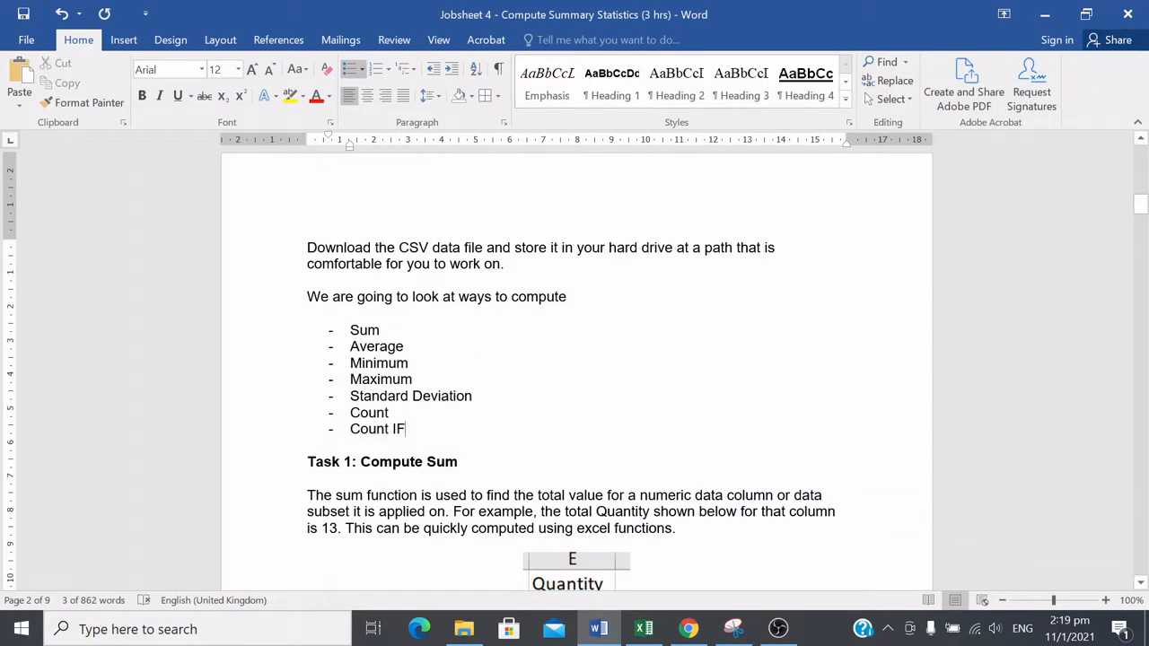
Step: Select the whole list of statistics from Sum to Count IF
drag(350, 330, 437, 430)
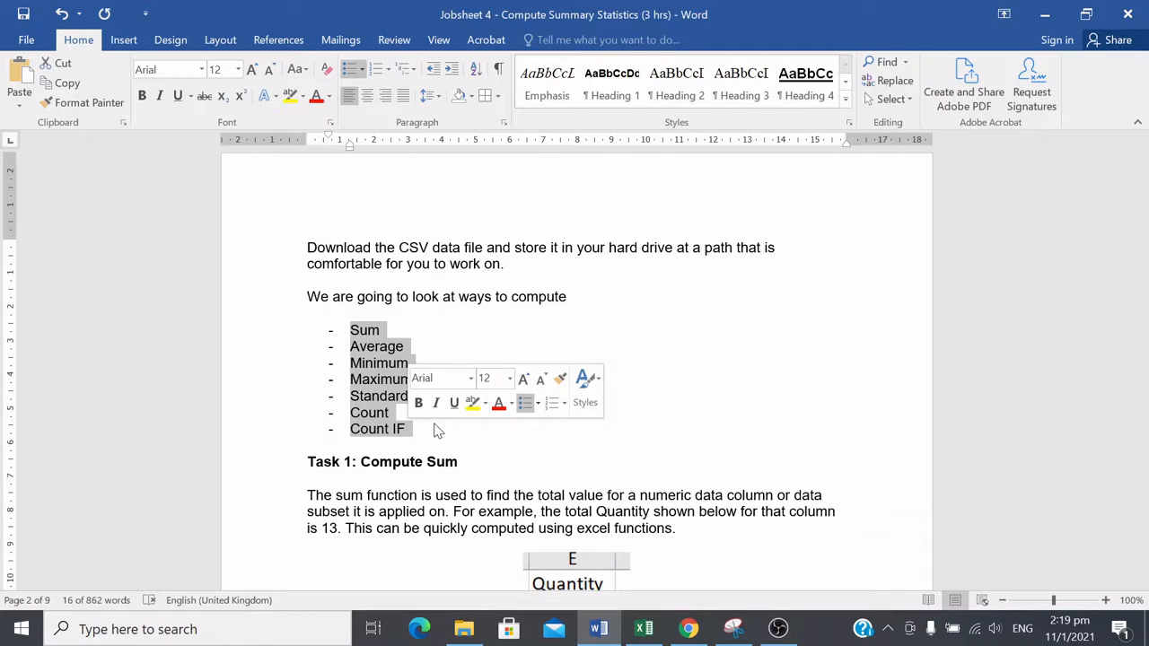
click(394, 342)
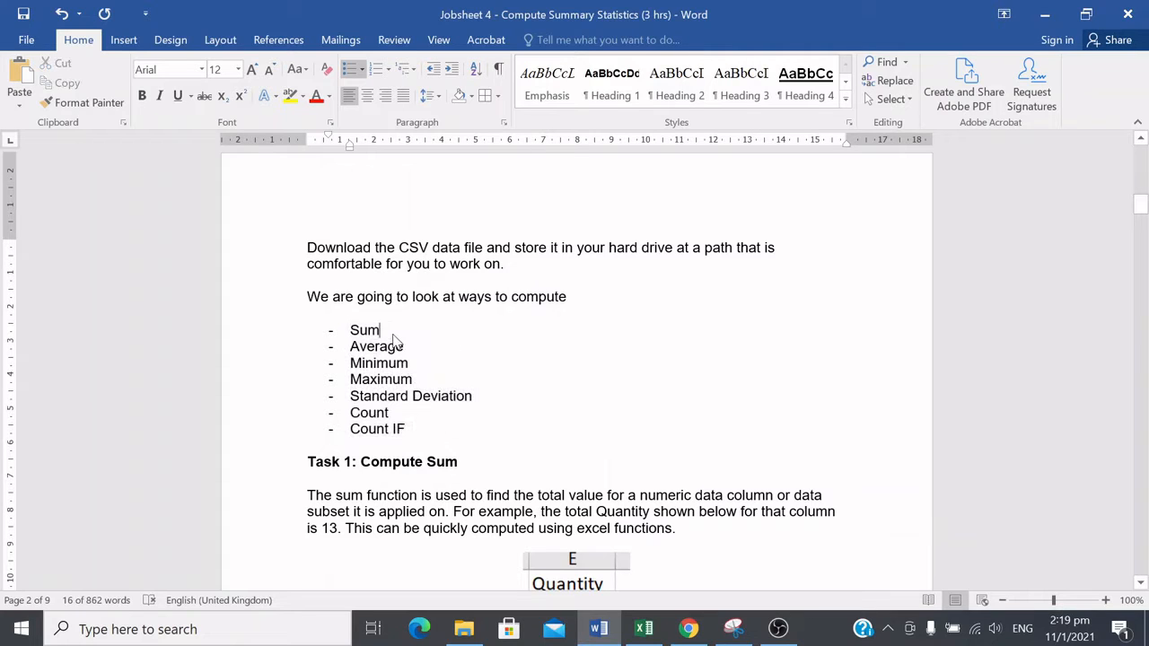
drag(350, 330, 426, 433)
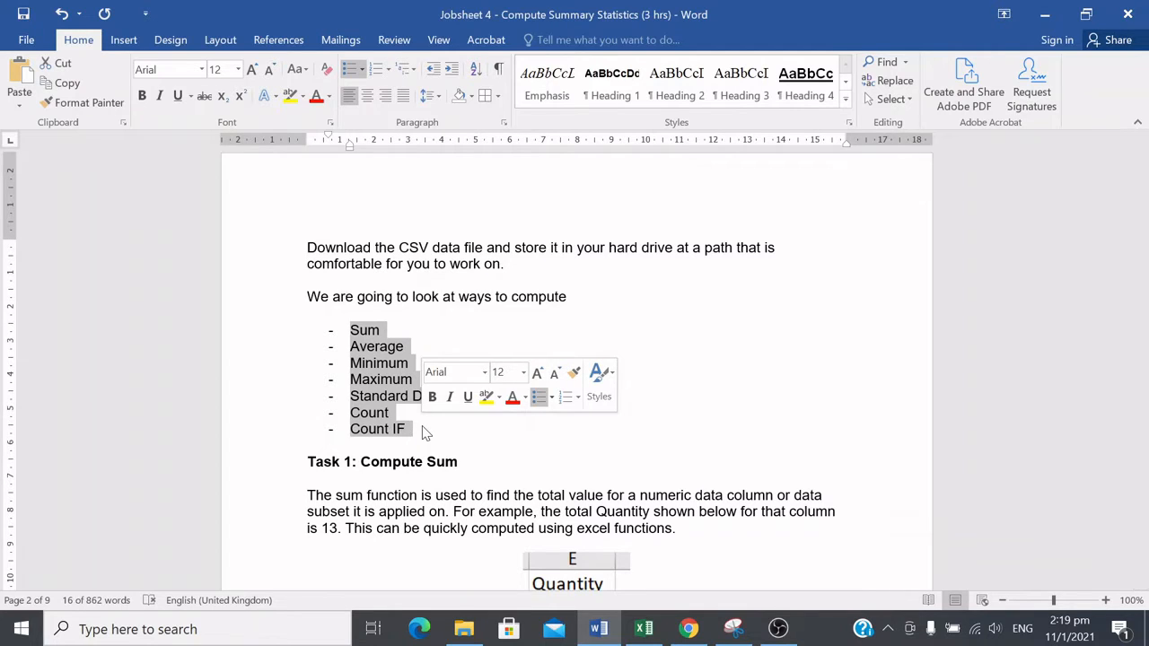
key(Right)
drag(411, 429, 311, 312)
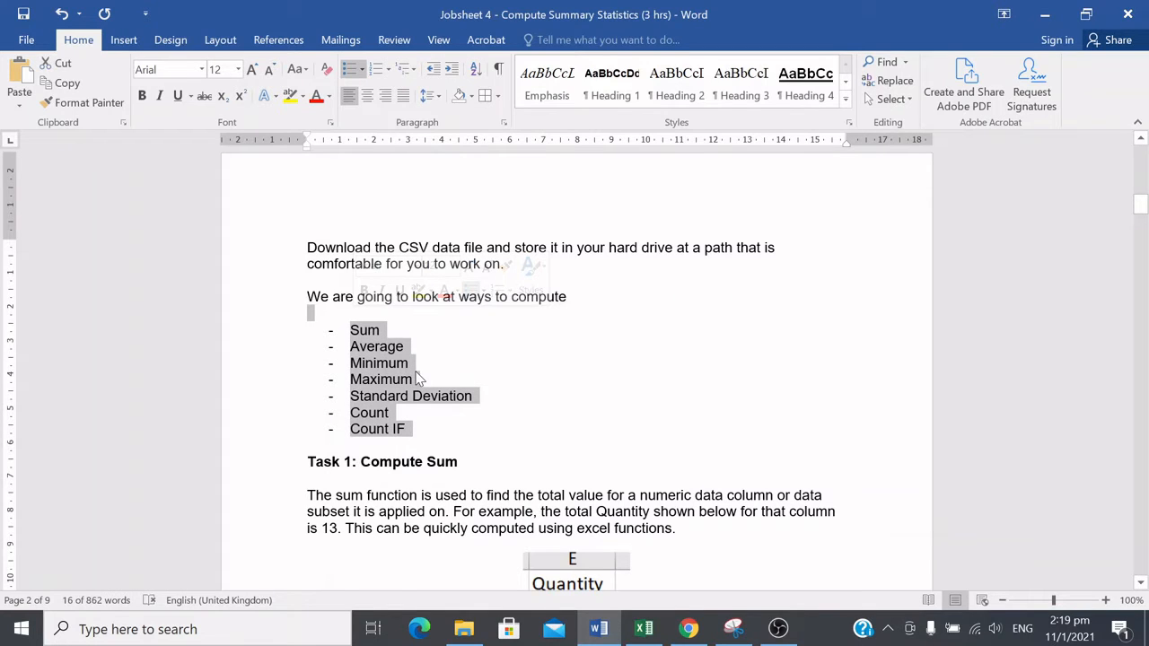
scroll(416, 380, up, 10)
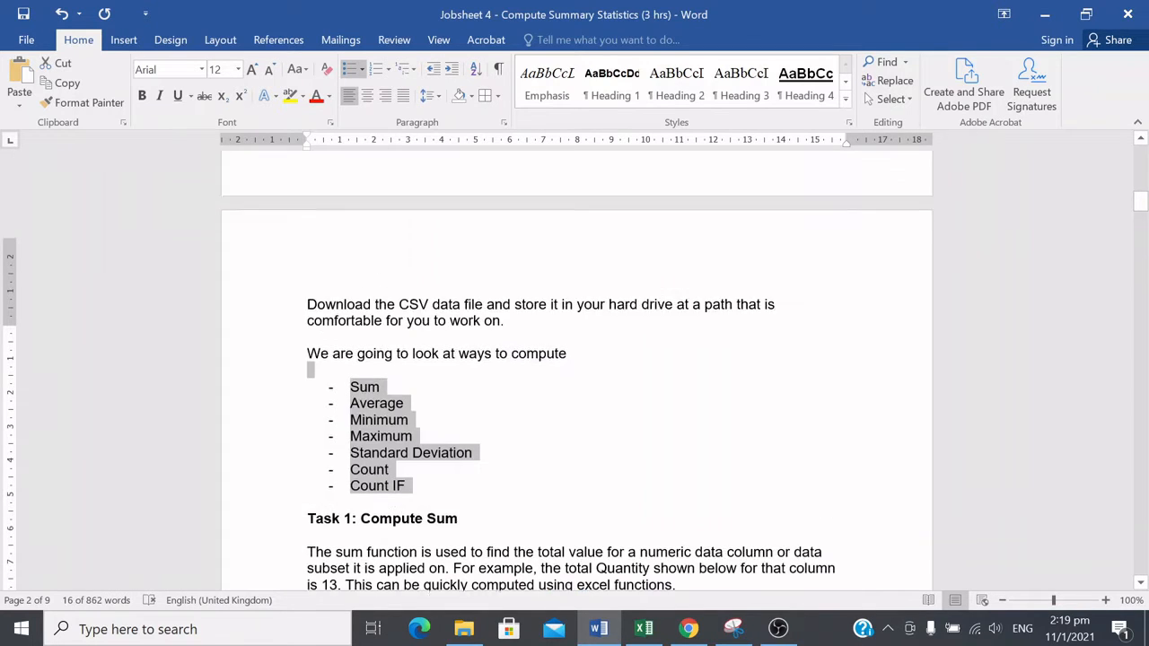
scroll(415, 374, up, 1)
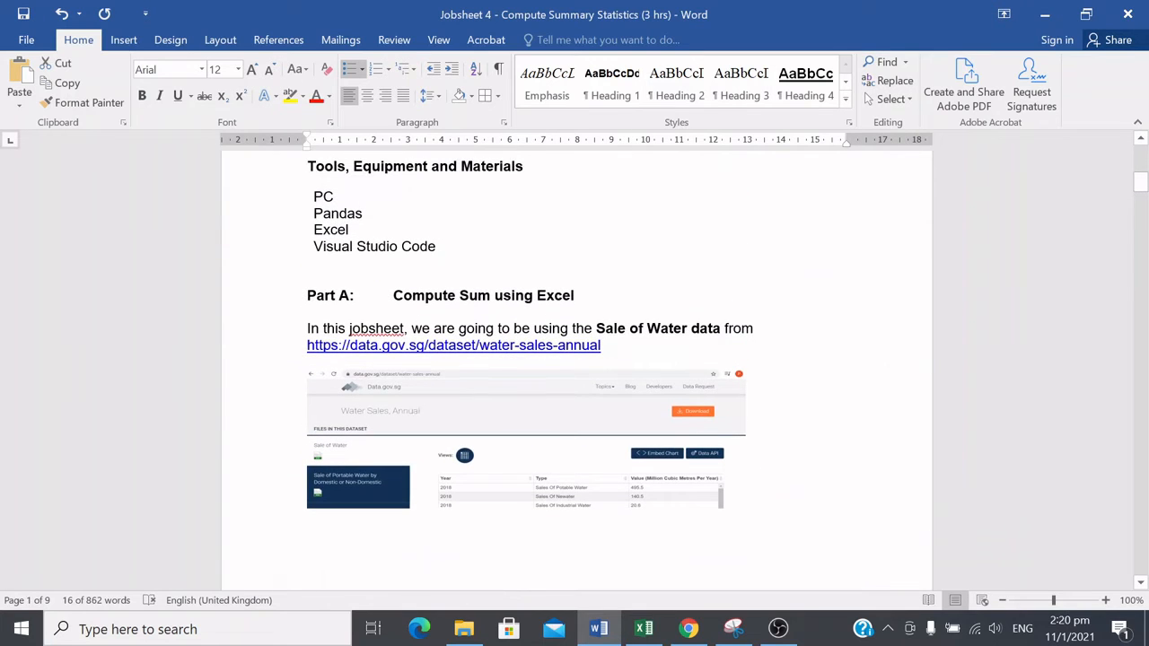
drag(600, 345, 306, 346)
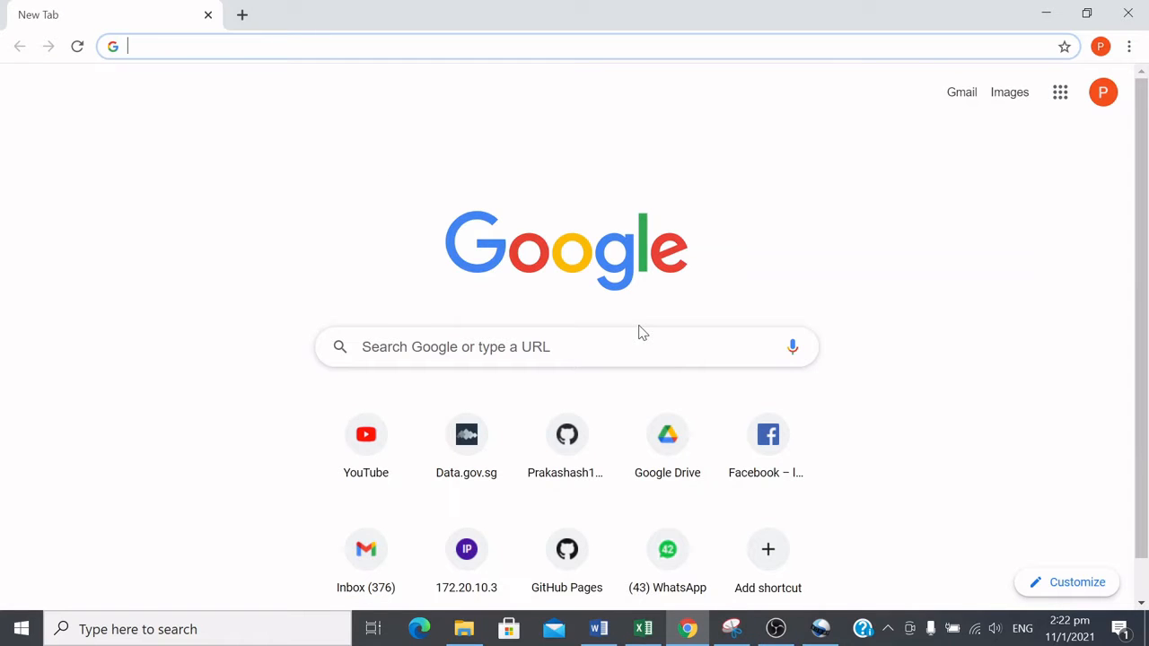
Step: Open the copied water-sales-annual dataset URL in a new Chrome tab and show the Sale of Water table view
text(https://data.gov.sg/dataset/water-sales-annual)
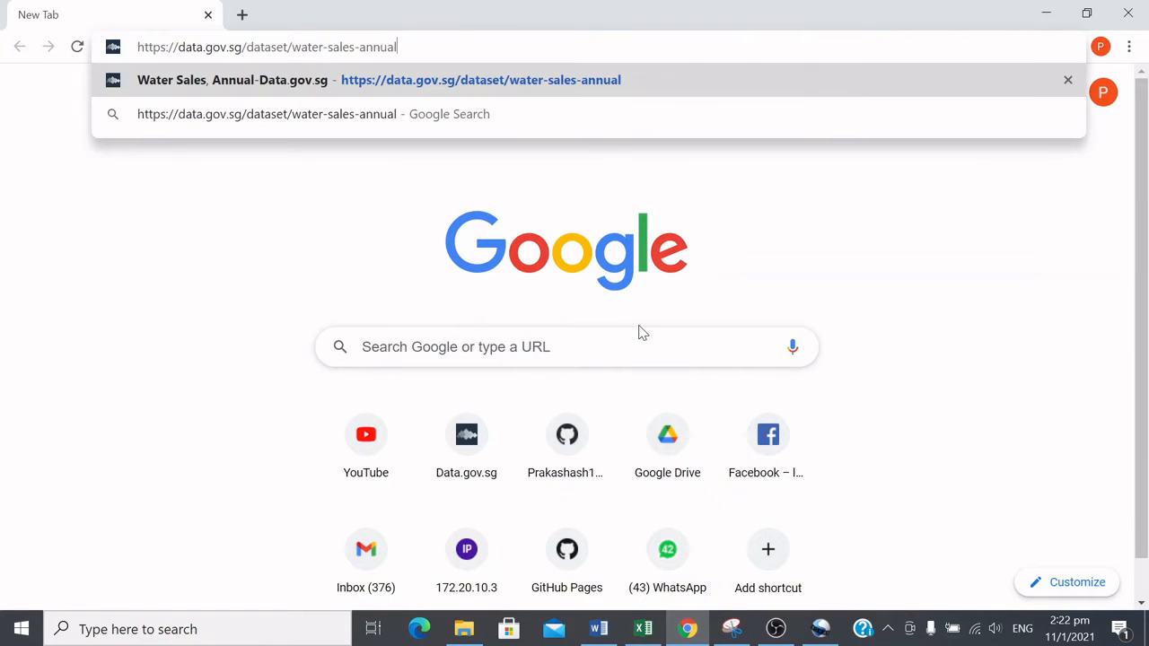
key(Return)
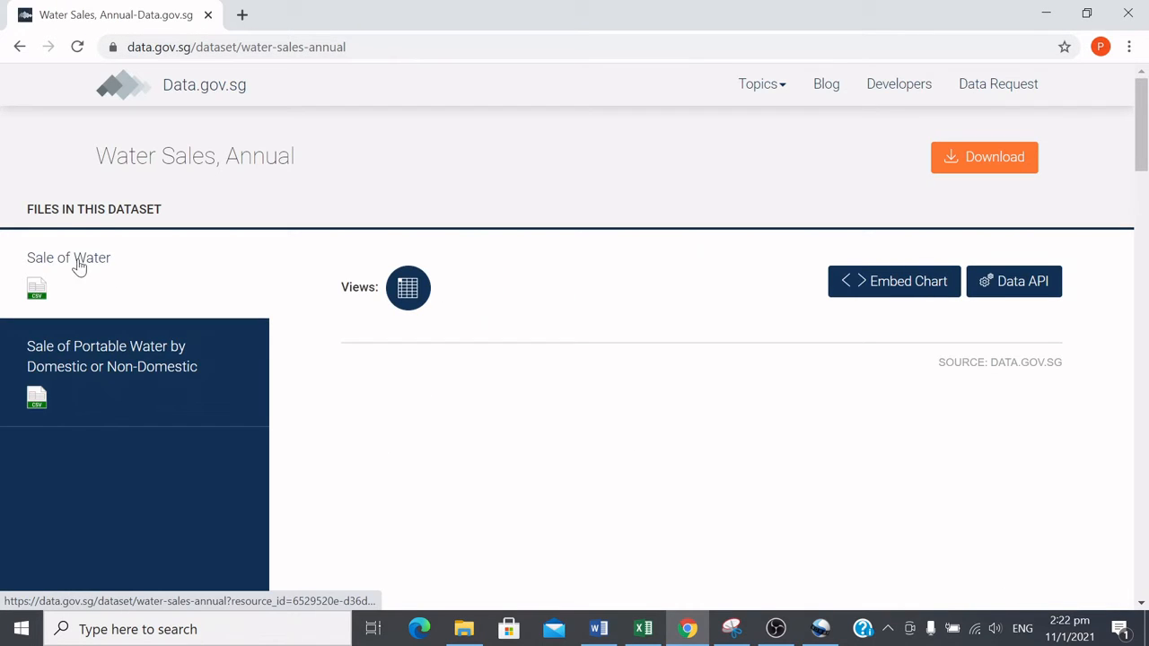
click(407, 288)
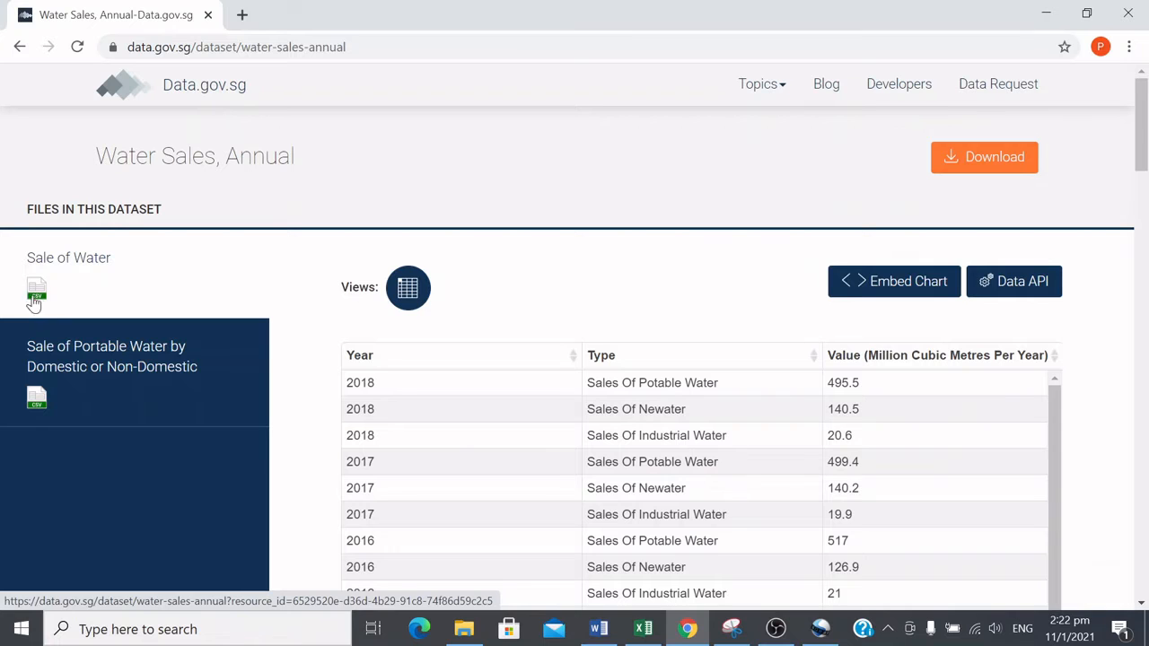
Step: Zoom in on the Sale of Water table to examine its values, then zoom back out
key(ctrl+plus)
key(ctrl+plus)
key(ctrl+plus)
key(ctrl+plus)
key(ctrl+plus)
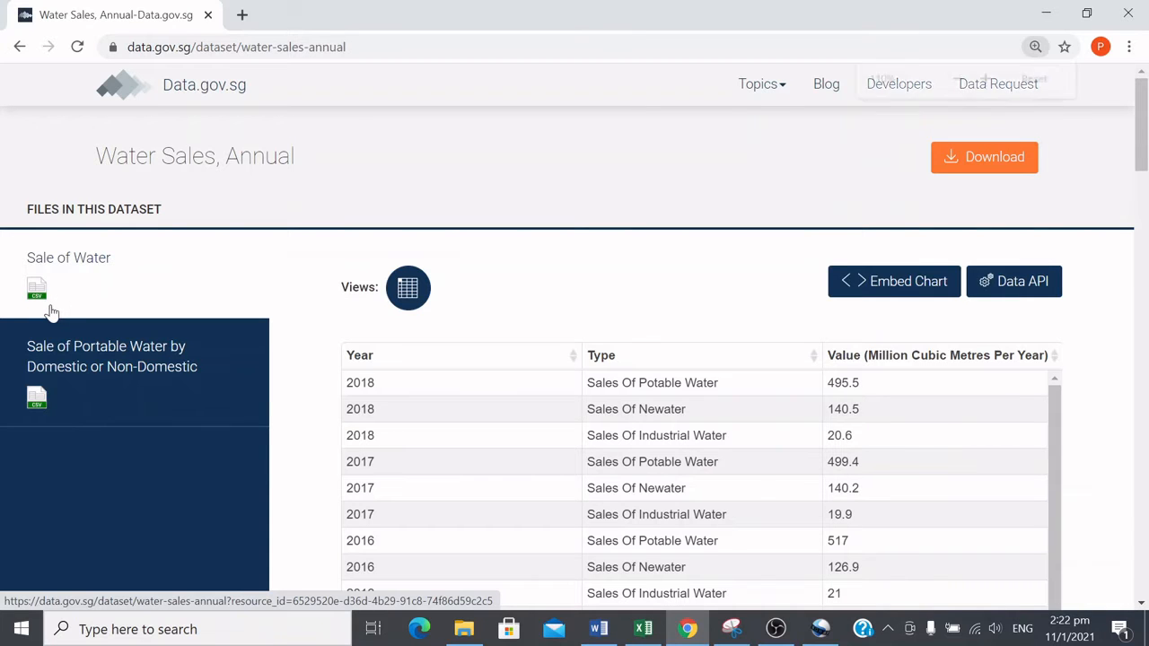
key(ctrl+plus)
key(ctrl+plus)
scroll(728, 584, down, 10)
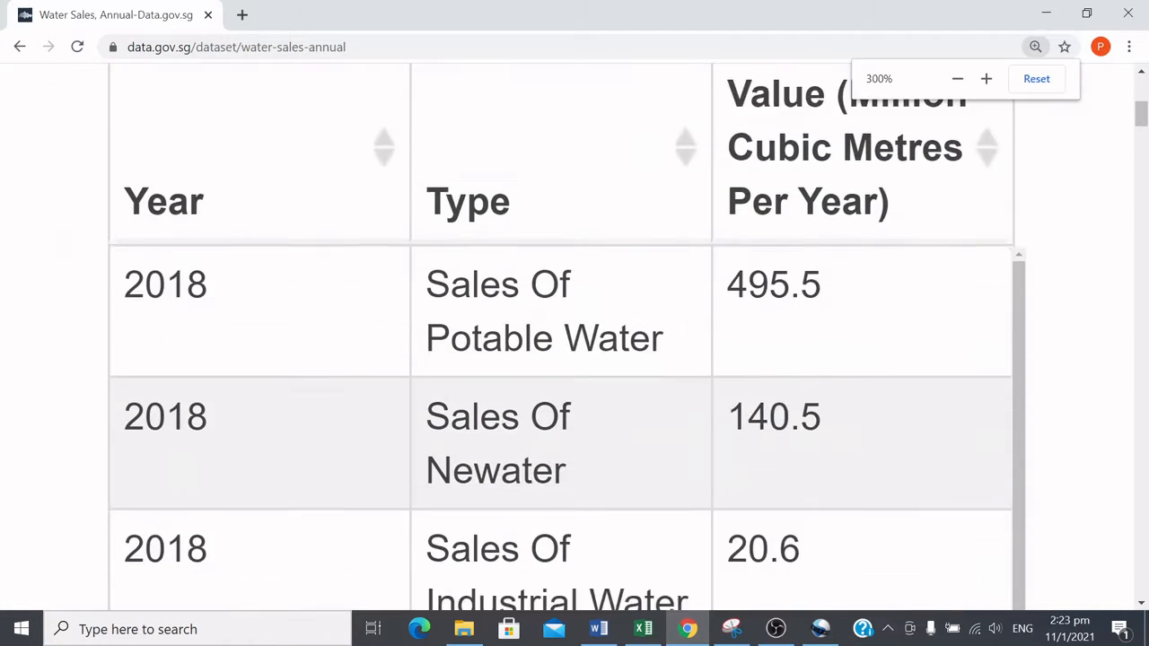
scroll(728, 584, up, 10)
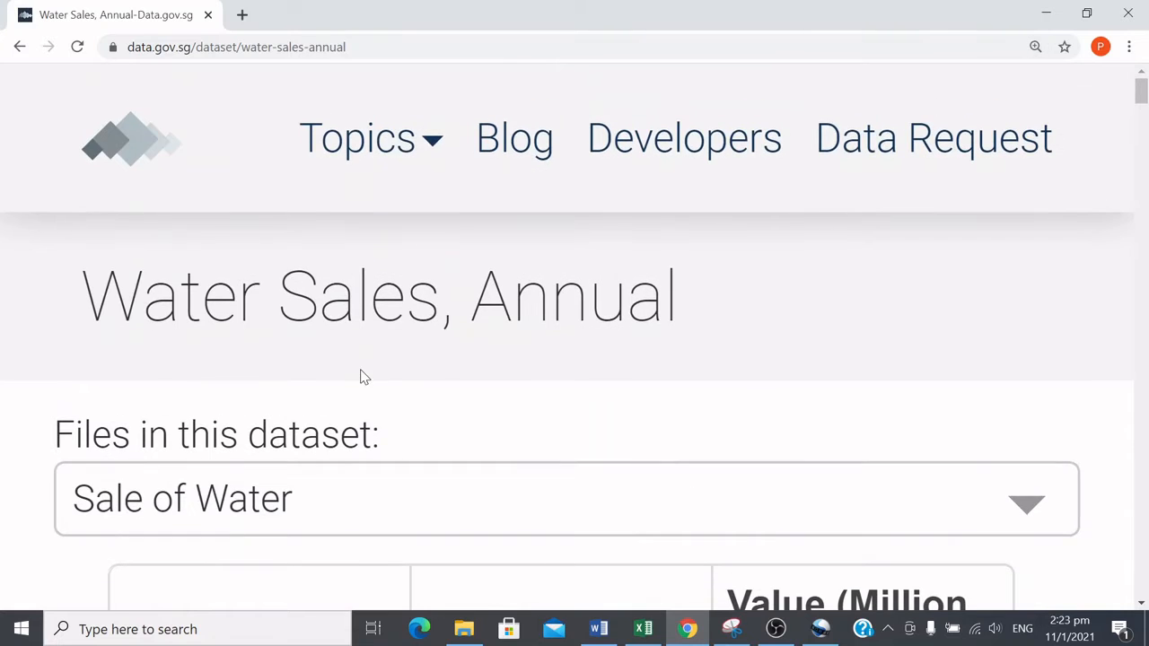
key(ctrl+minus)
key(ctrl+minus)
key(ctrl+minus)
key(ctrl+minus)
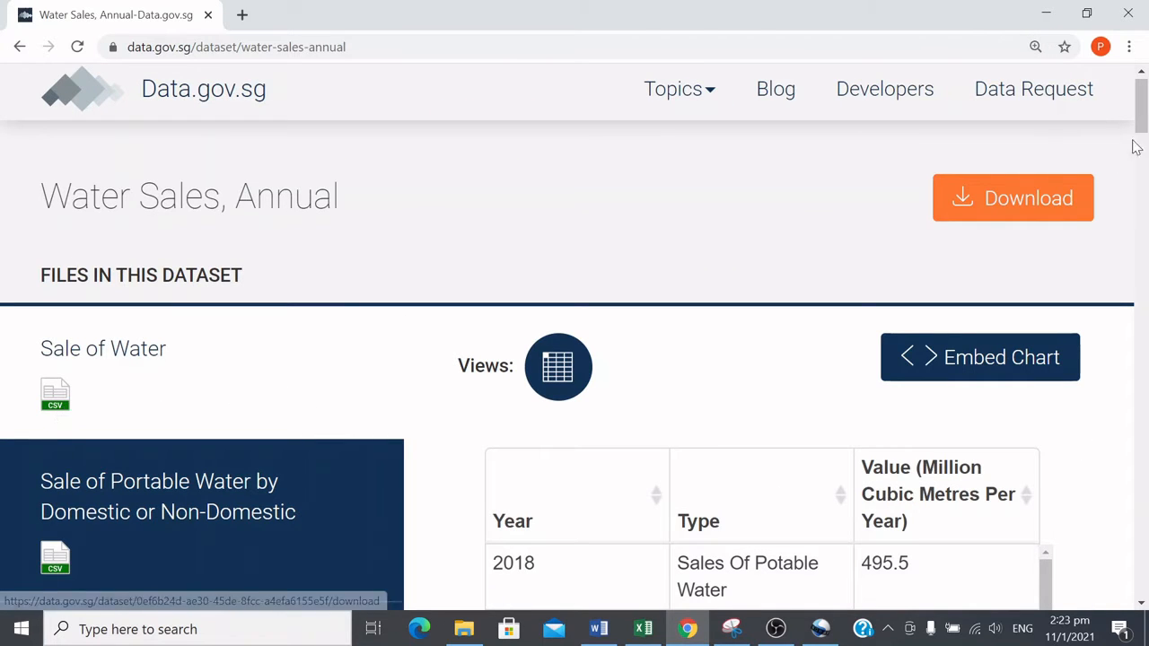
Step: Examine the dataset's column definitions listed below the data table
scroll(1018, 215, down, 10)
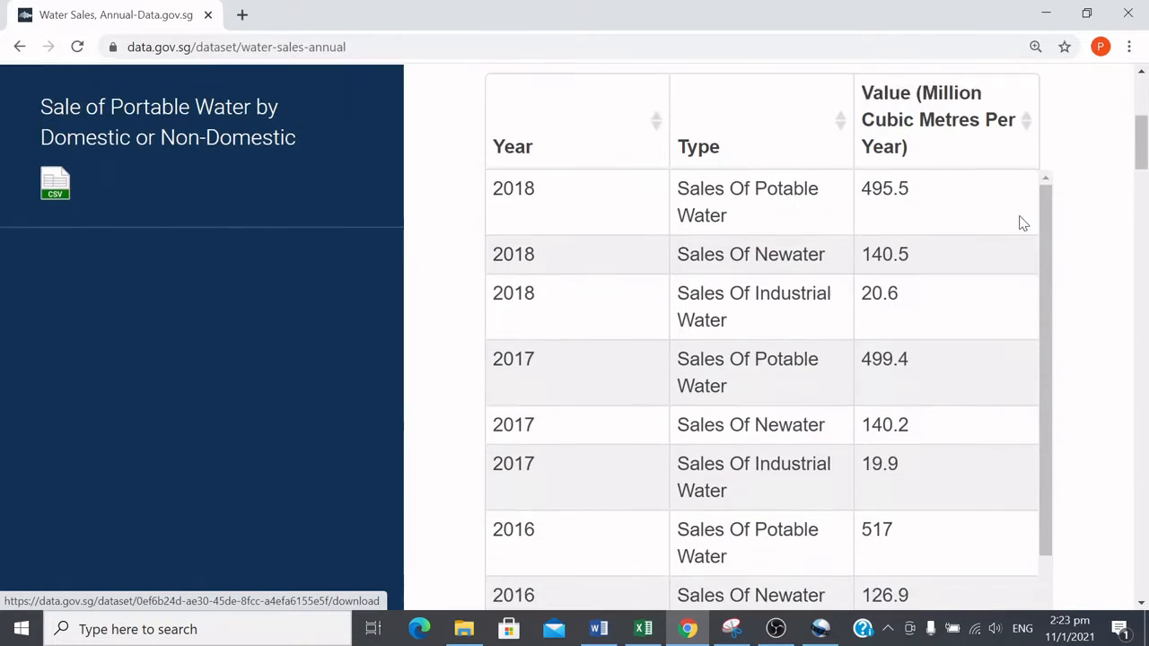
scroll(1023, 222, down, 3)
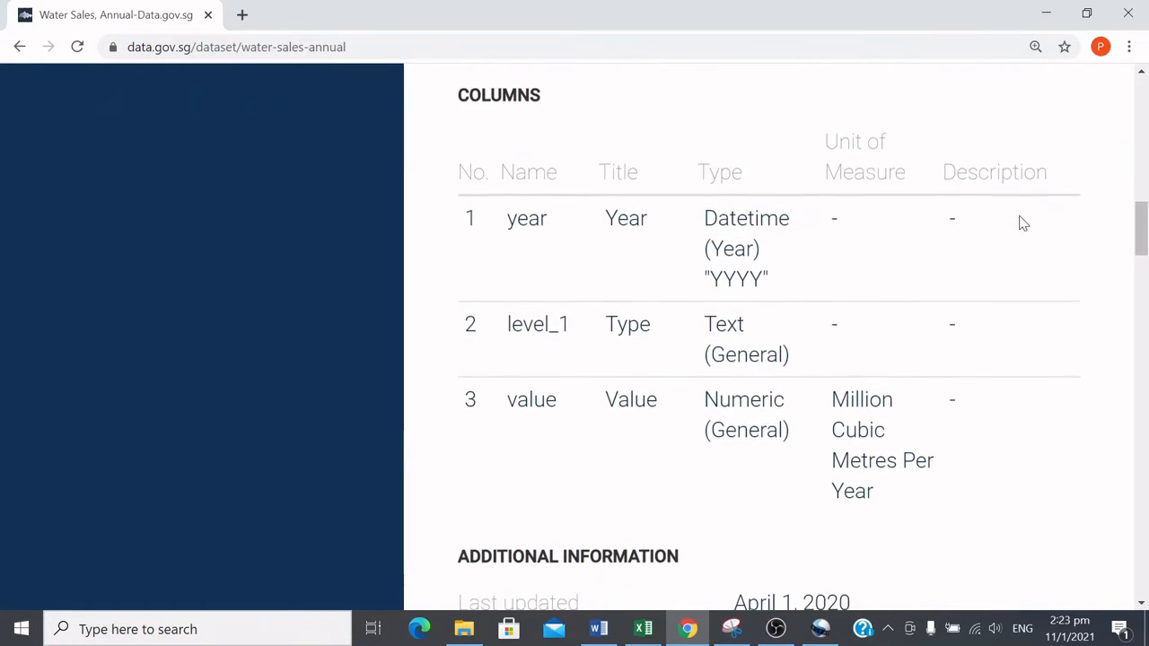
scroll(823, 207, up, 5)
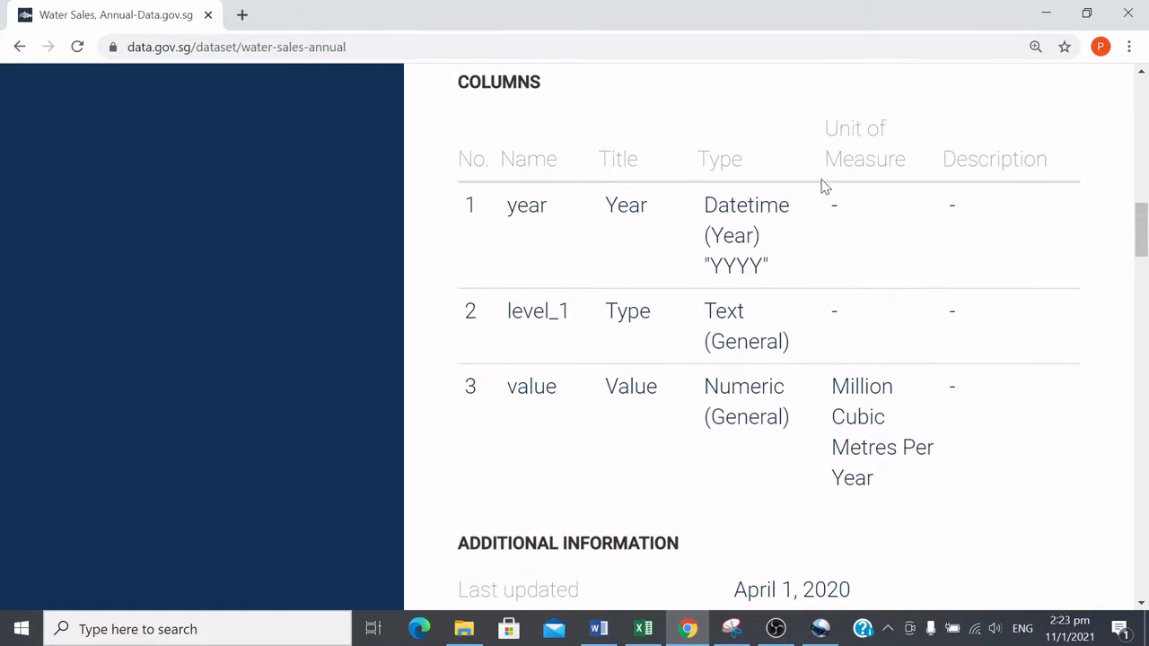
scroll(542, 238, down, 4)
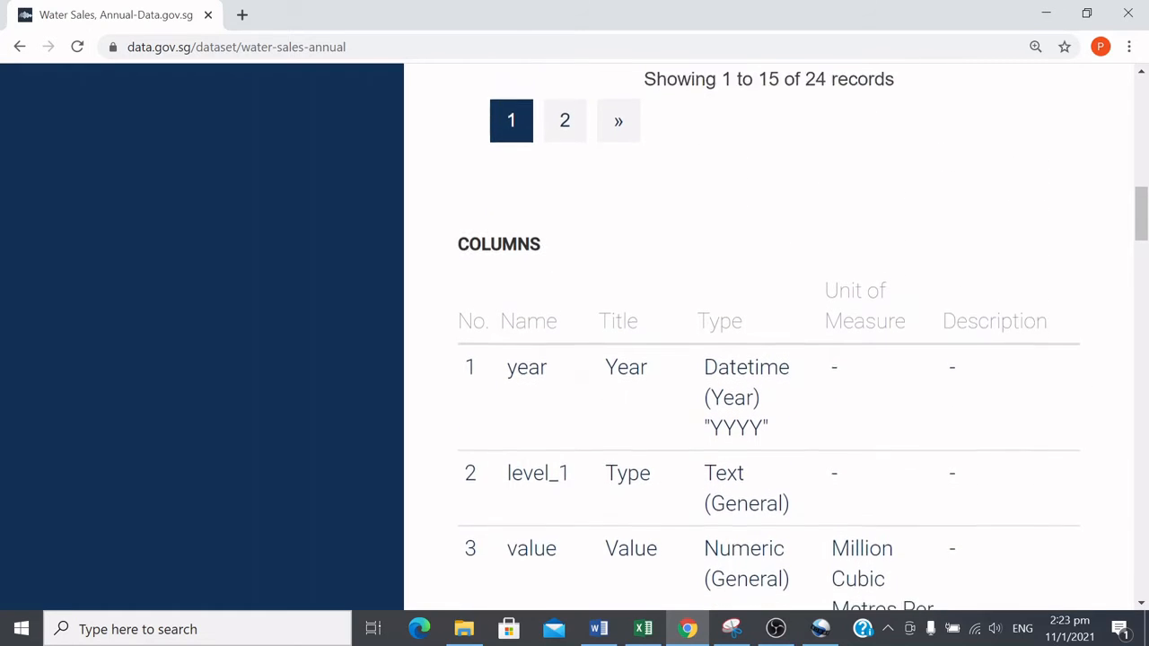
scroll(546, 244, up, 3)
scroll(546, 243, down, 1)
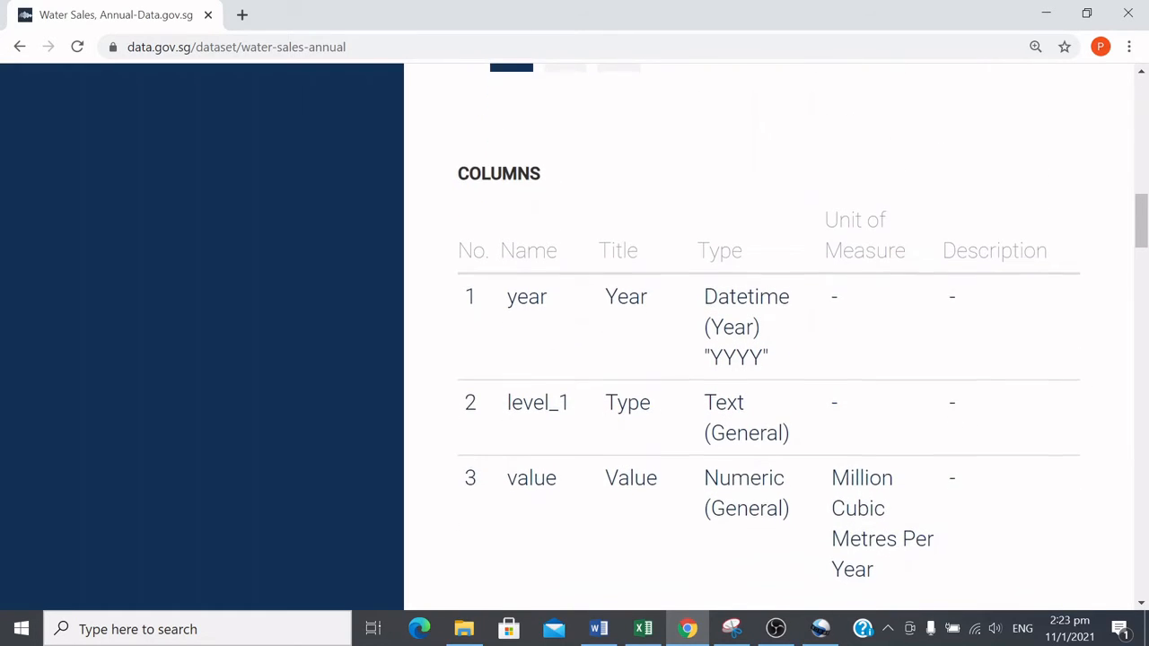
double_click(499, 173)
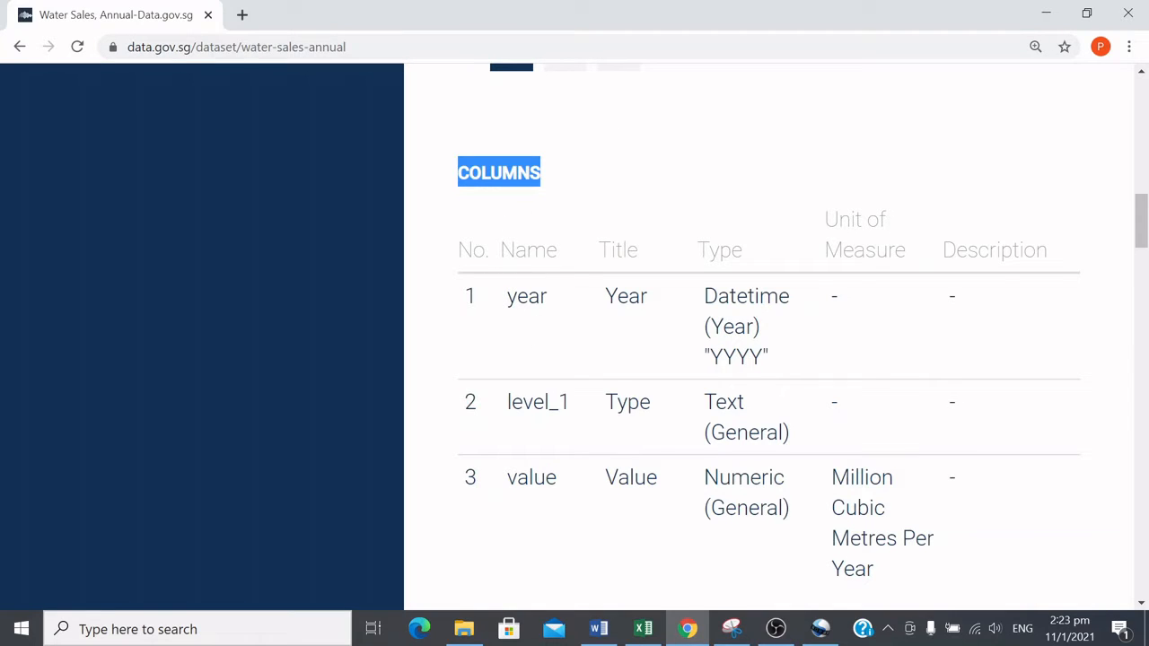
double_click(527, 297)
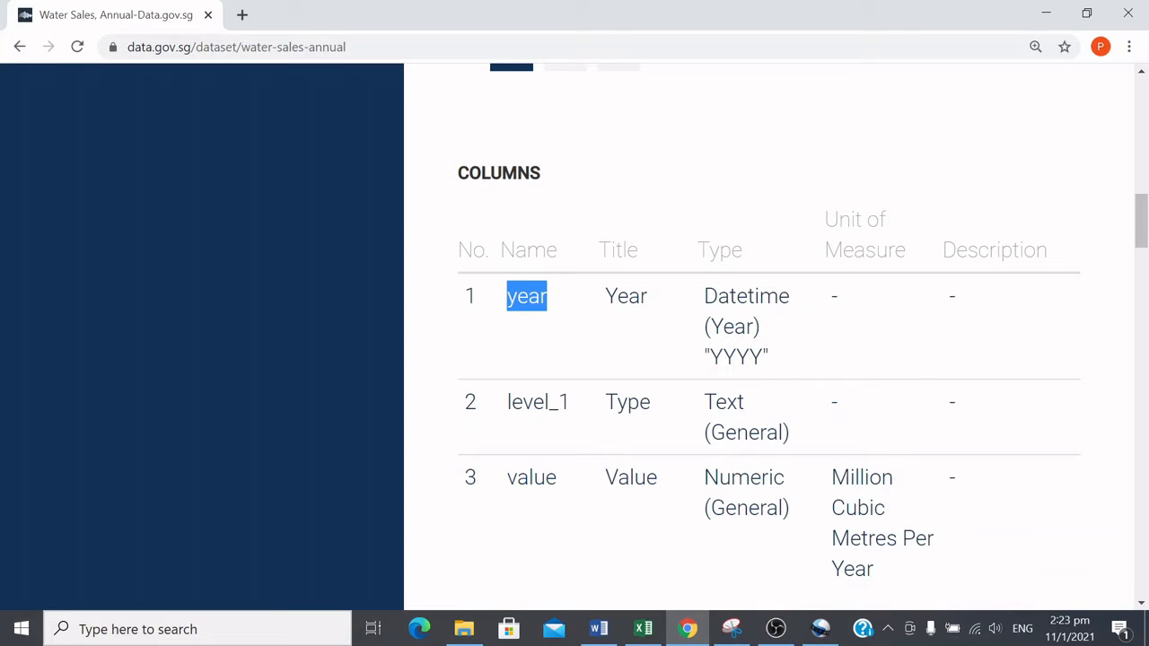
Step: Highlight the names, titles and unit of measure in the dataset's column definitions to examine them
double_click(538, 402)
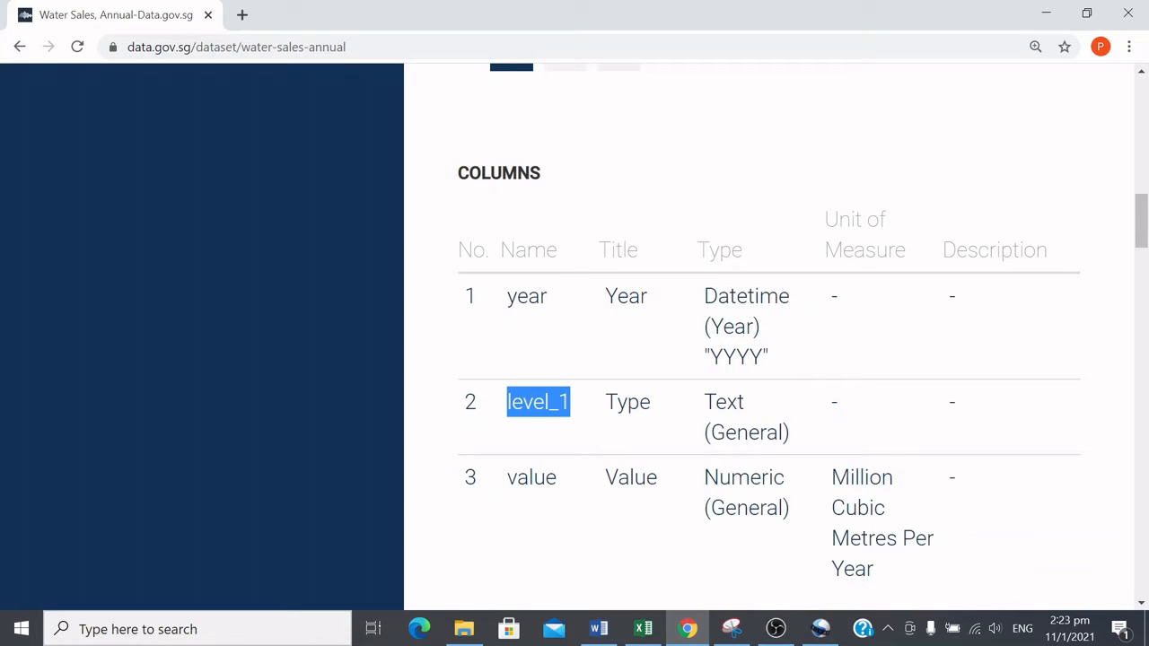
double_click(627, 402)
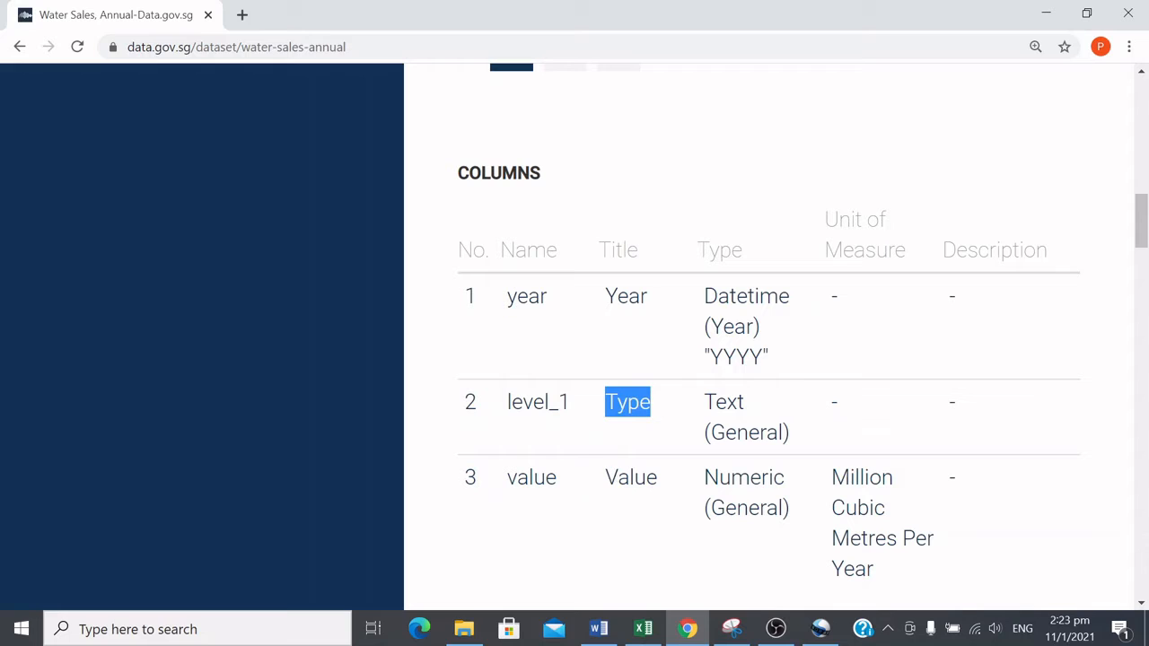
double_click(631, 477)
drag(832, 477, 898, 538)
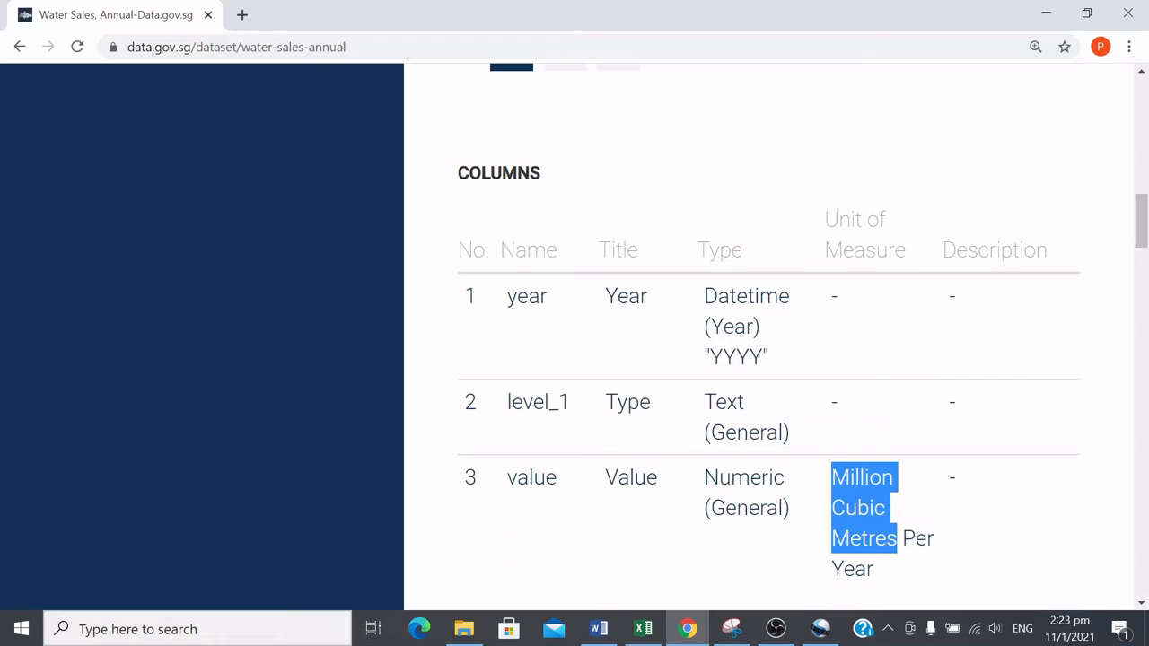
drag(933, 571, 831, 485)
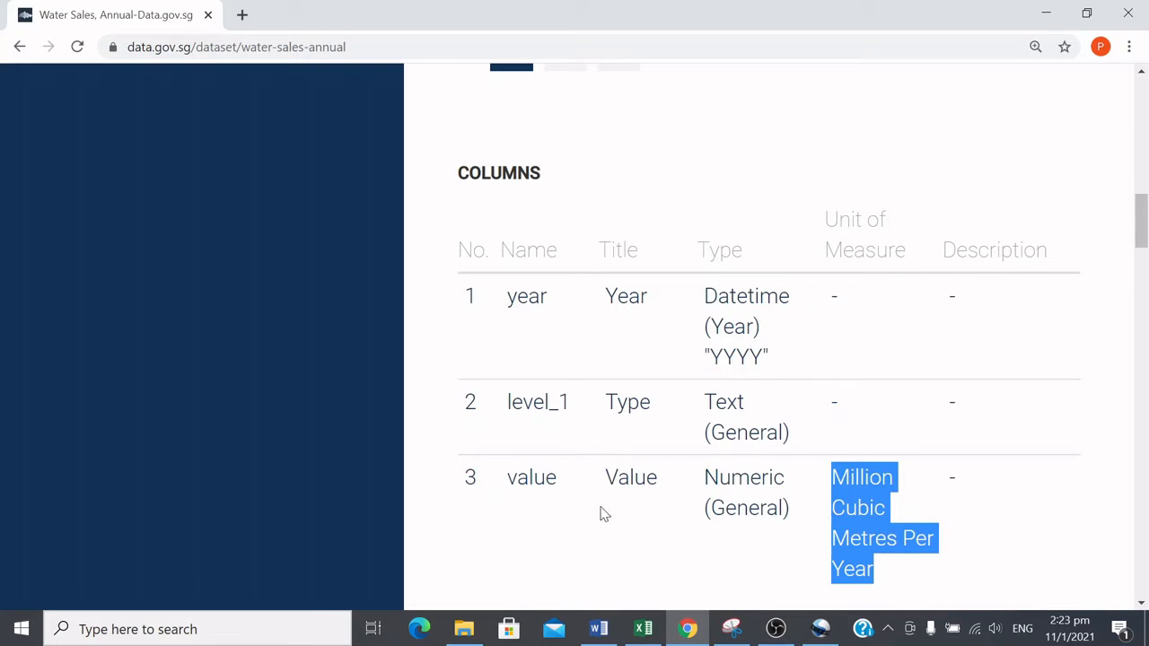
double_click(631, 478)
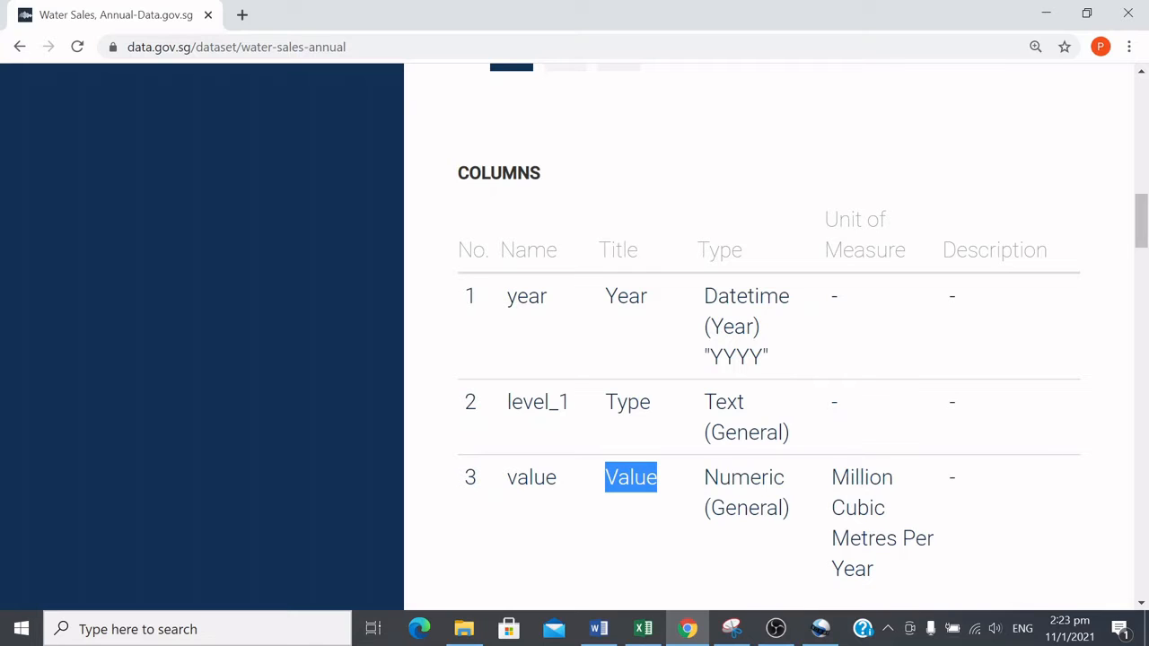
drag(832, 477, 880, 589)
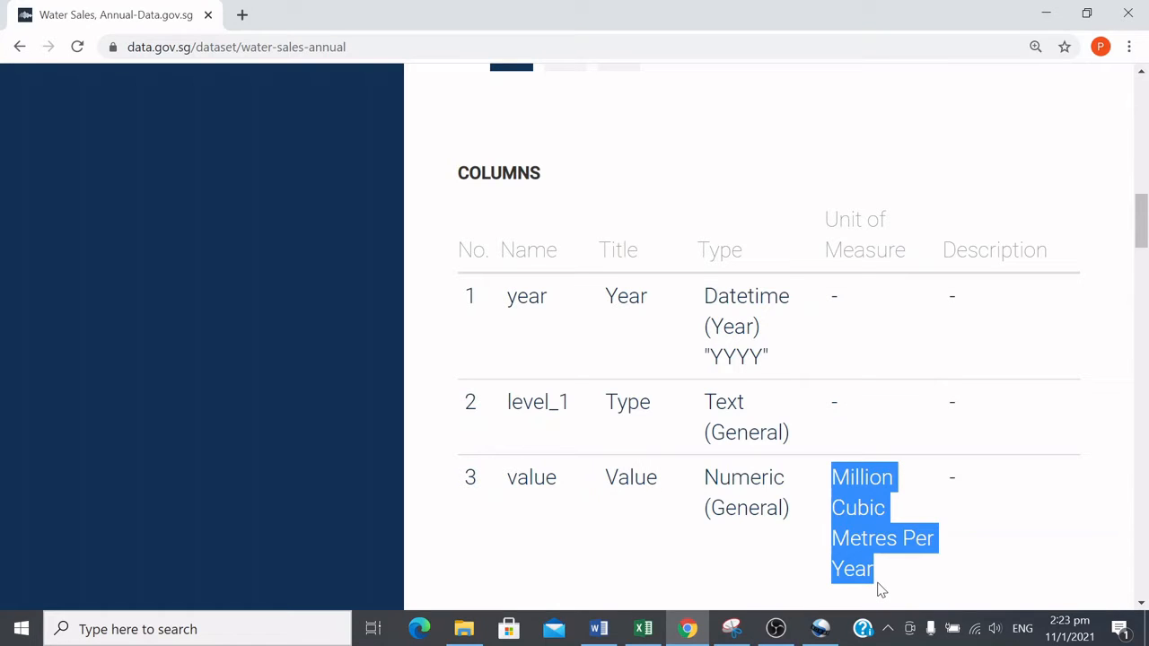
click(777, 628)
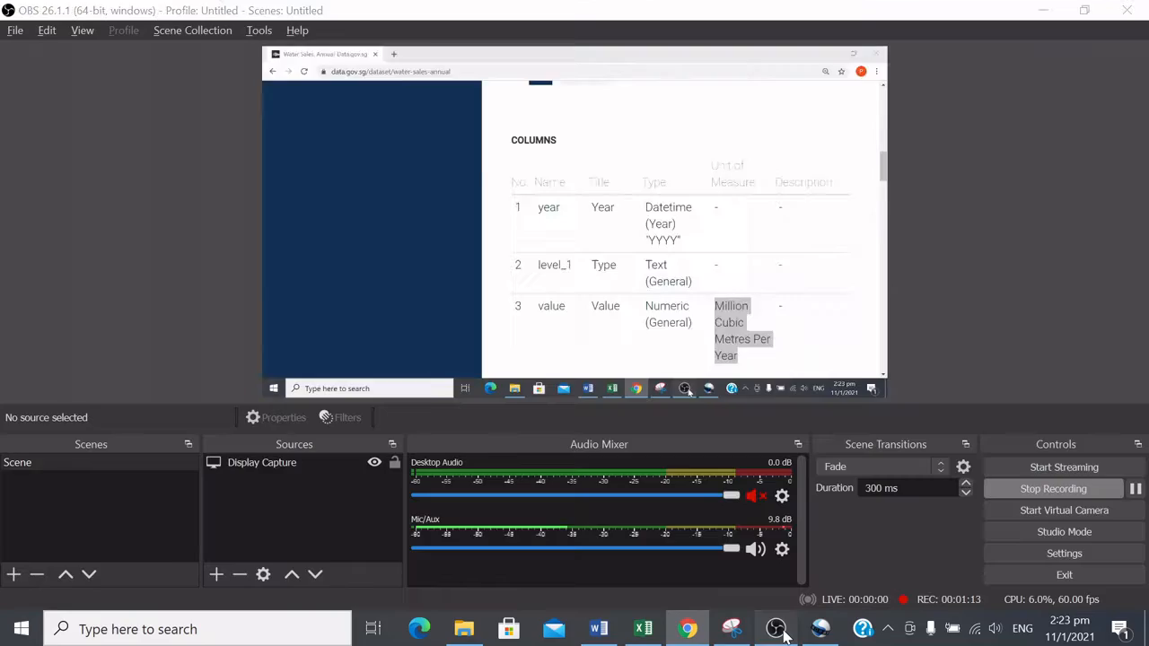
click(777, 629)
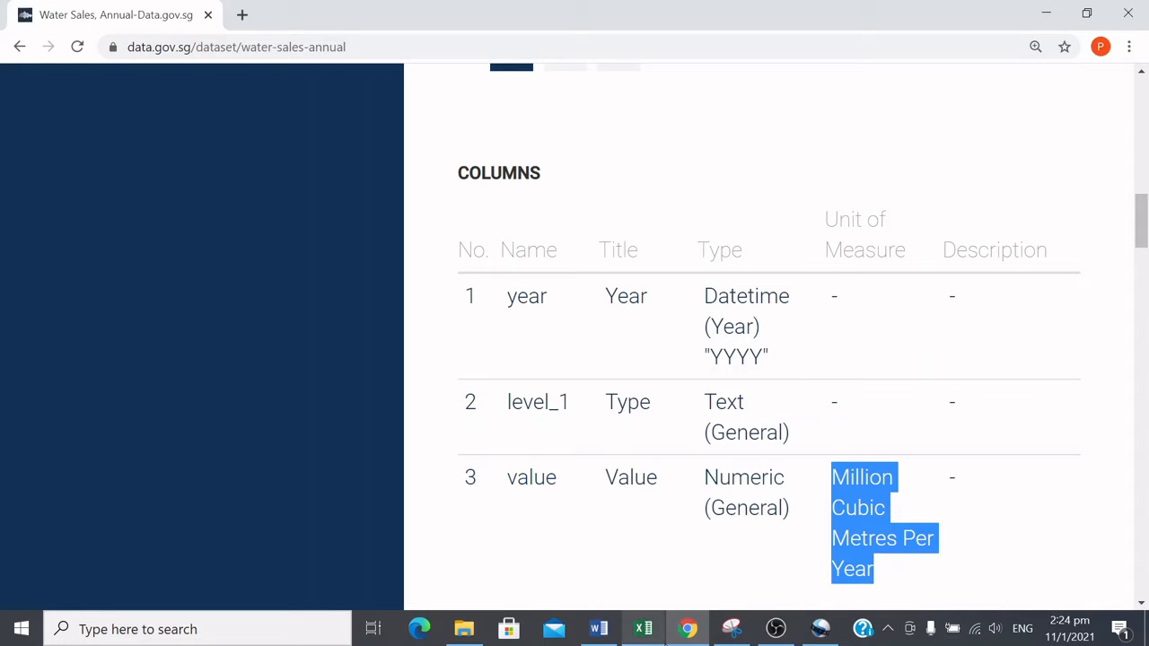
Step: Switch to the sale-of-water workbook in Excel and examine its year, level_1 and value columns down to the last row
click(644, 633)
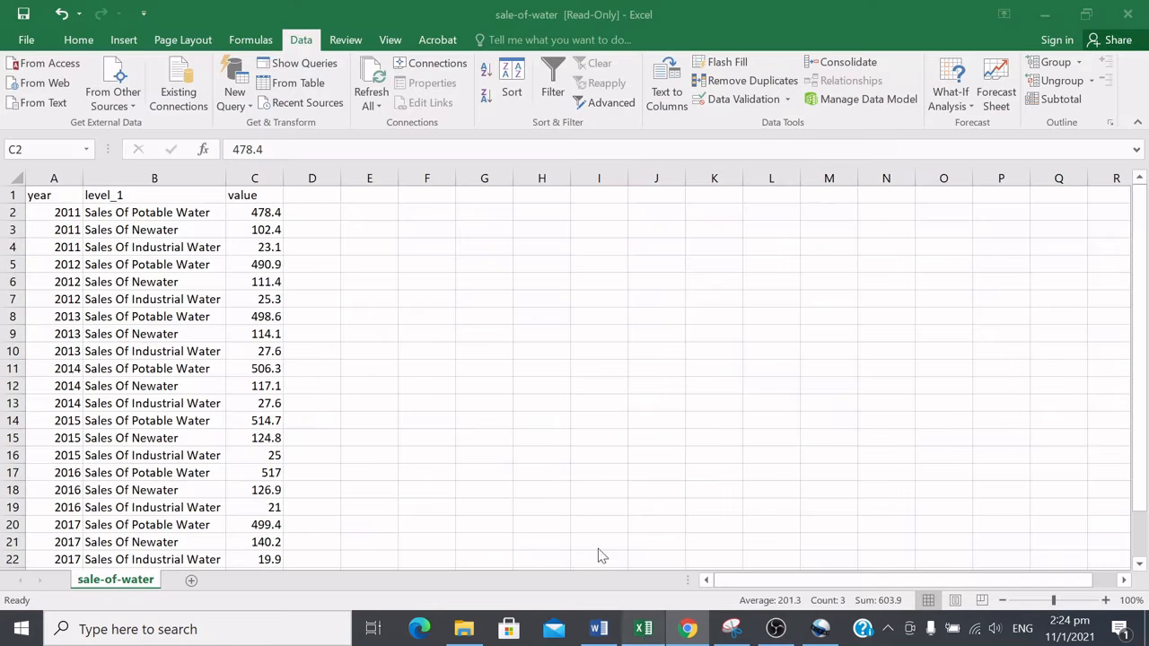
click(159, 247)
click(40, 194)
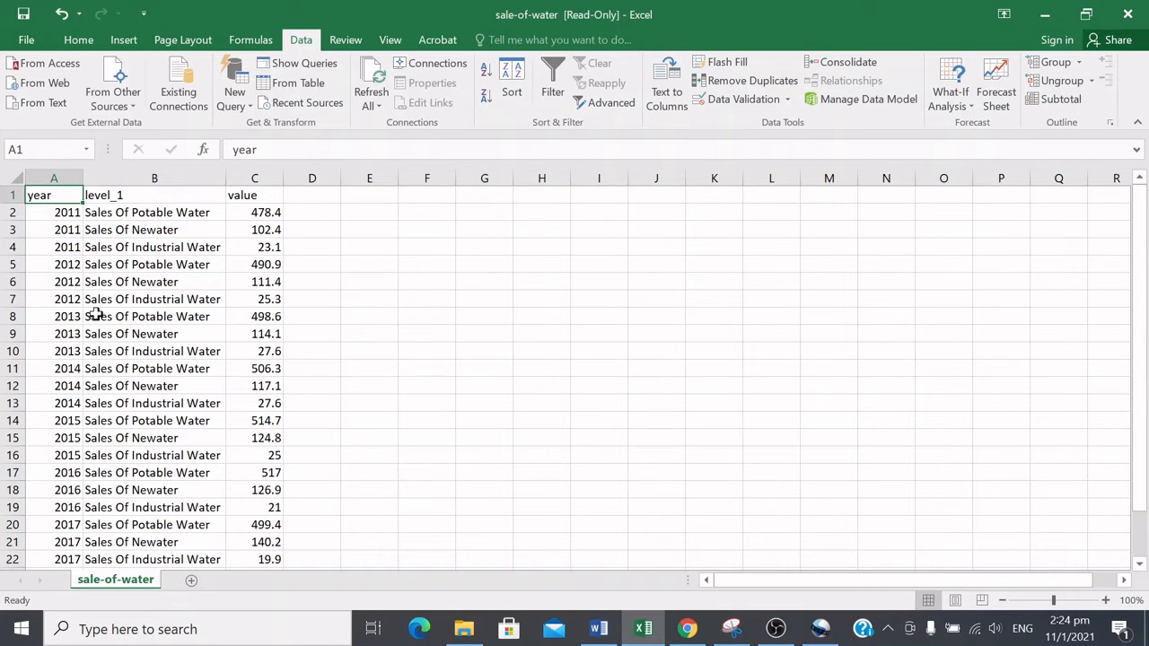
click(262, 196)
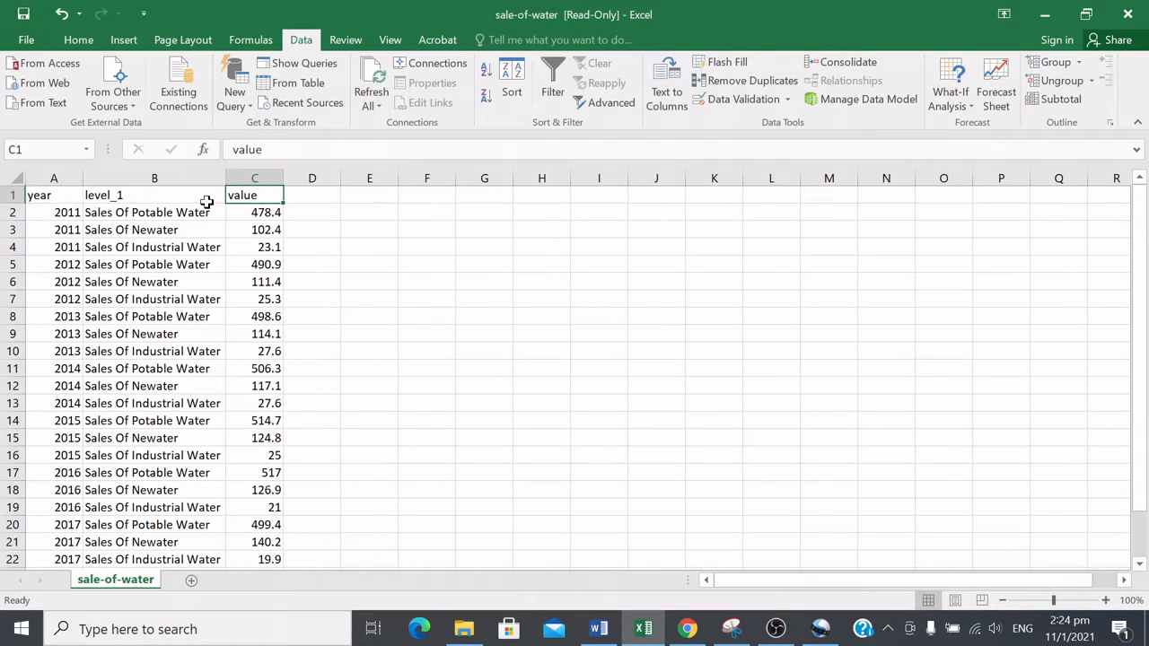
click(162, 190)
click(29, 196)
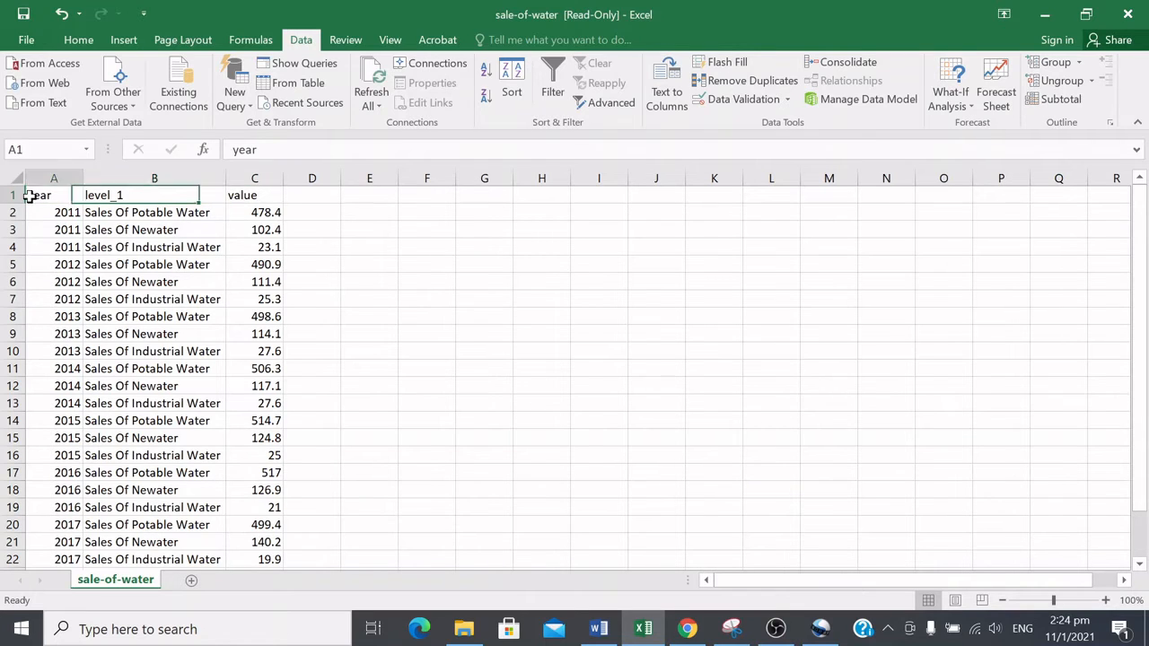
scroll(108, 227, down, 1)
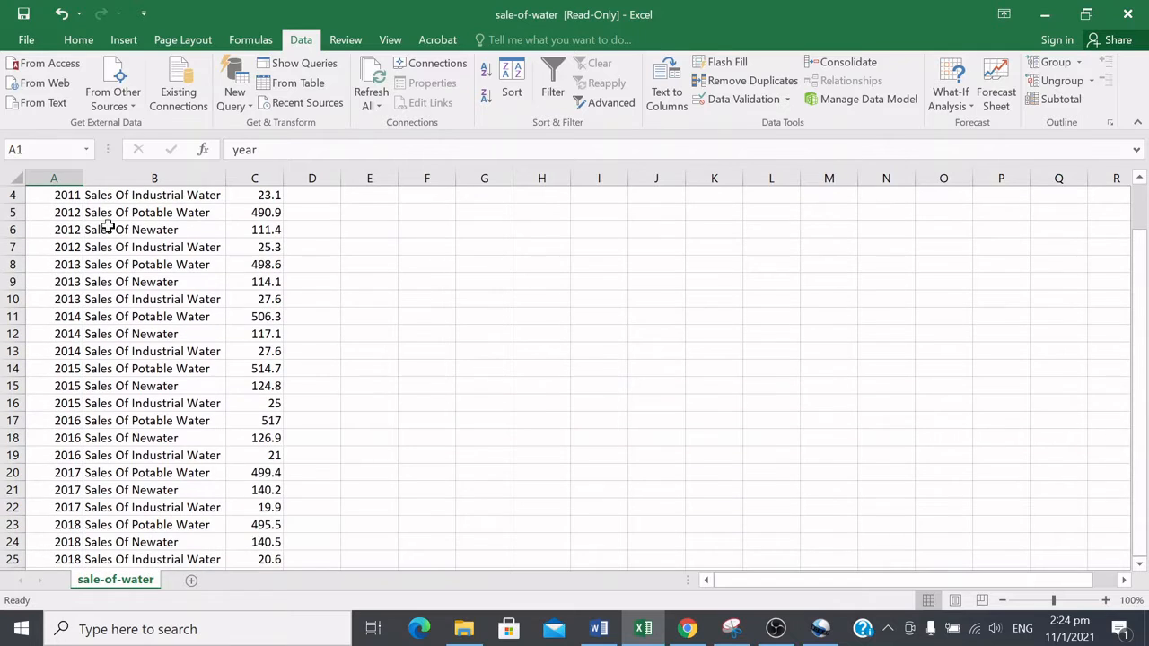
scroll(70, 287, up, 1)
click(65, 214)
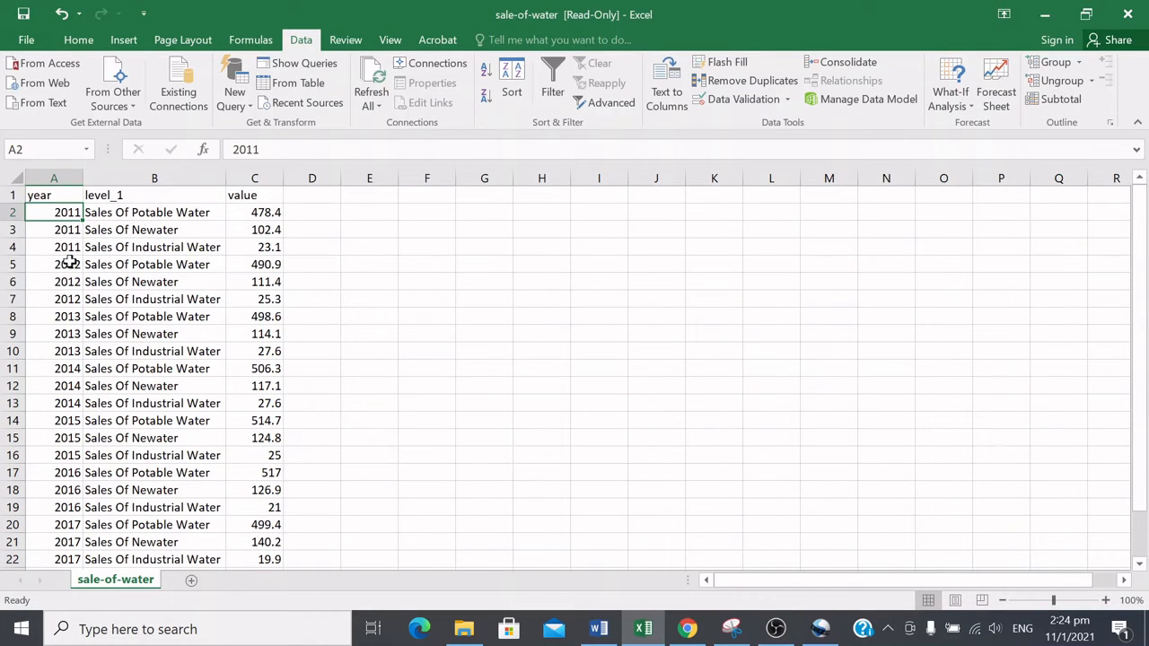
key(ctrl+Down)
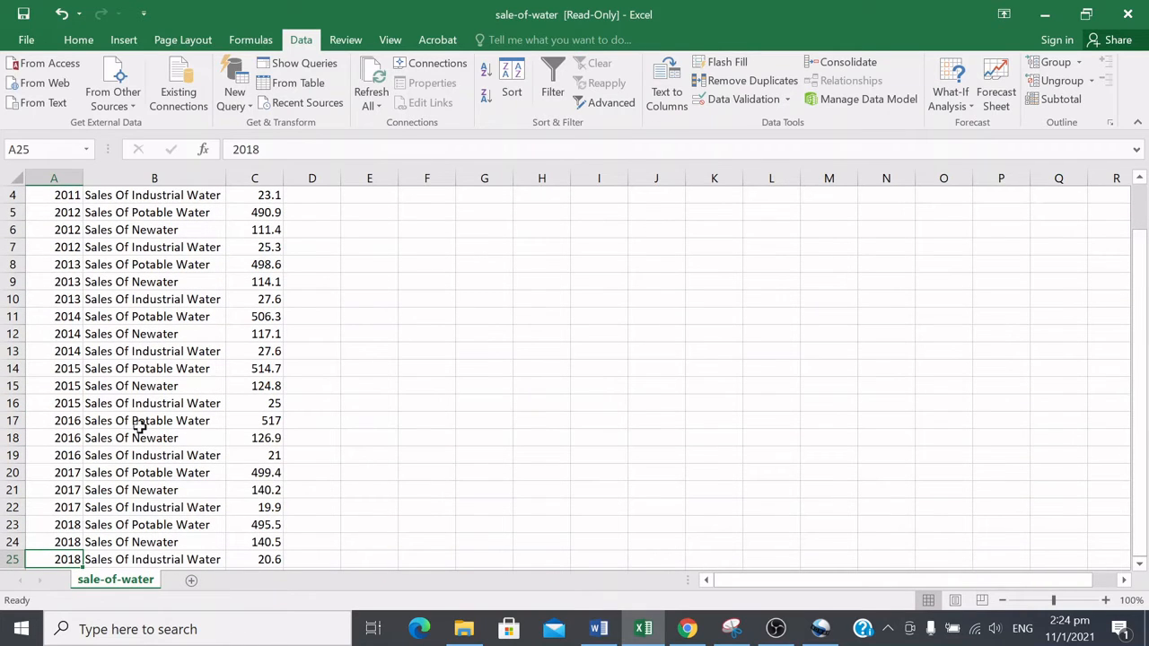
scroll(274, 320, up, 1)
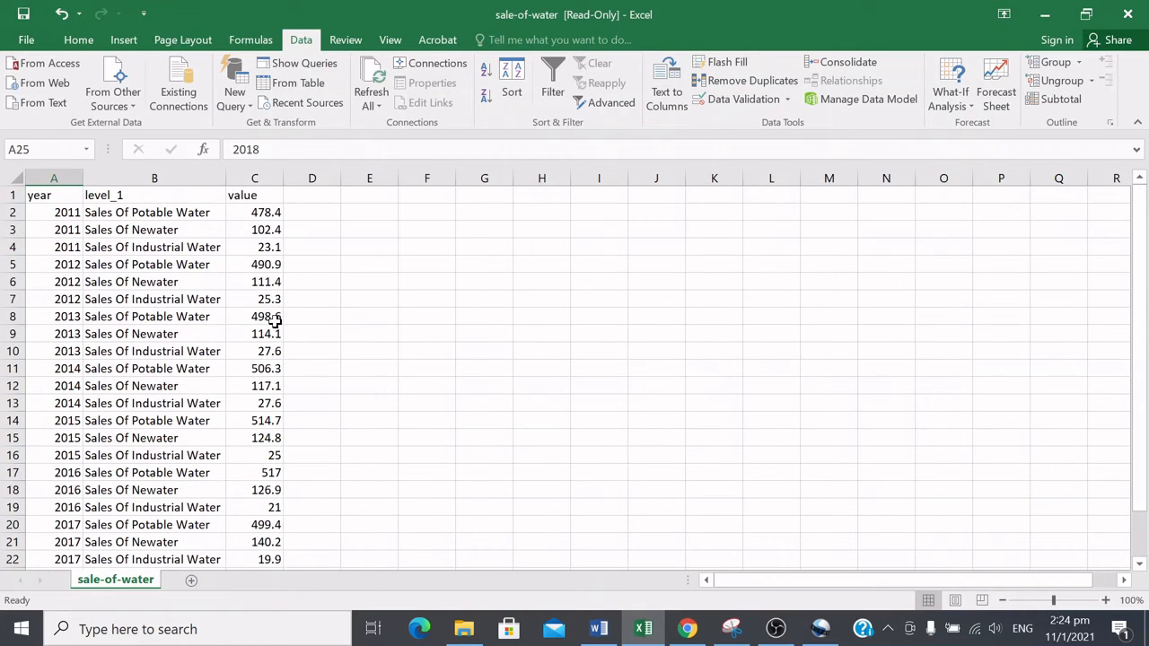
Step: Step through the level_1 cells to examine the repeating sales types listed for each year
click(159, 195)
click(164, 212)
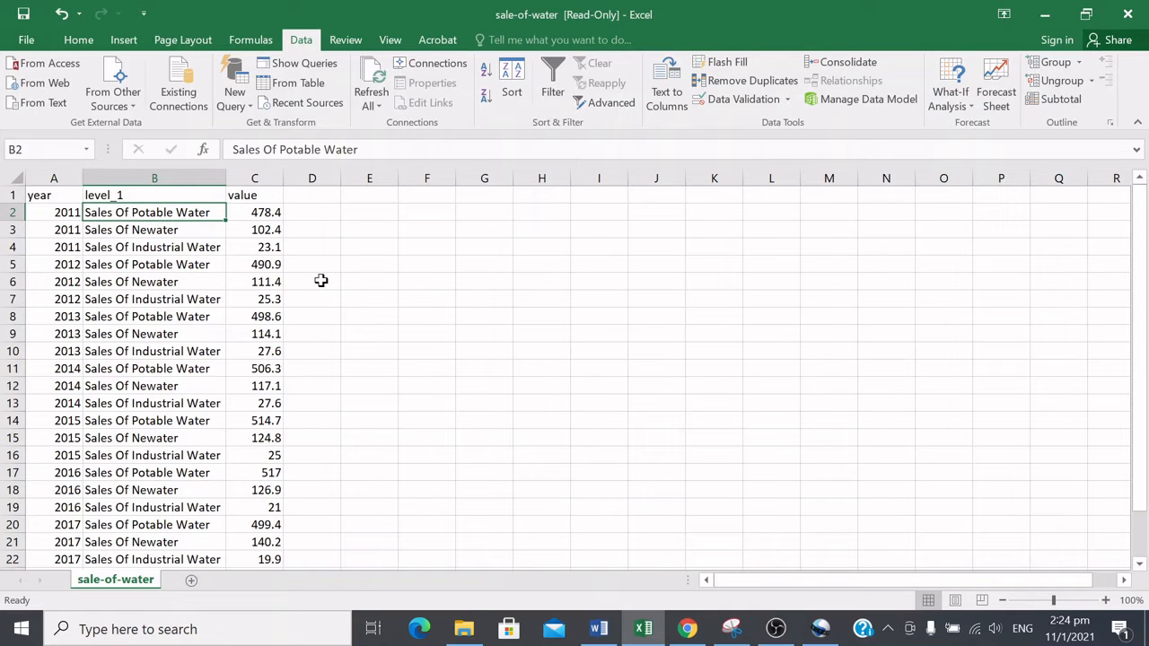
key(Down)
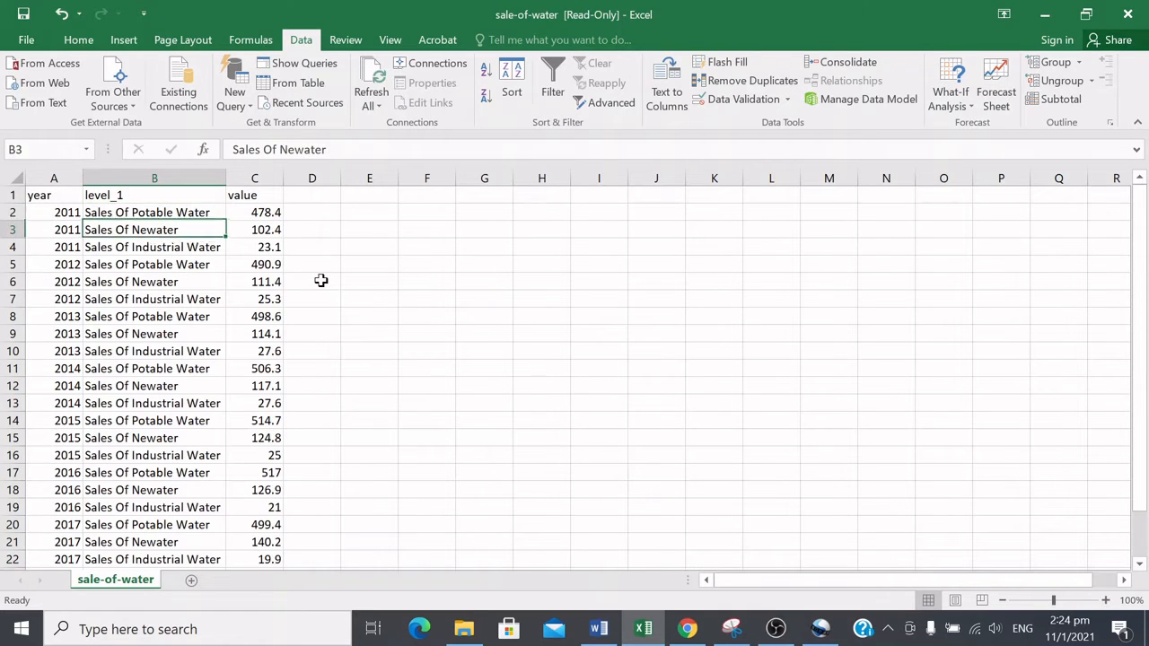
key(Down)
key(Up)
key(Up)
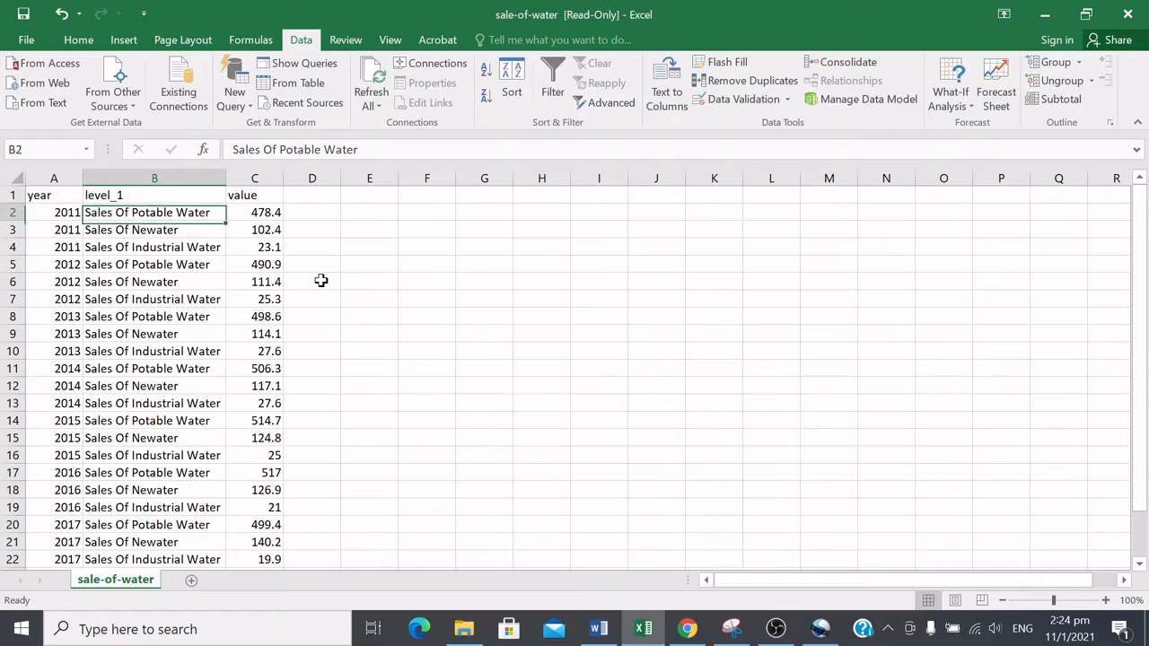
key(Down)
key(Down)
key(Up)
key(Up)
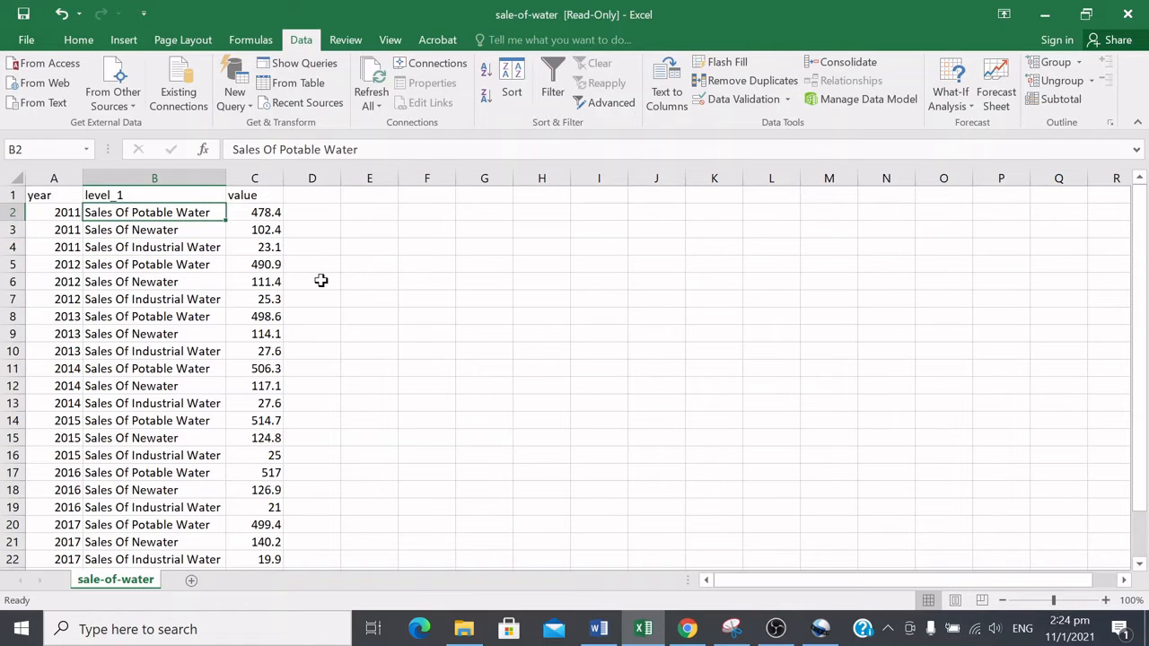
key(Down)
key(Down)
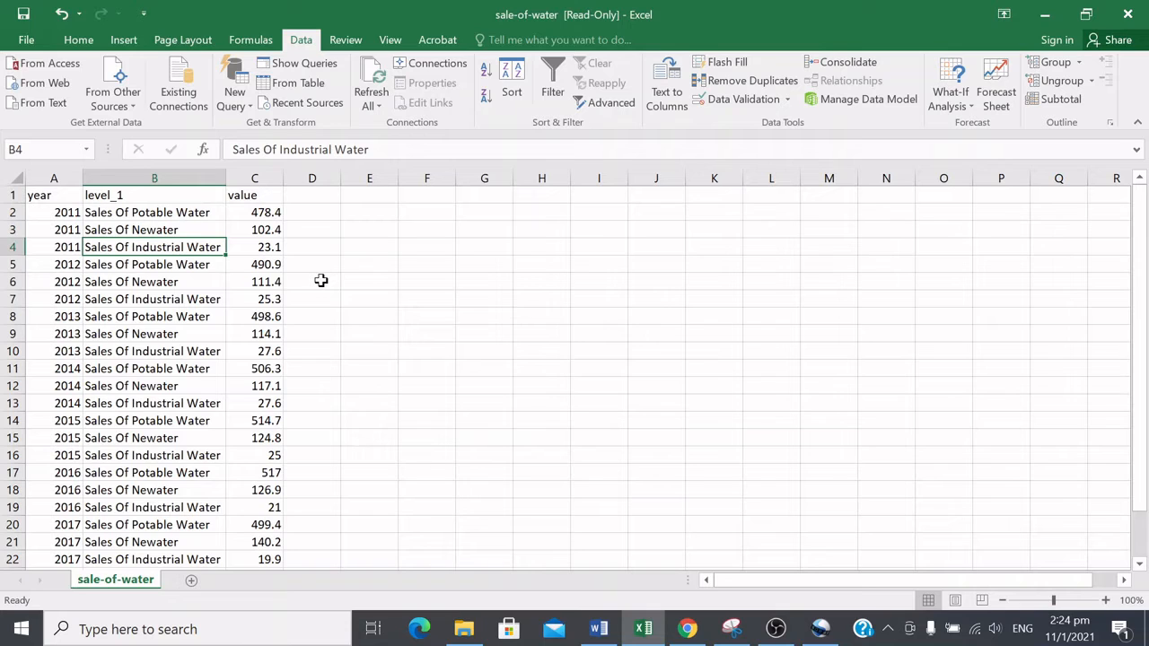
key(Down)
key(Down)
key(Down)
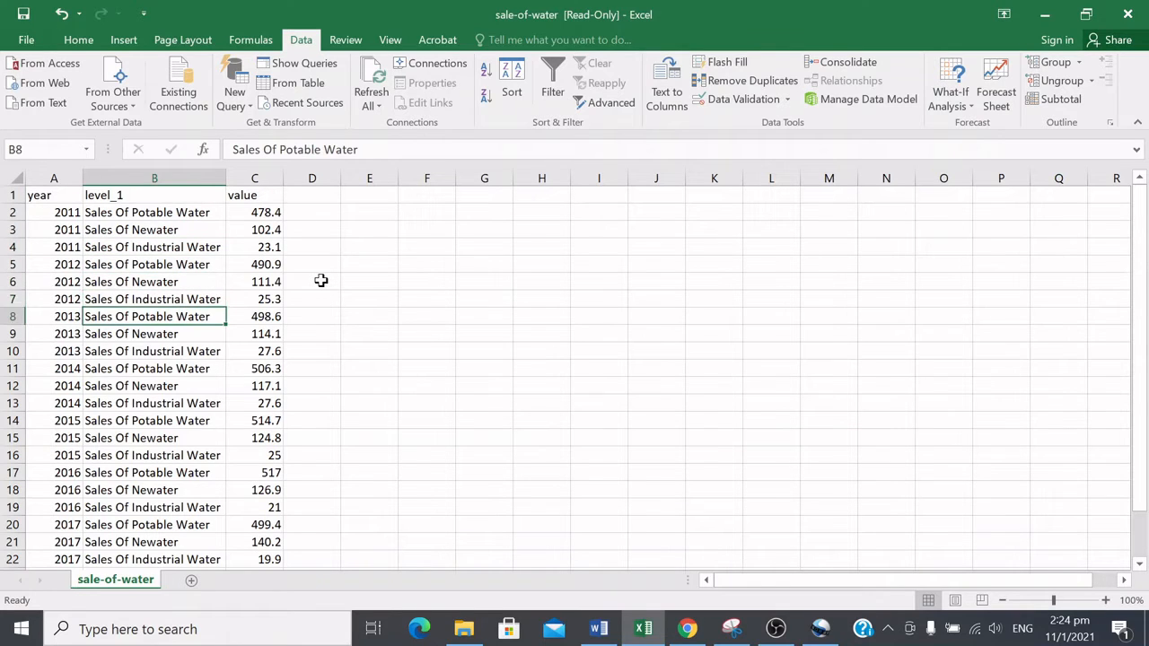
key(Up)
key(Up)
key(Up)
key(Up)
key(Up)
key(Up)
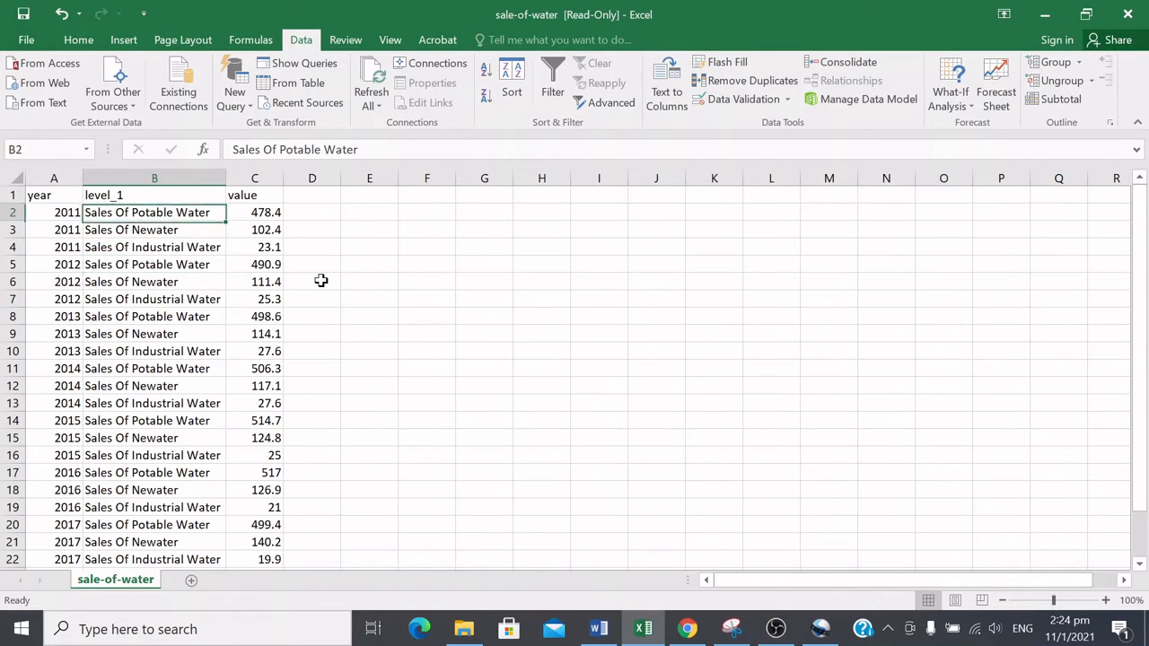
key(Down)
key(Down)
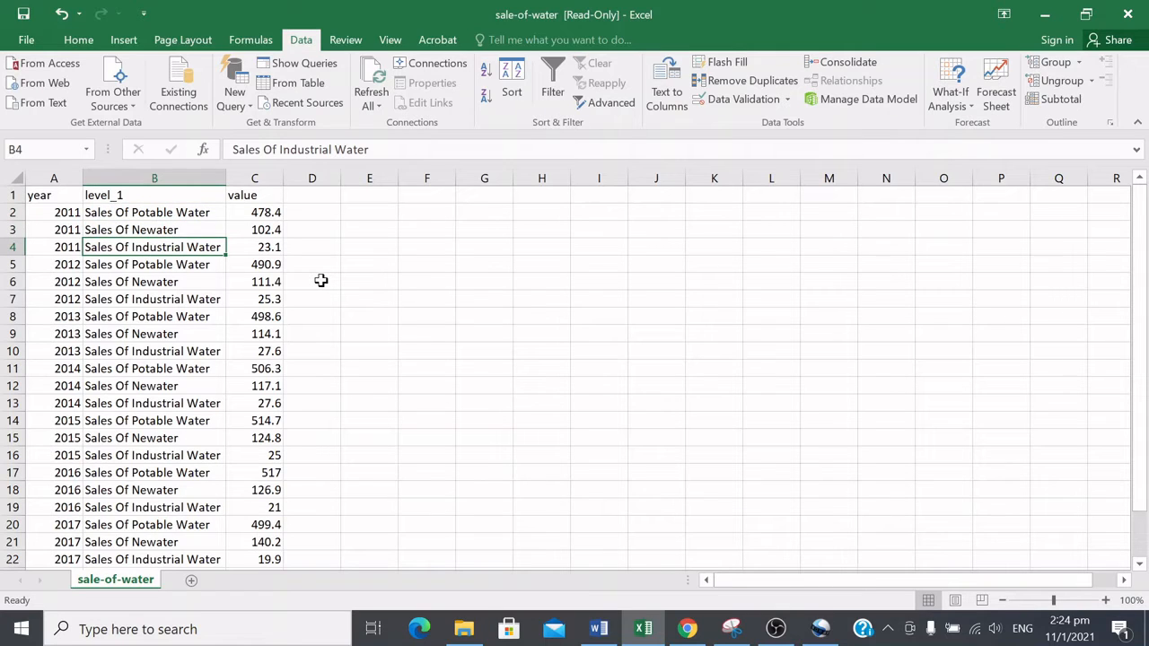
key(Down)
key(Down)
key(Down)
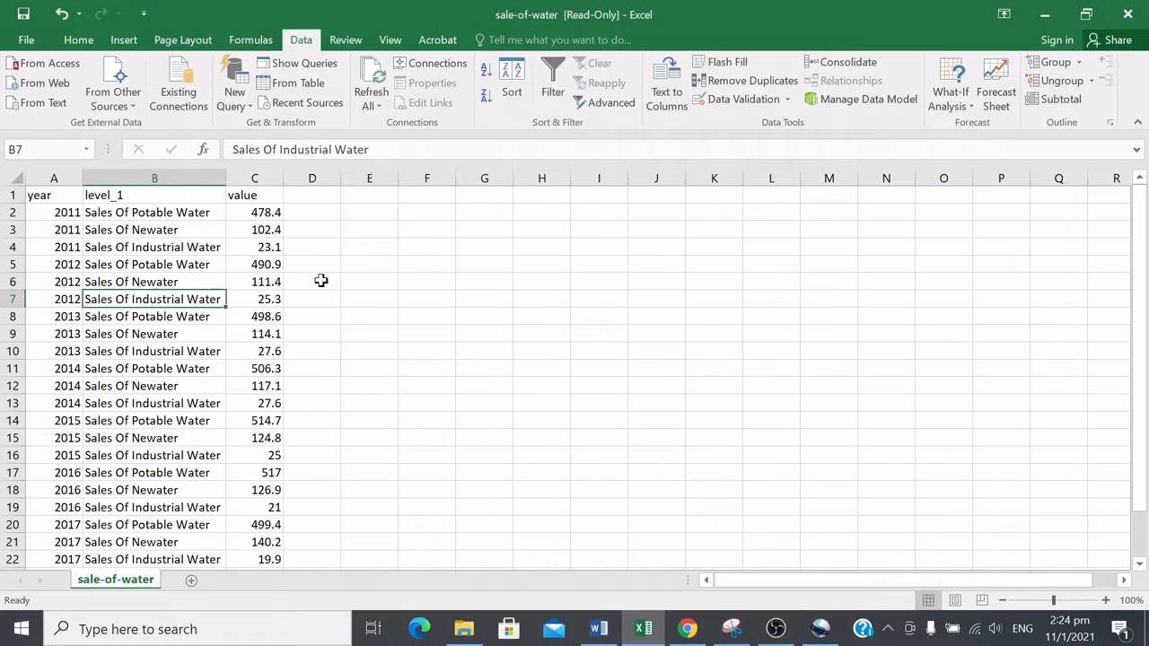
key(Down)
key(Down)
key(Down)
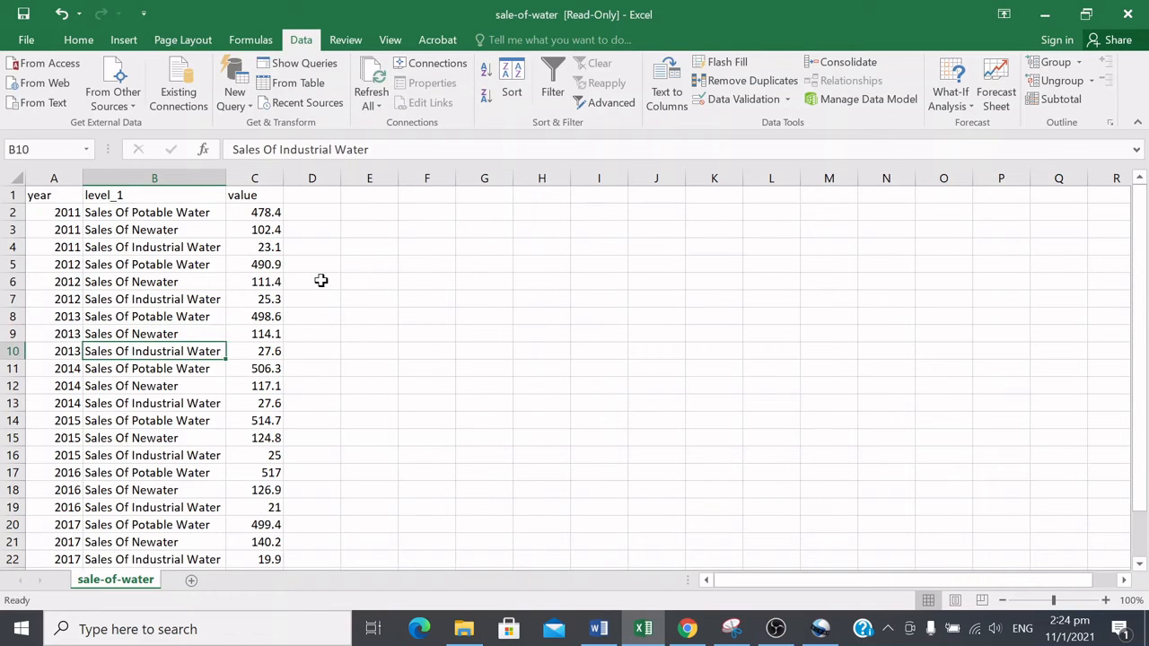
key(Down)
key(Down)
key(Down)
key(Down)
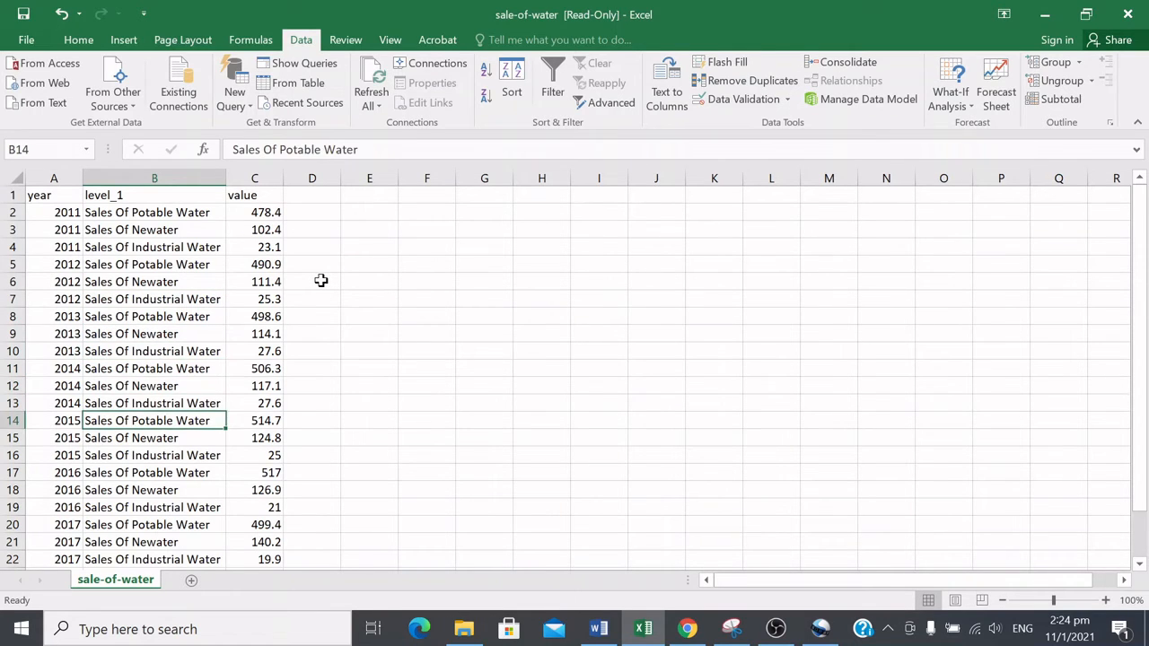
key(Up)
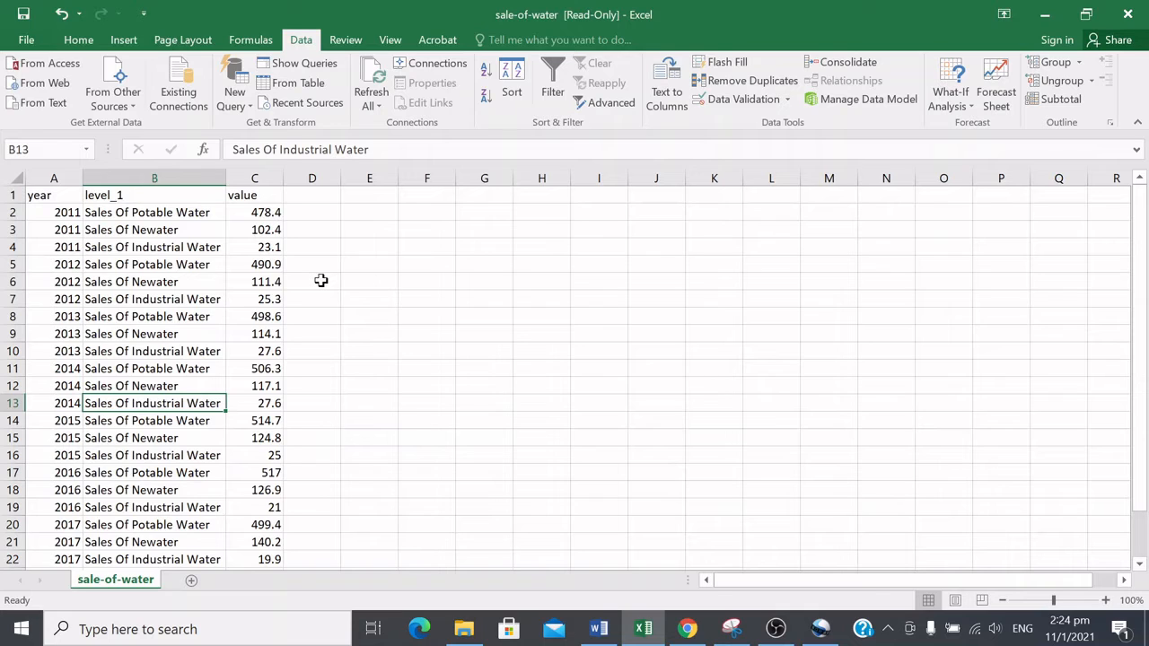
Step: Select the three 2011 figures in the value column, cells C2 to C4, to inspect them together
click(187, 216)
click(280, 213)
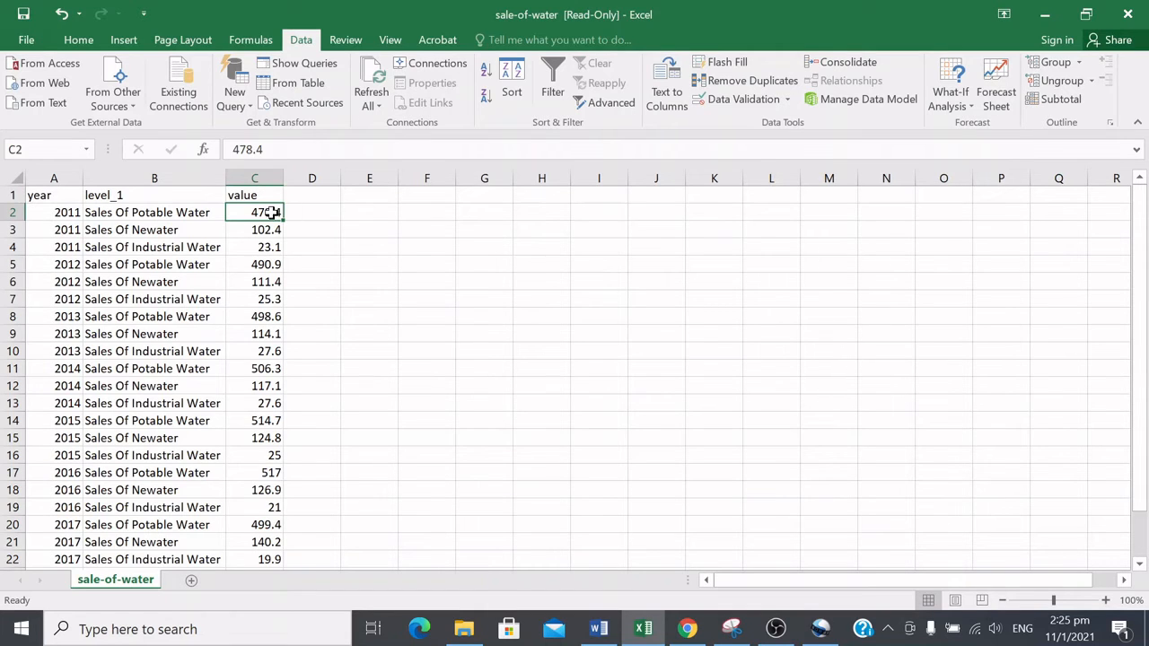
drag(266, 214, 270, 244)
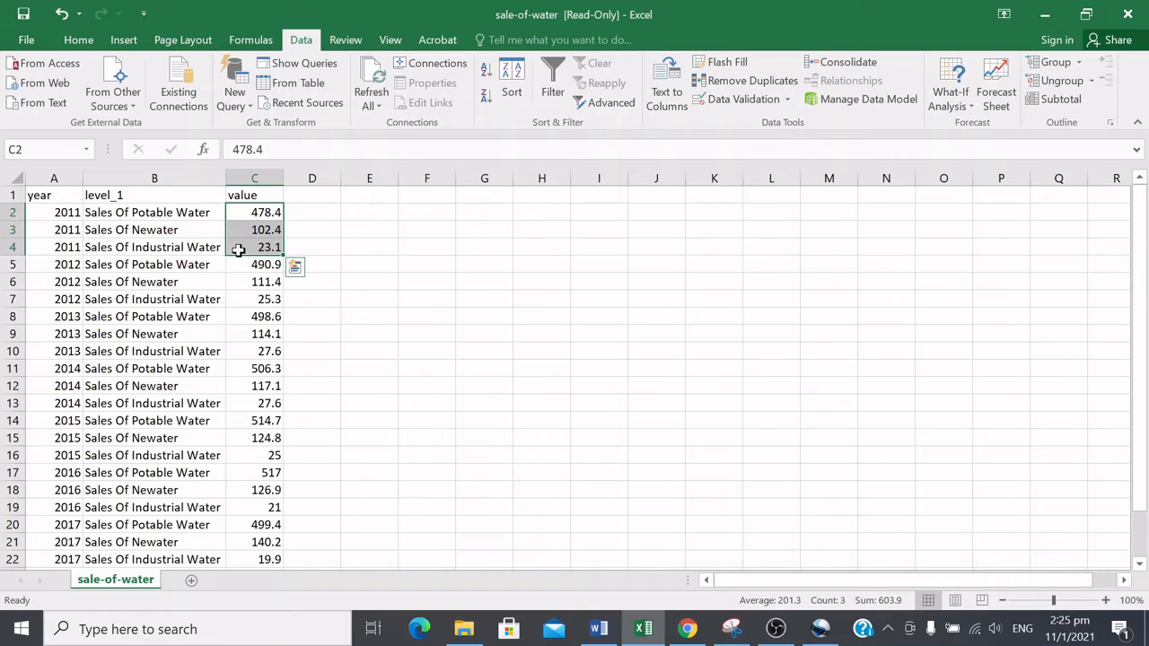
click(190, 266)
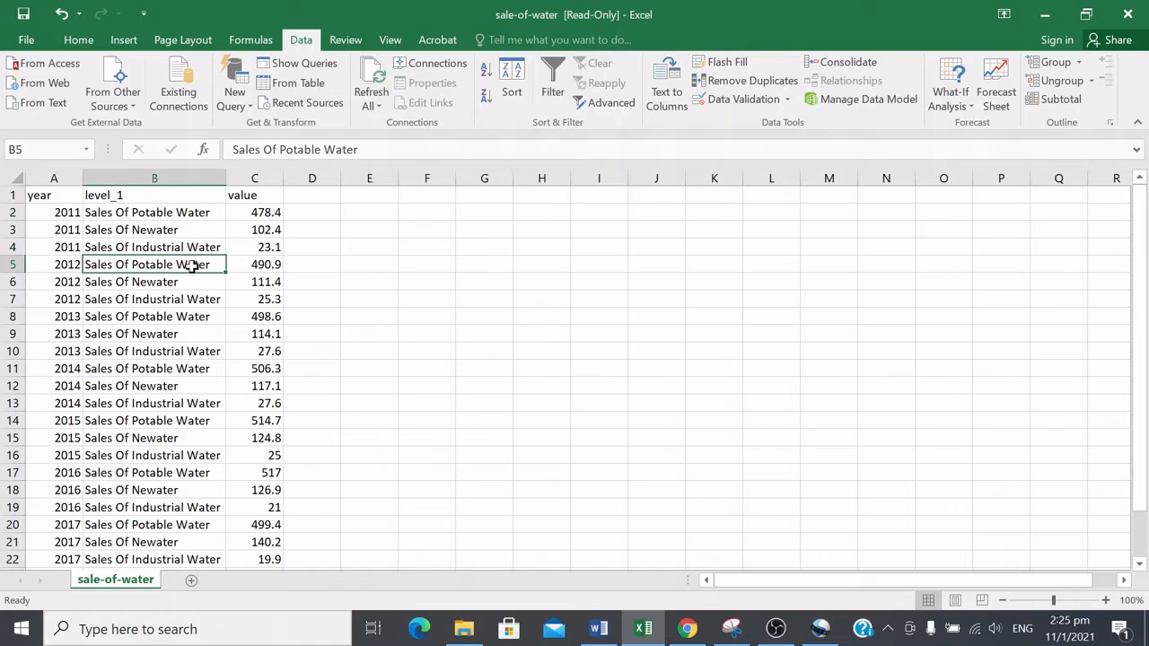
Step: Examine the 2011 rows' type and value cells one by one
click(197, 216)
click(256, 213)
click(198, 213)
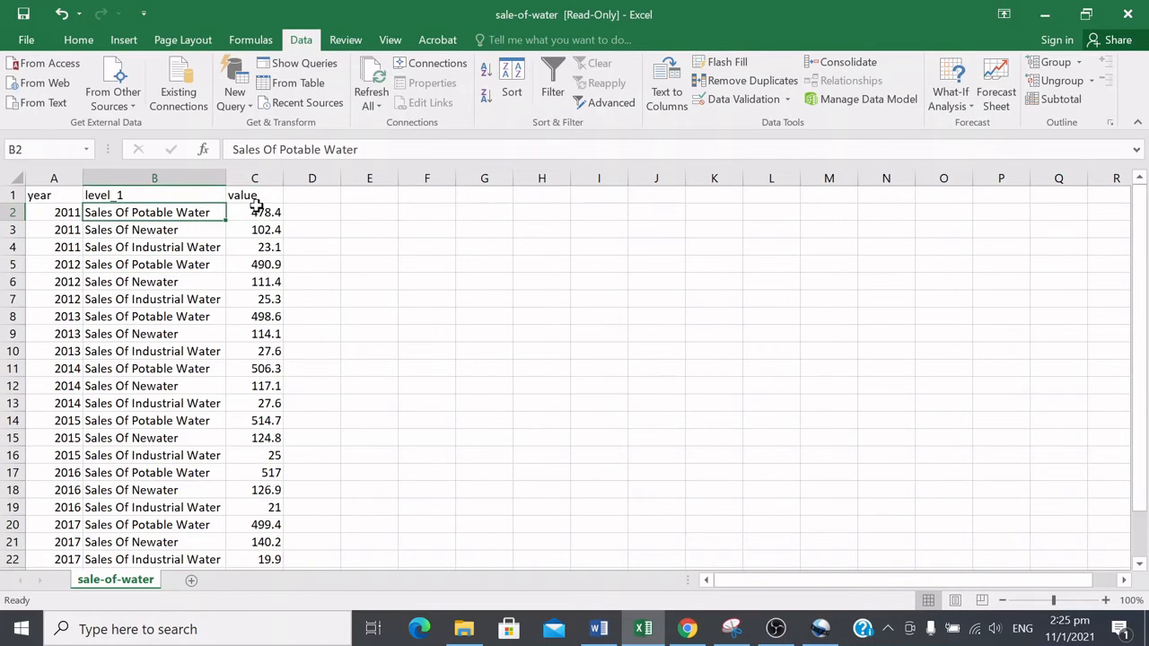
click(255, 212)
click(161, 211)
click(276, 212)
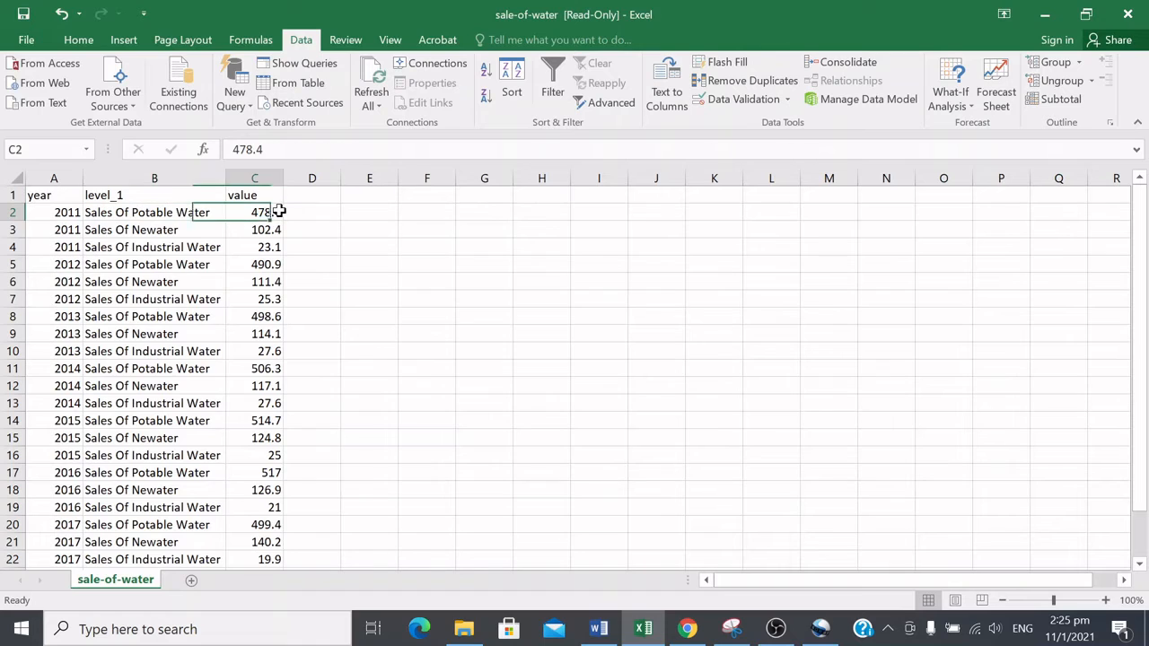
click(180, 214)
click(278, 231)
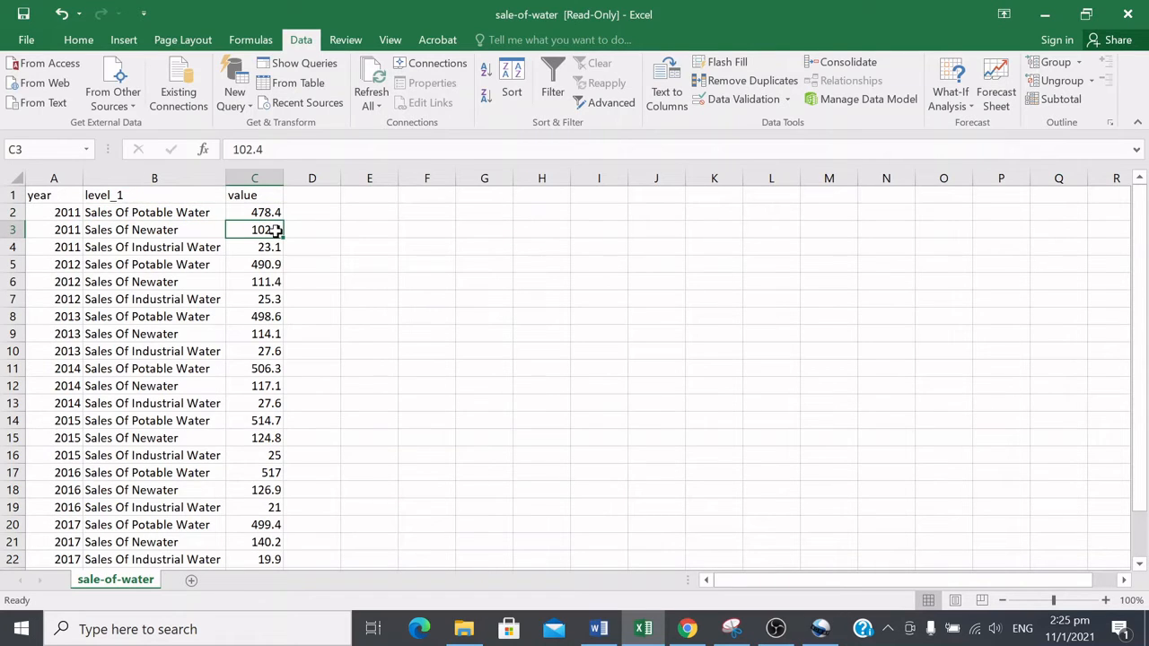
click(270, 249)
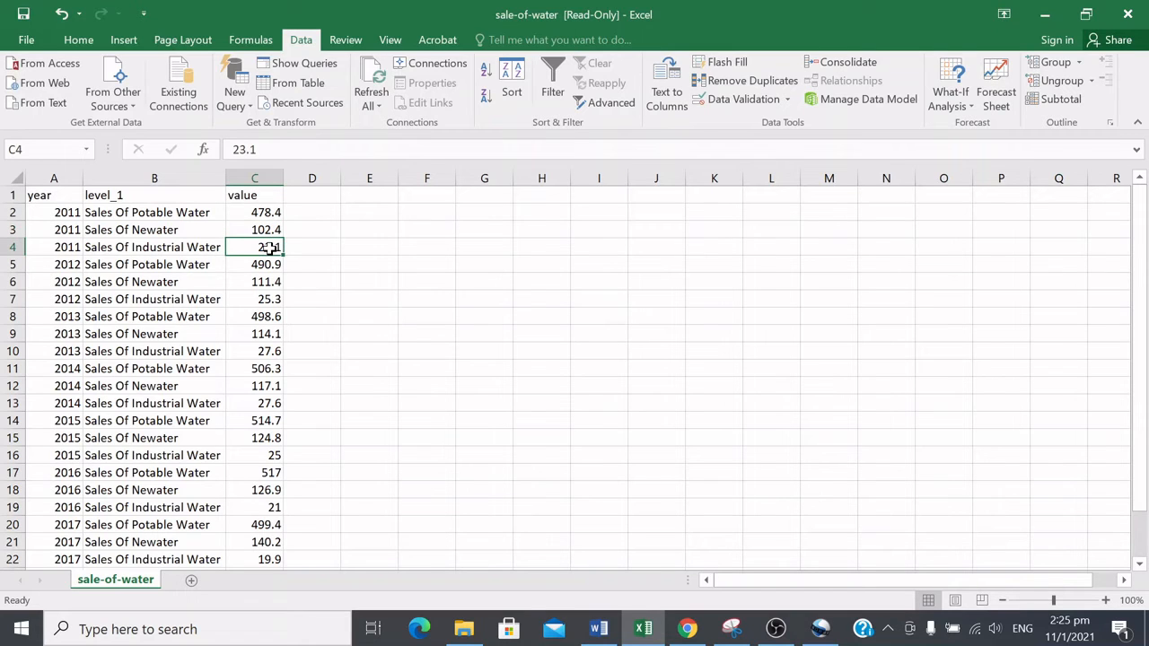
Step: Select the three 2015 figures and then the three 2017 figures in the value column to inspect each year's values together
drag(262, 265, 272, 454)
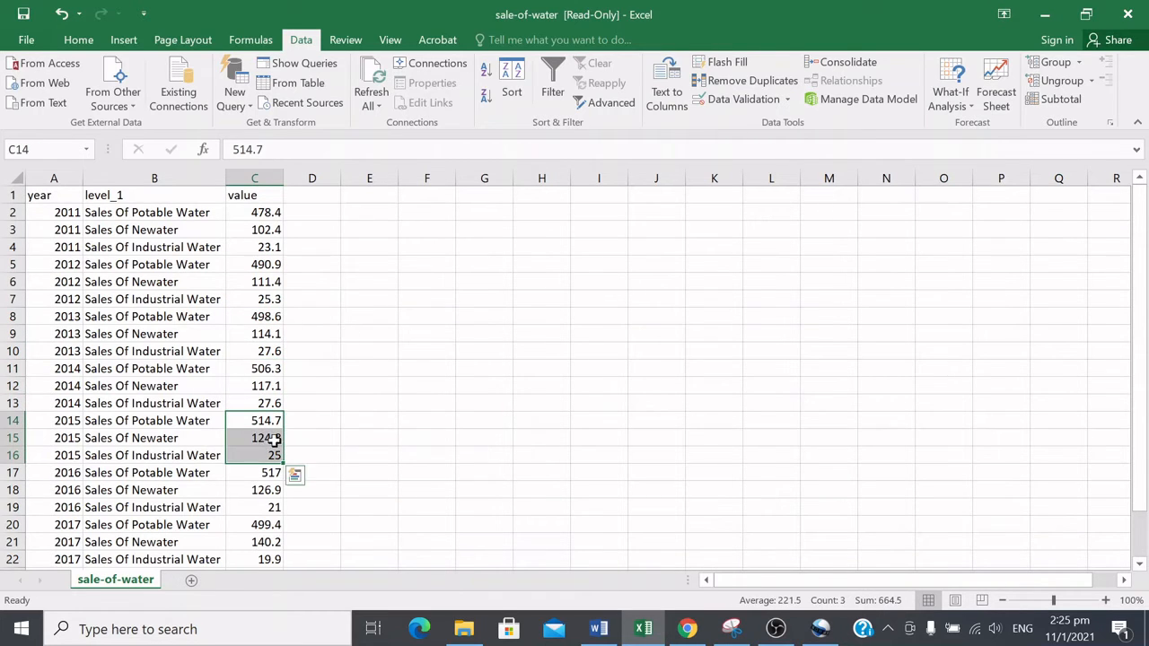
scroll(400, 359, down, 3)
drag(269, 319, 261, 398)
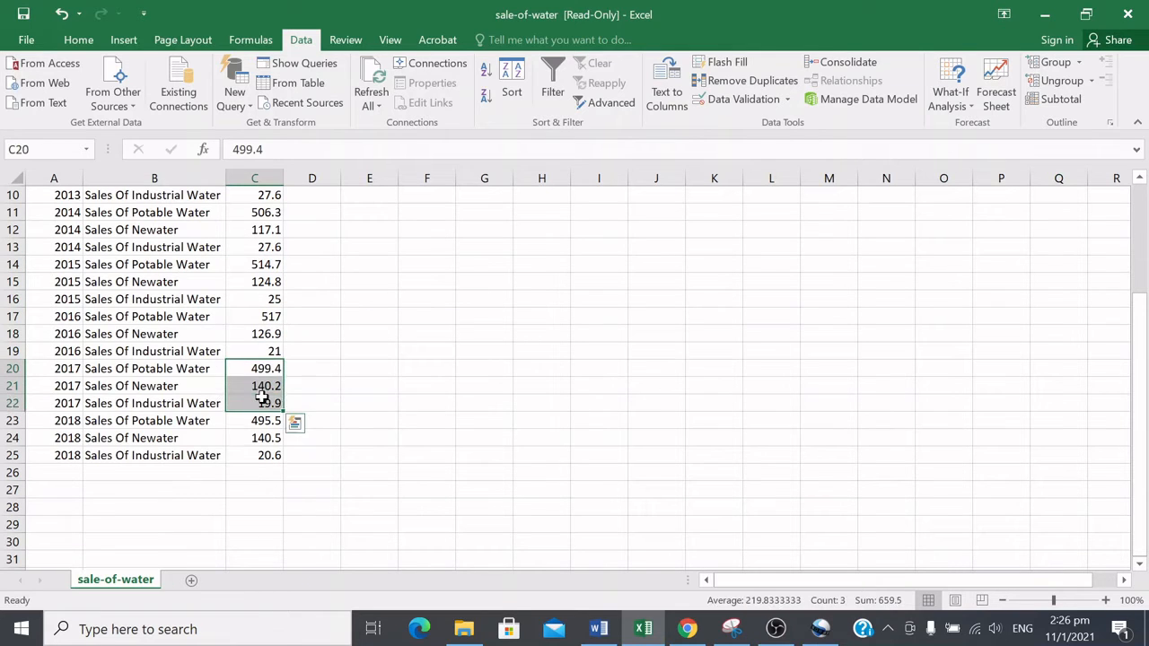
scroll(303, 271, up, 3)
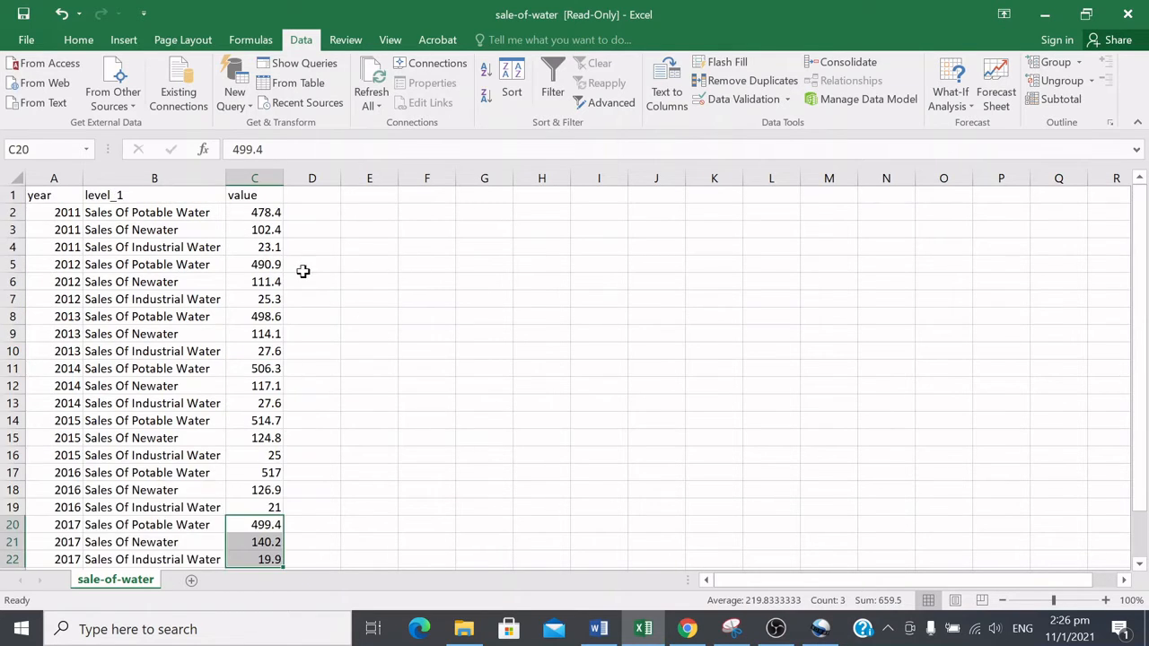
Step: Examine individual value cells for the Newater rows and the column header one by one
click(261, 231)
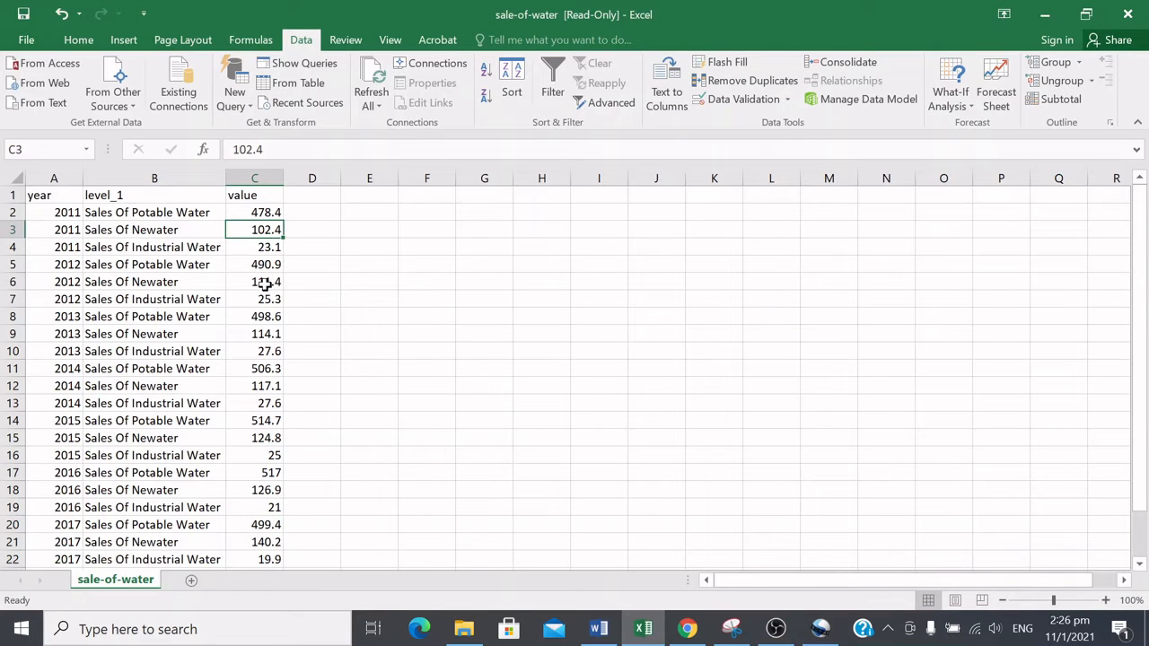
click(267, 283)
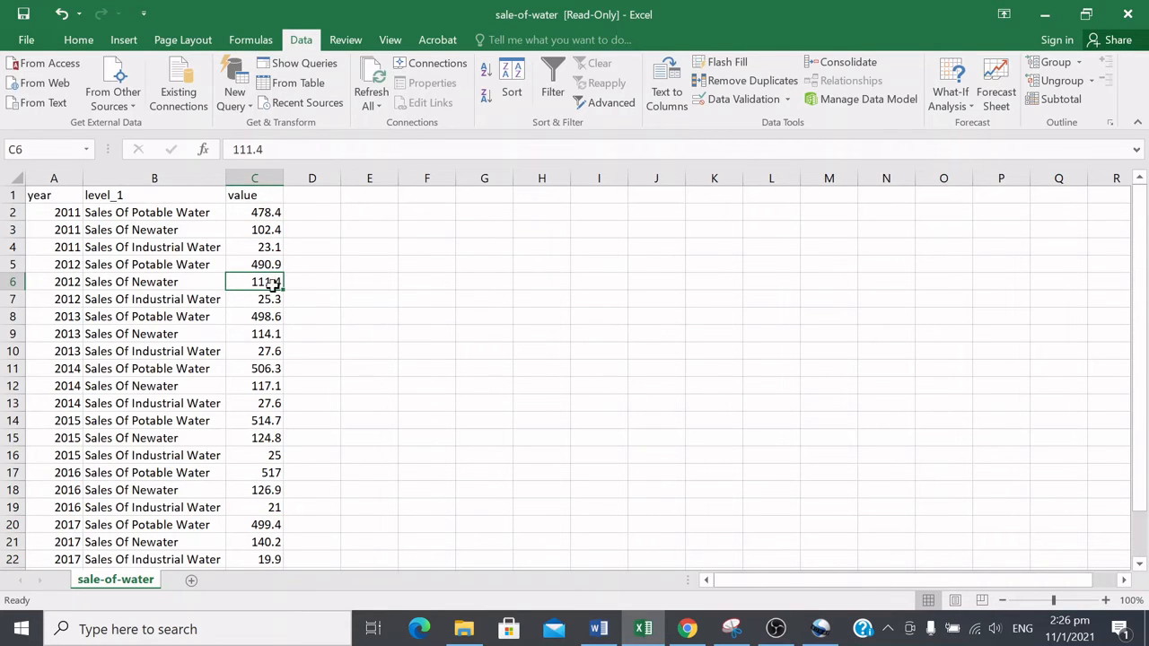
click(265, 337)
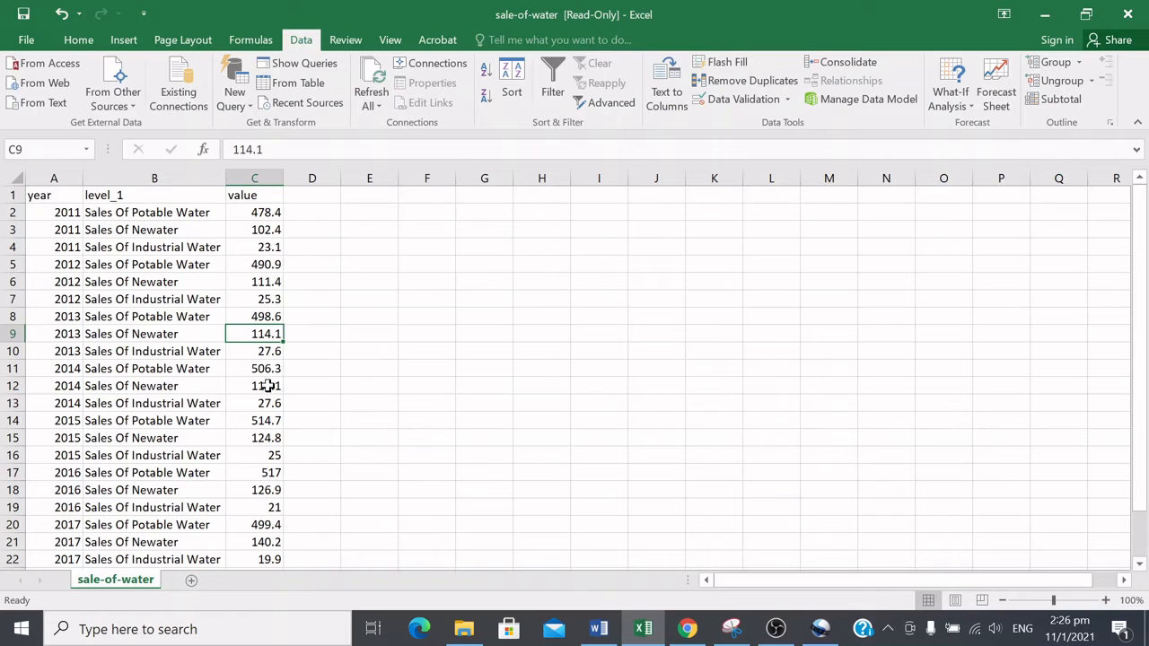
click(269, 384)
click(269, 437)
click(260, 212)
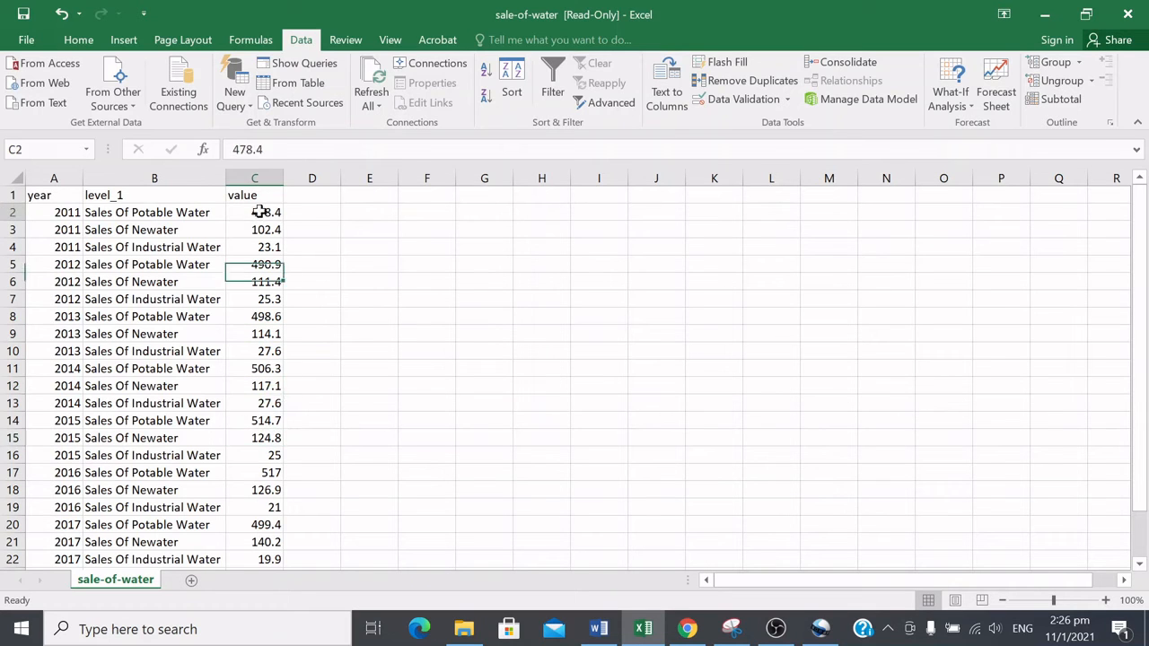
click(258, 185)
click(249, 213)
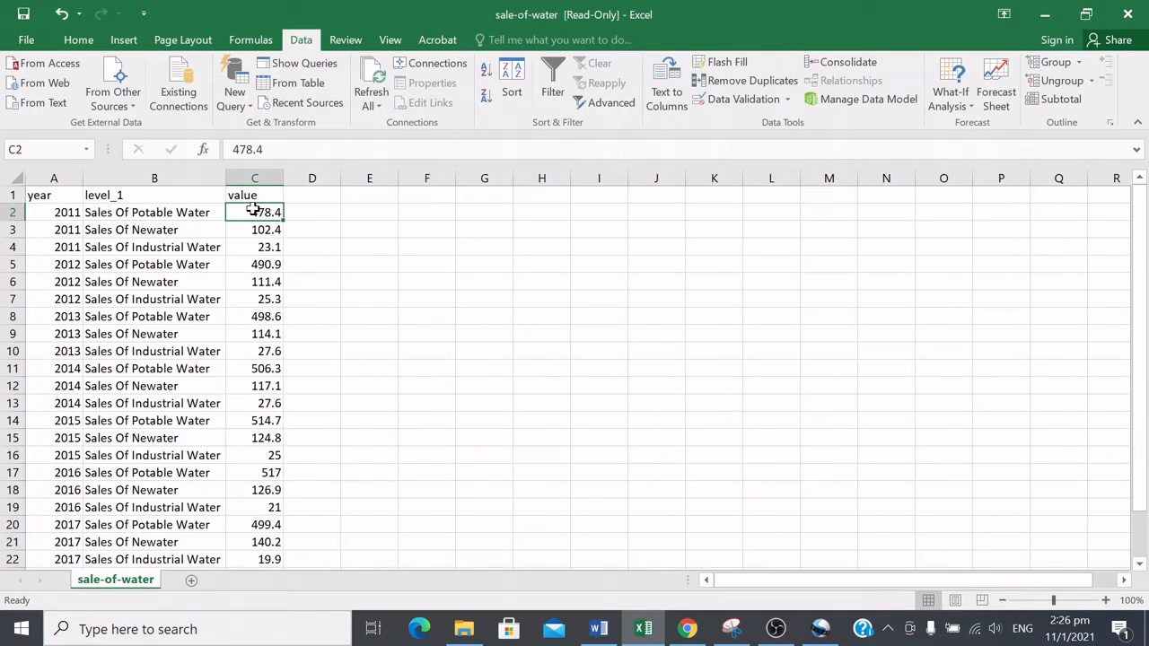
Step: Select the entire value range C2 to C25 and scroll through it to review all the figures
drag(254, 210, 257, 540)
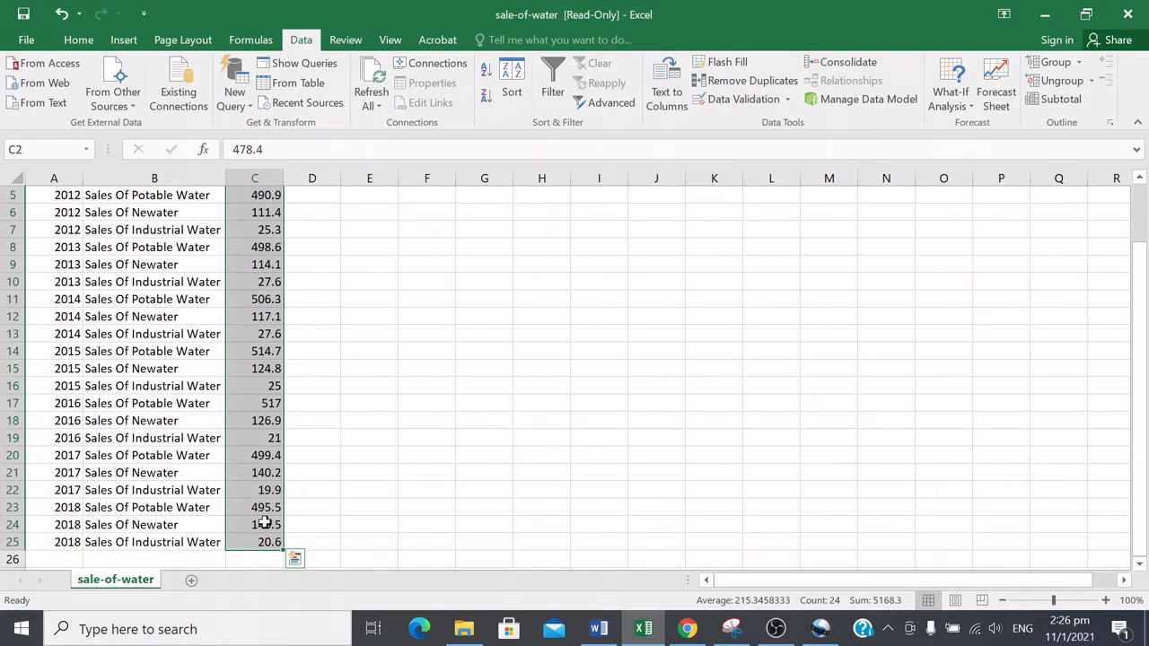
scroll(410, 385, up, 2)
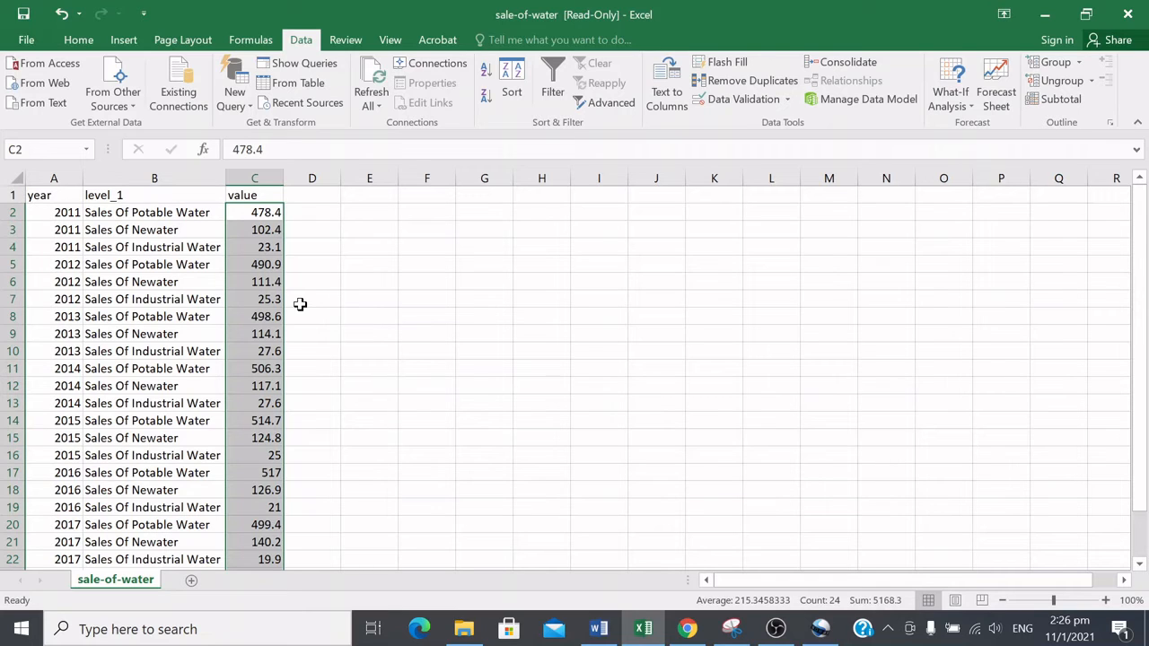
scroll(299, 305, down, 3)
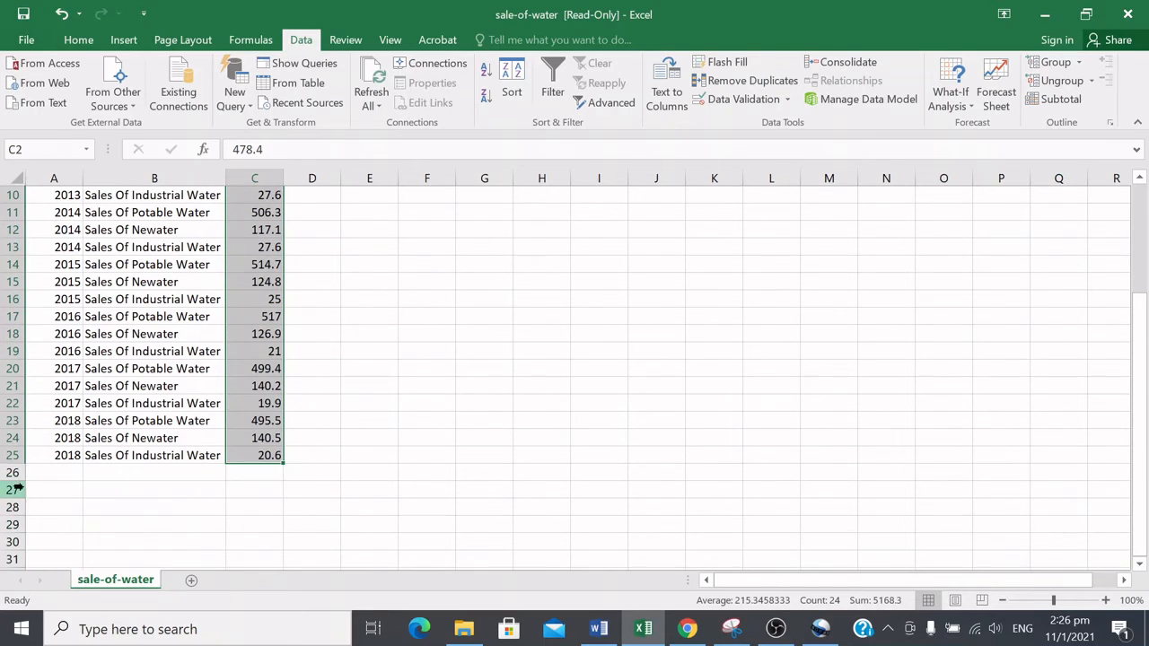
click(45, 462)
click(256, 455)
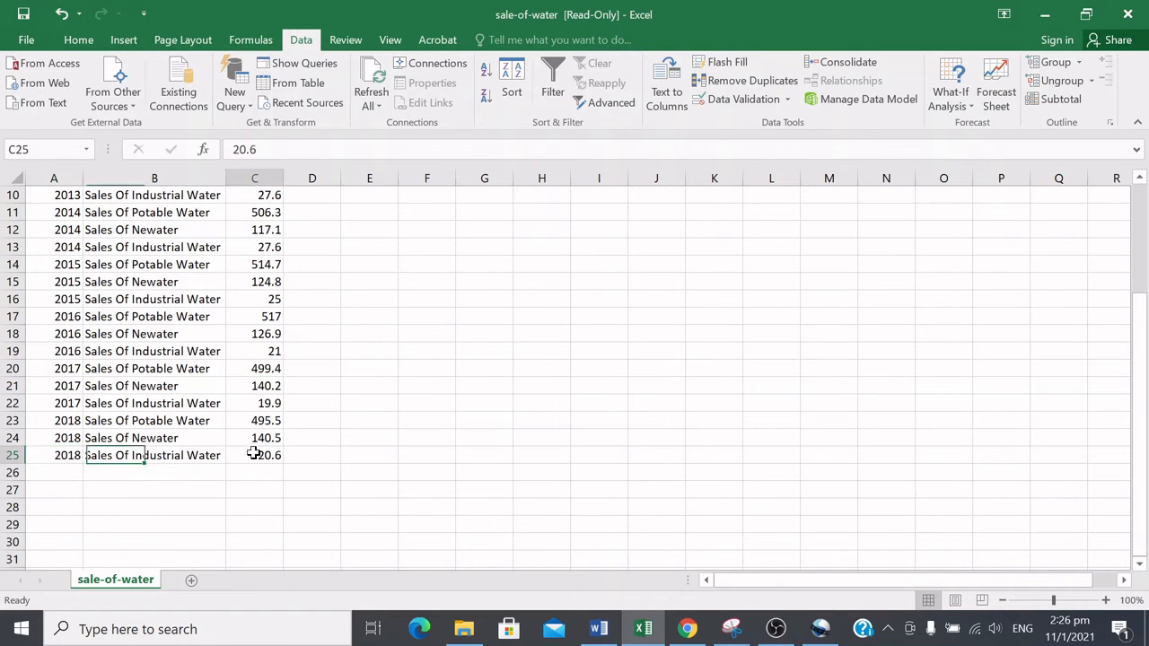
scroll(337, 445, up, 3)
scroll(267, 312, down, 9)
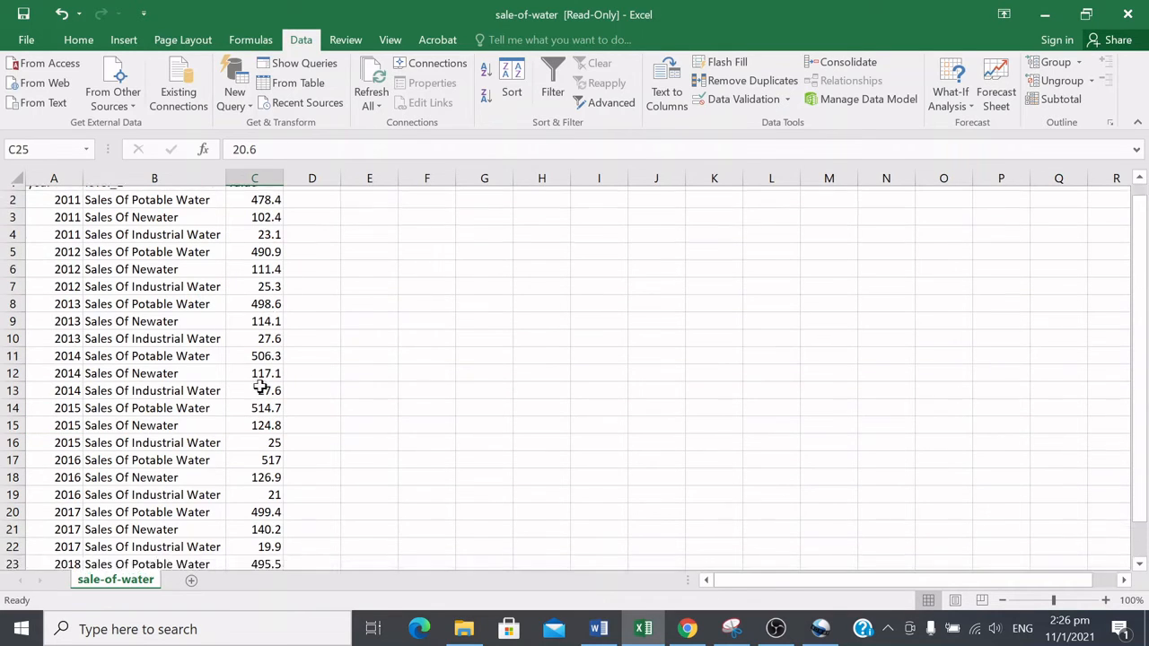
scroll(261, 397, up, 9)
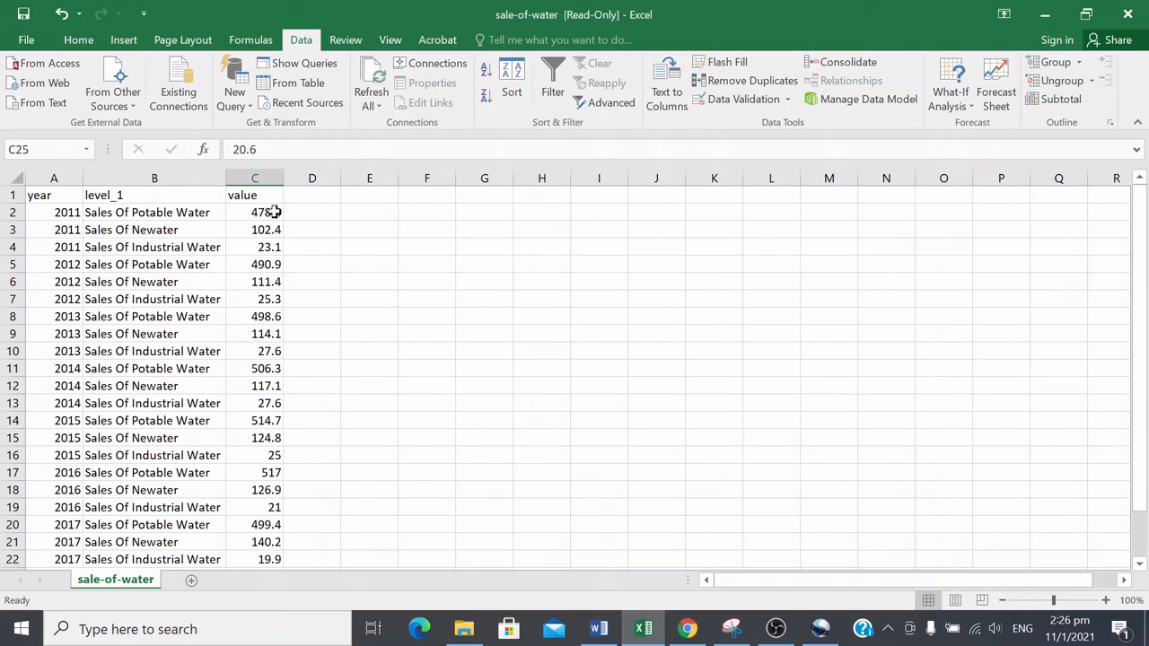
click(375, 211)
text(=)
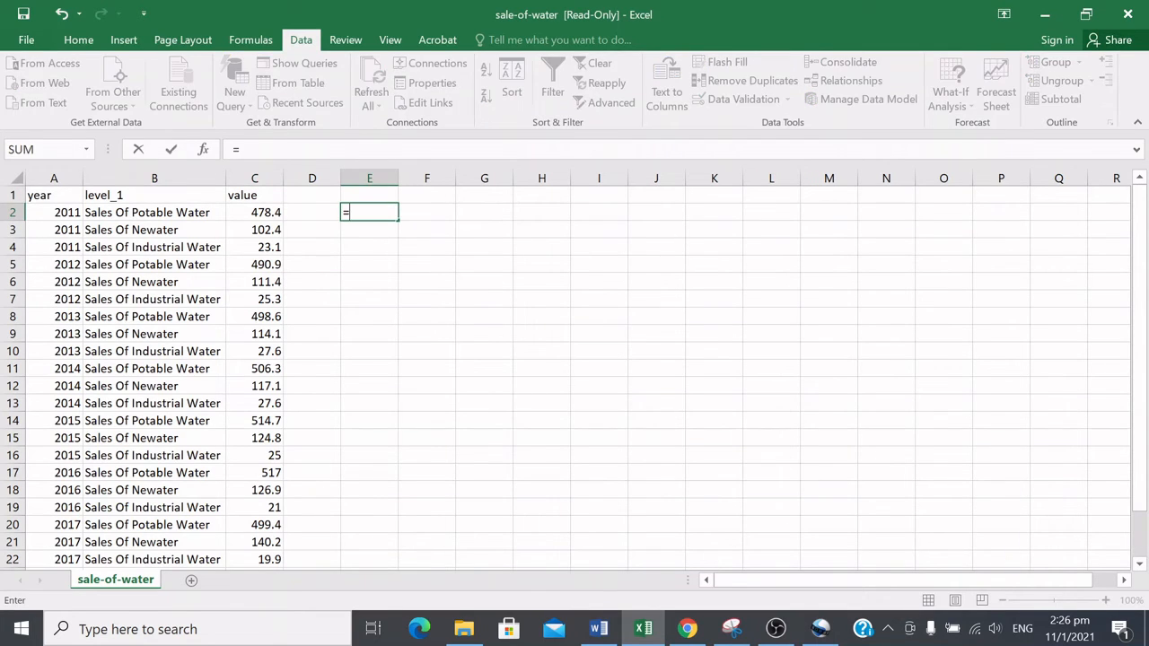
text(SUM)
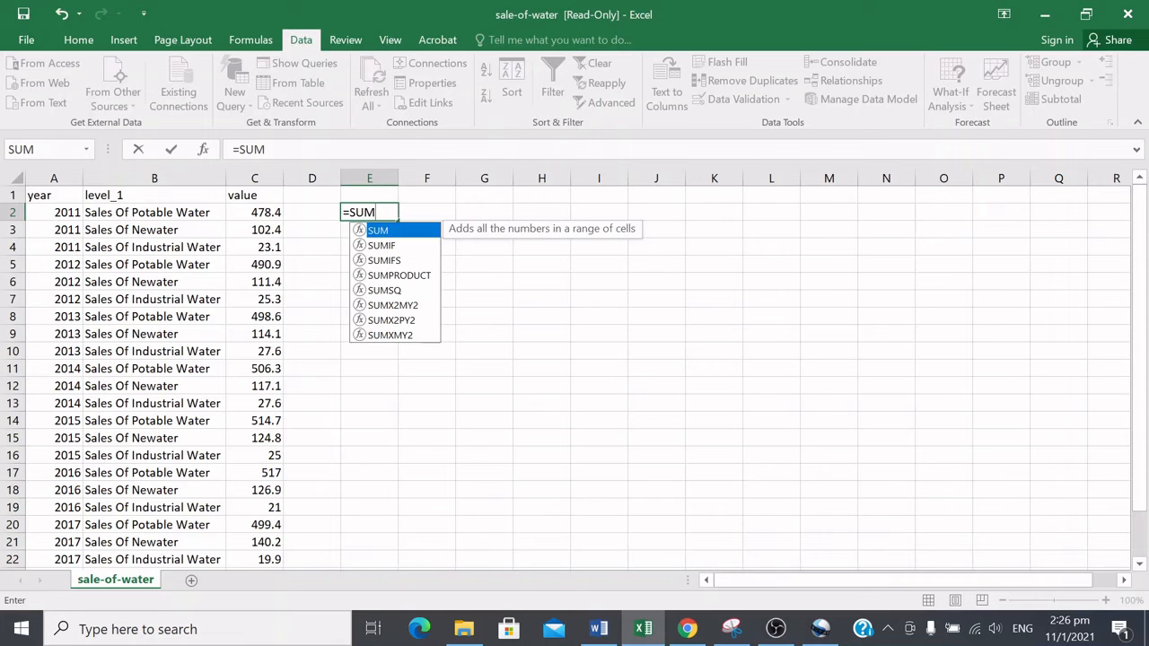
text(()
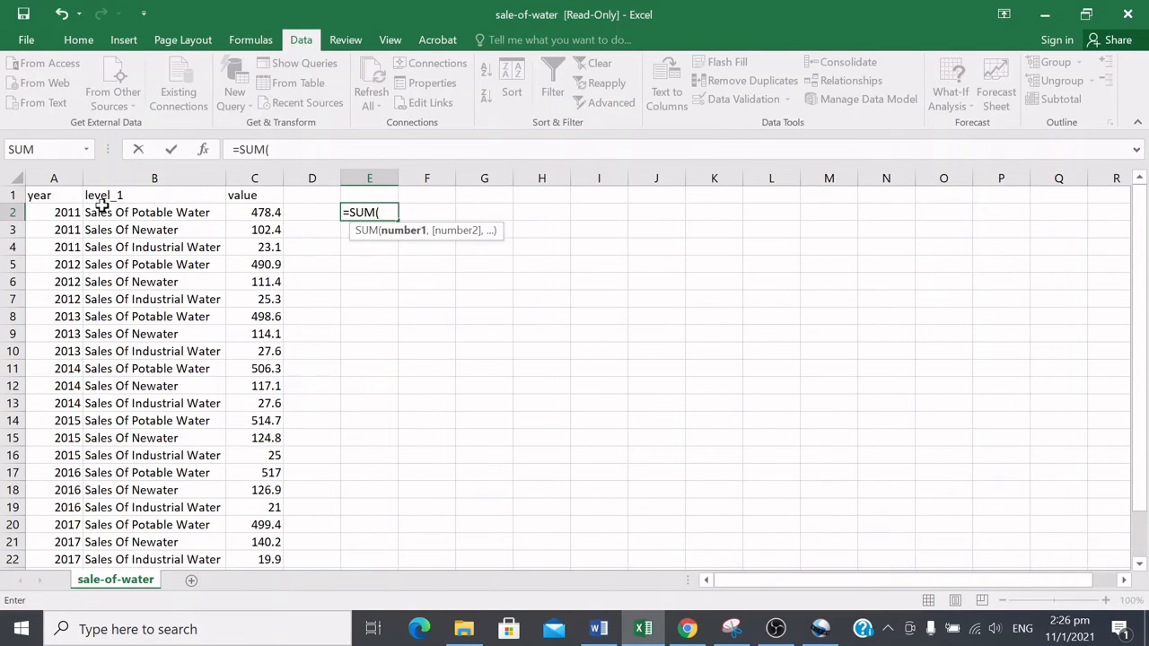
key(Escape)
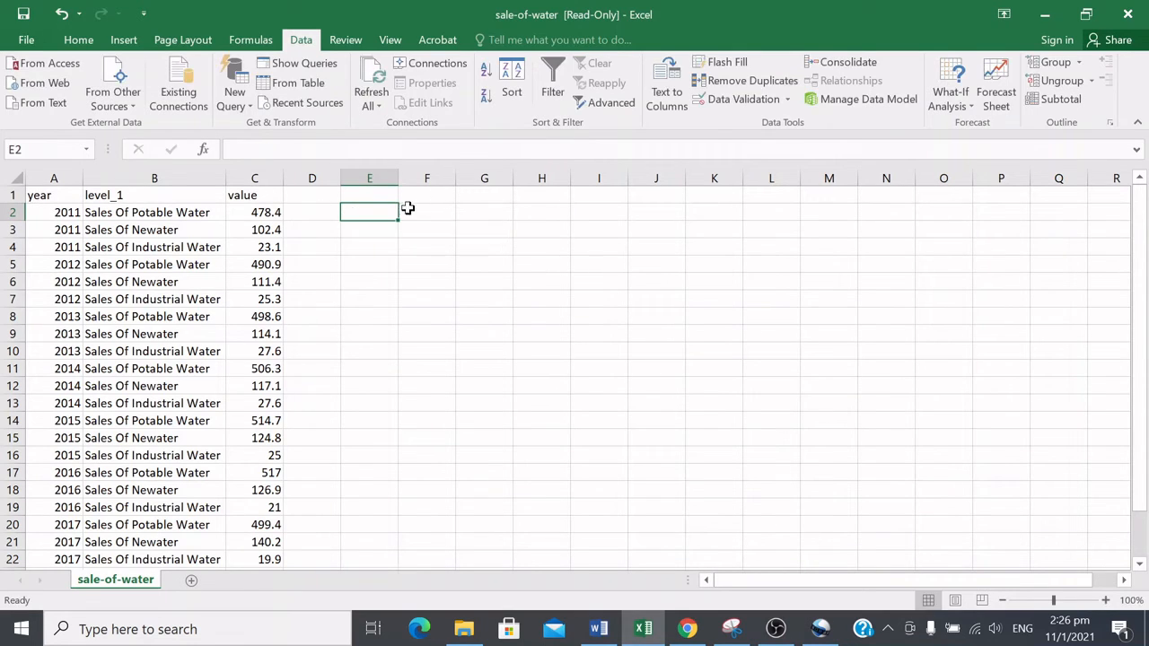
click(369, 179)
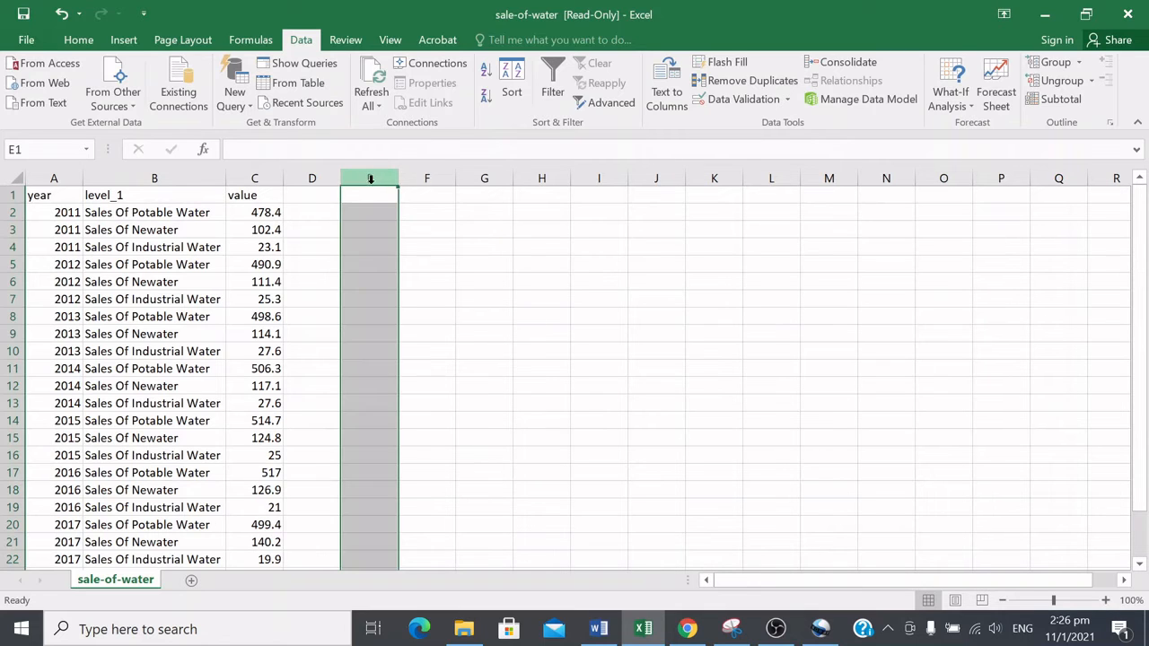
click(9, 212)
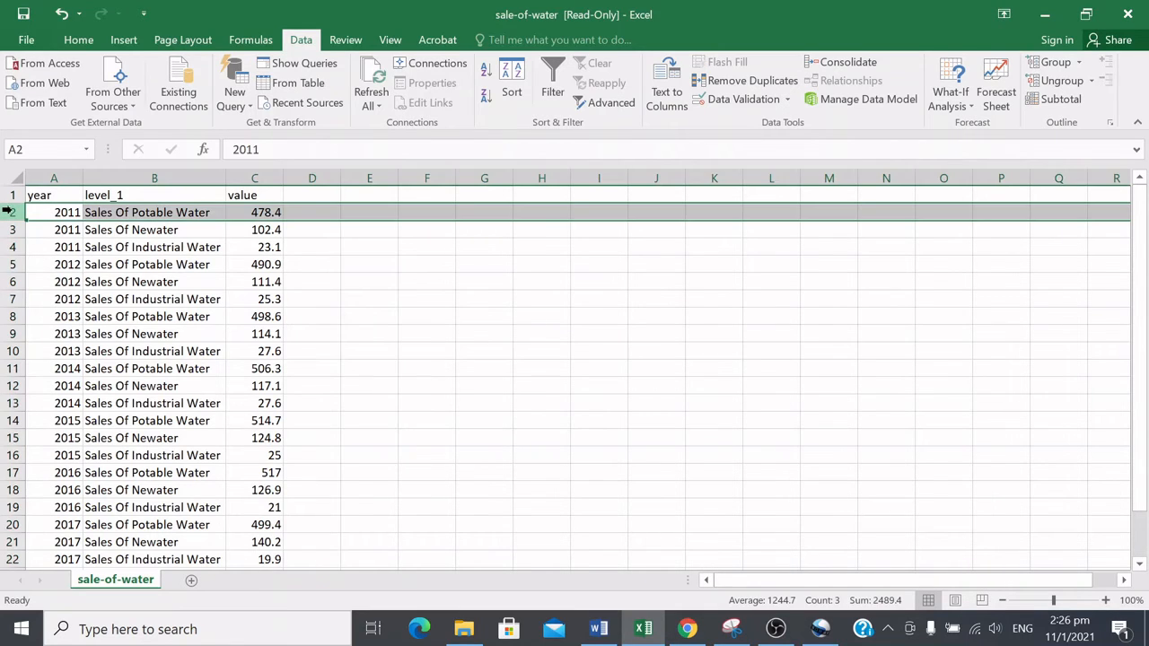
click(375, 213)
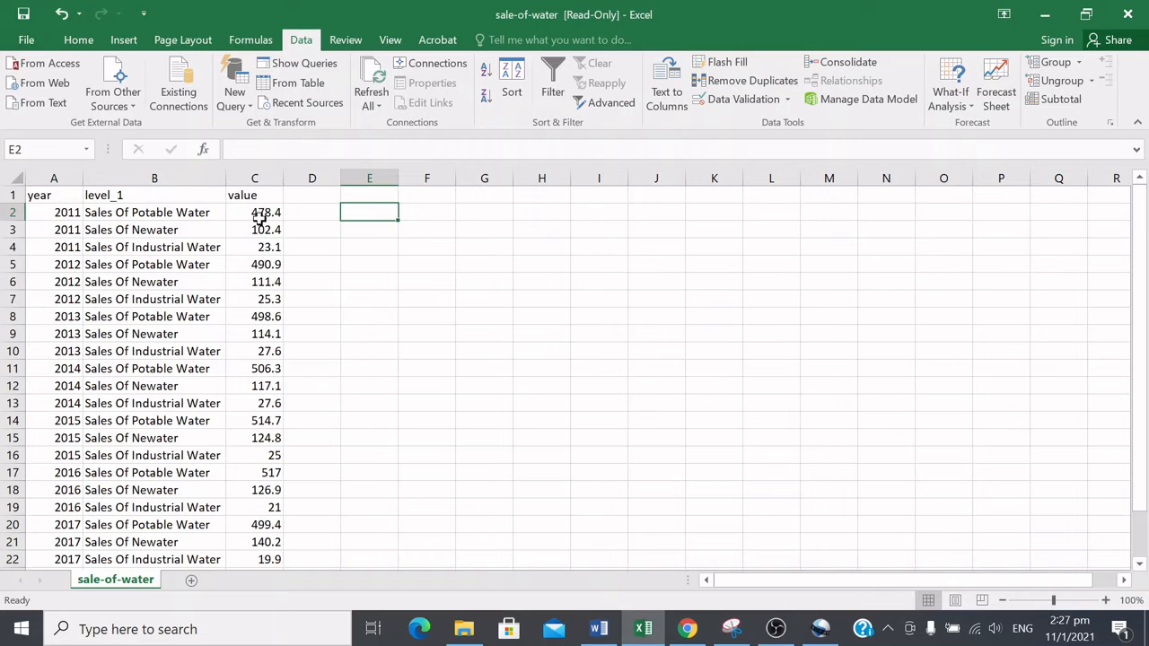
Step: Reselect the value cells C2 to C25 to review the full range once more
drag(258, 218, 264, 542)
scroll(381, 250, up, 2)
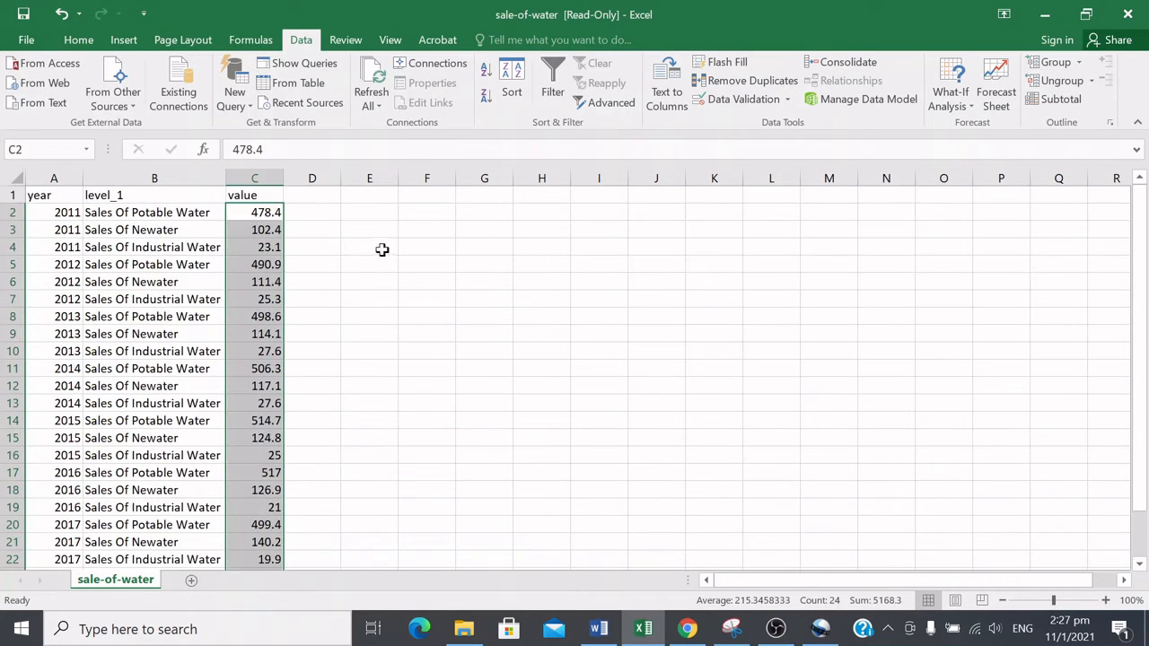
click(530, 329)
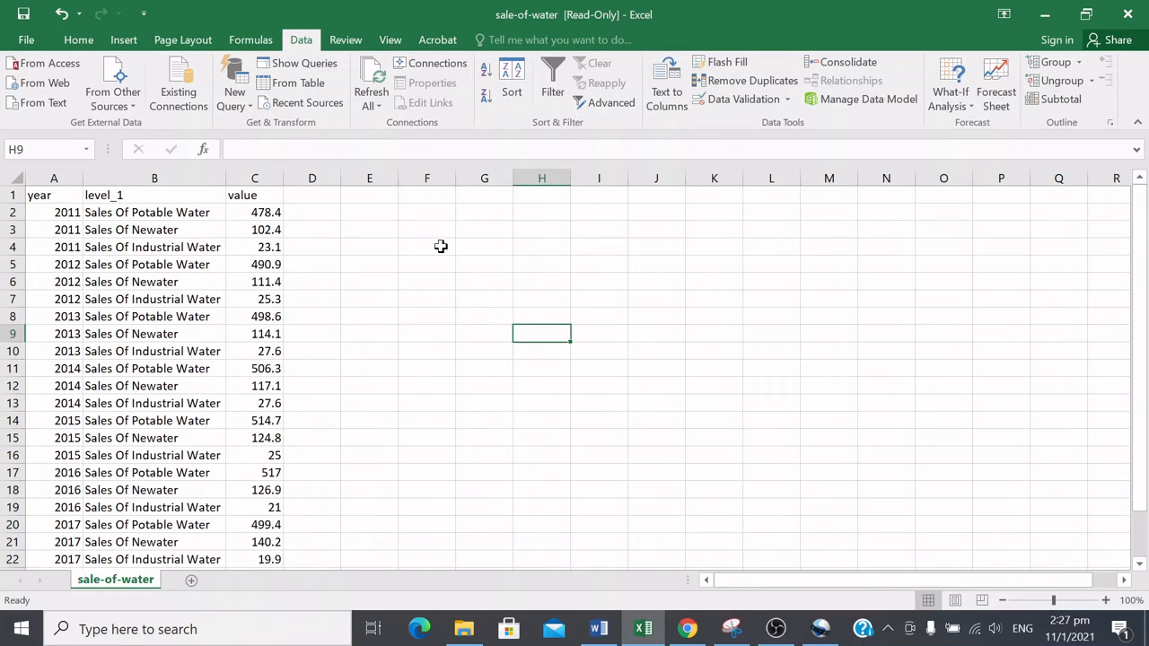
Step: Widen column H and enter the question 'What is the total amount of water sold from 2011 to 2018?' in H1
drag(572, 179, 792, 178)
click(574, 197)
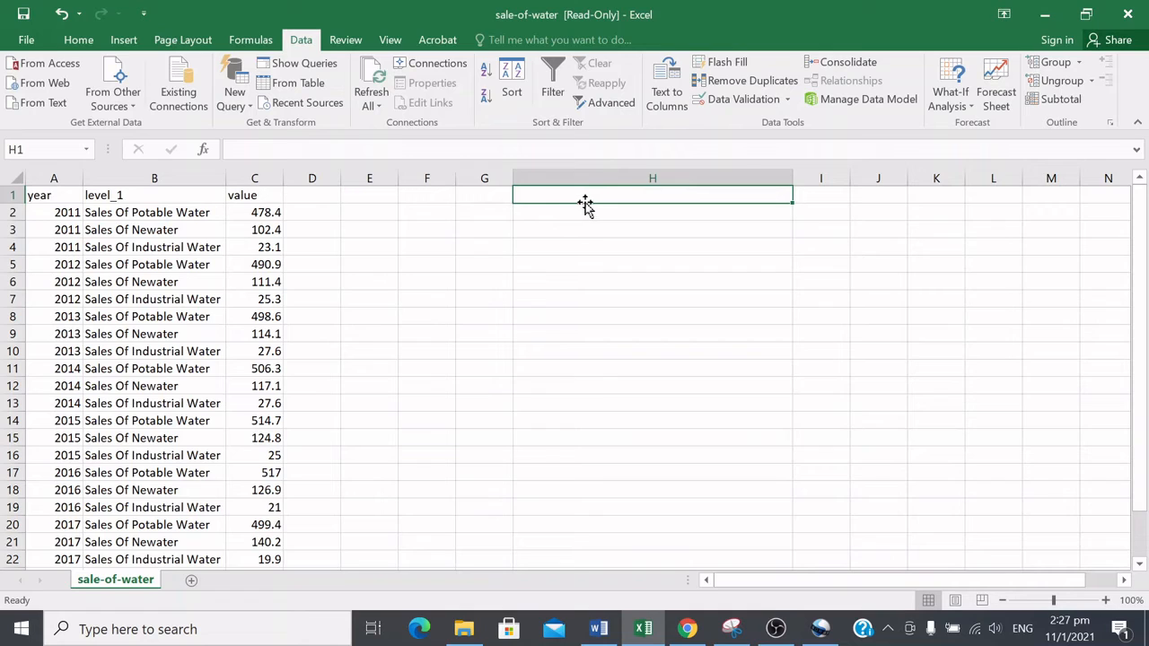
text(What is)
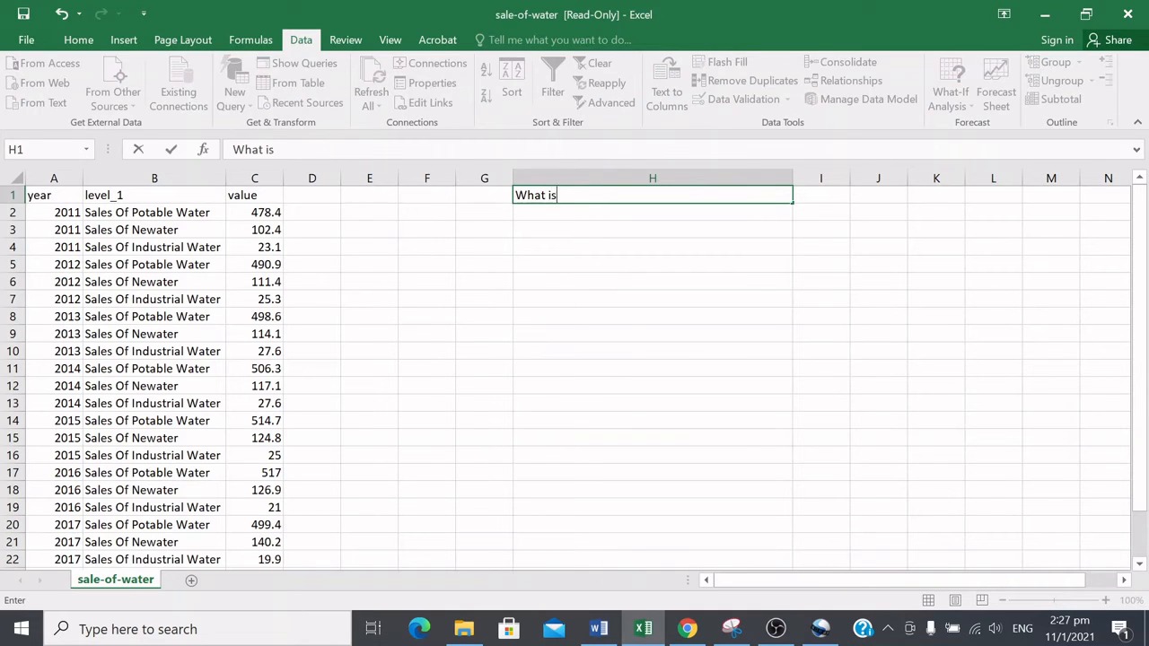
text( the totoal)
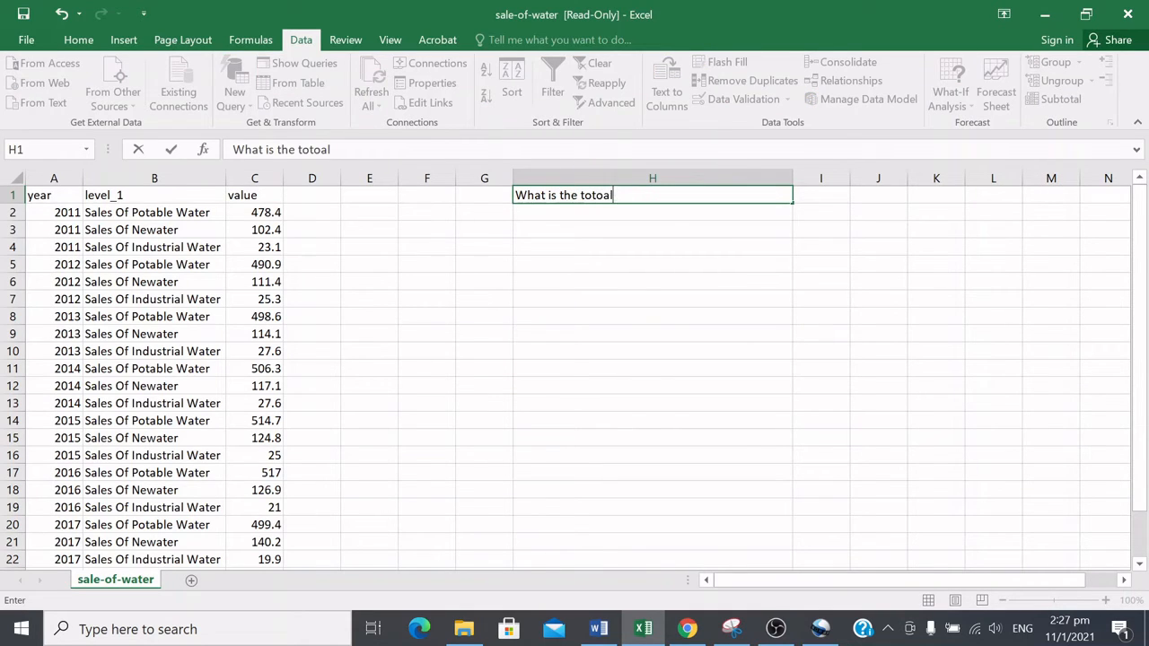
key(BackSpace)
key(BackSpace)
key(BackSpace)
text(al amp)
text(nt of wate)
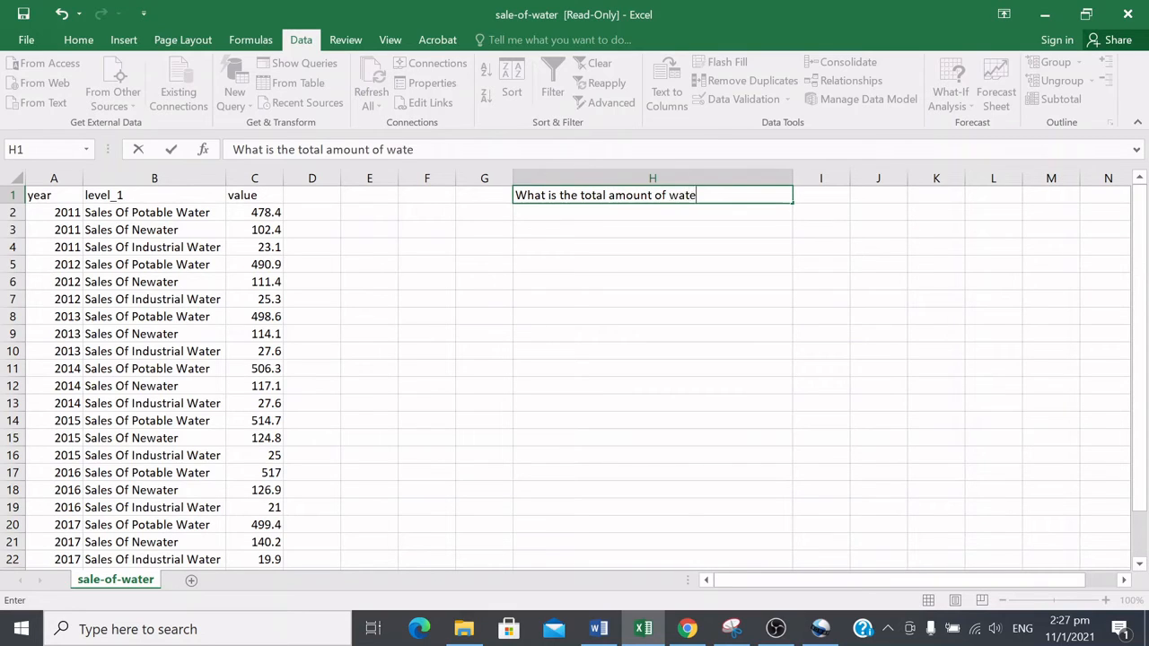
text(r sold from 2011)
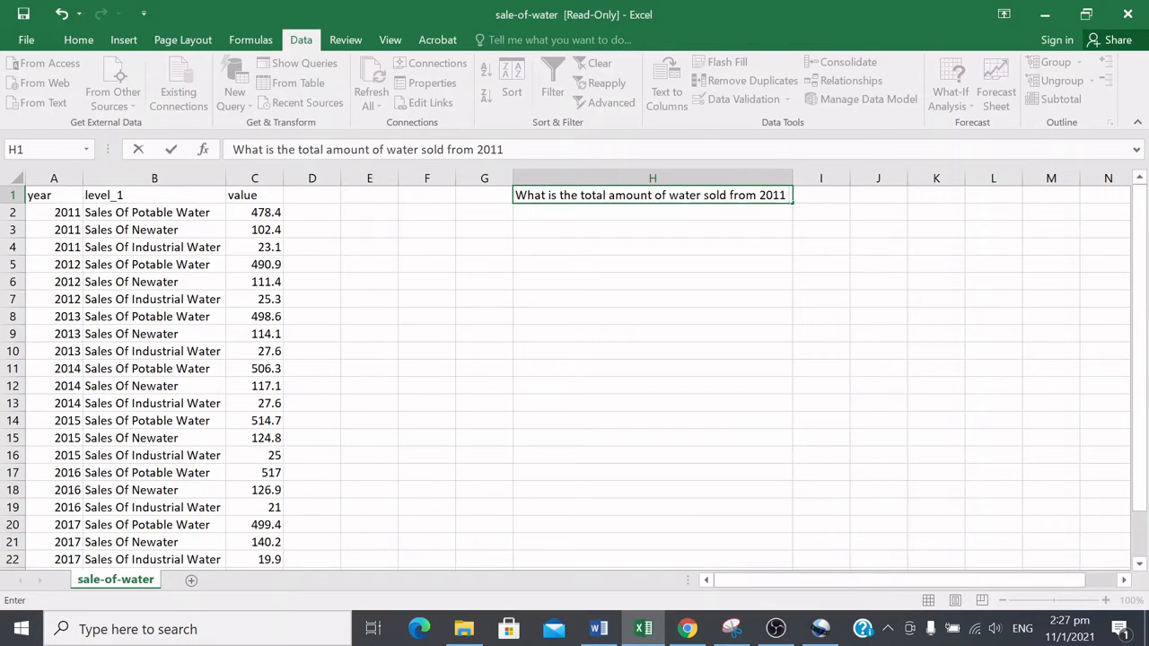
text( to 2018?)
click(724, 316)
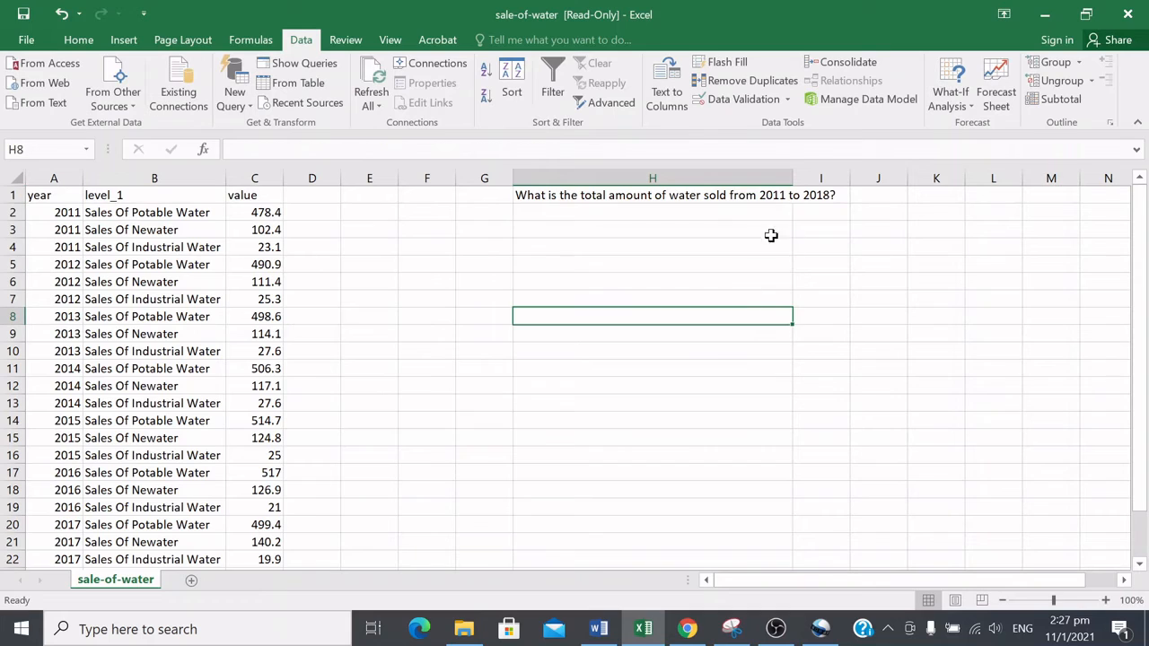
Step: Widen column H further so the whole question fits inside it
drag(793, 178, 864, 178)
key(Up)
click(812, 199)
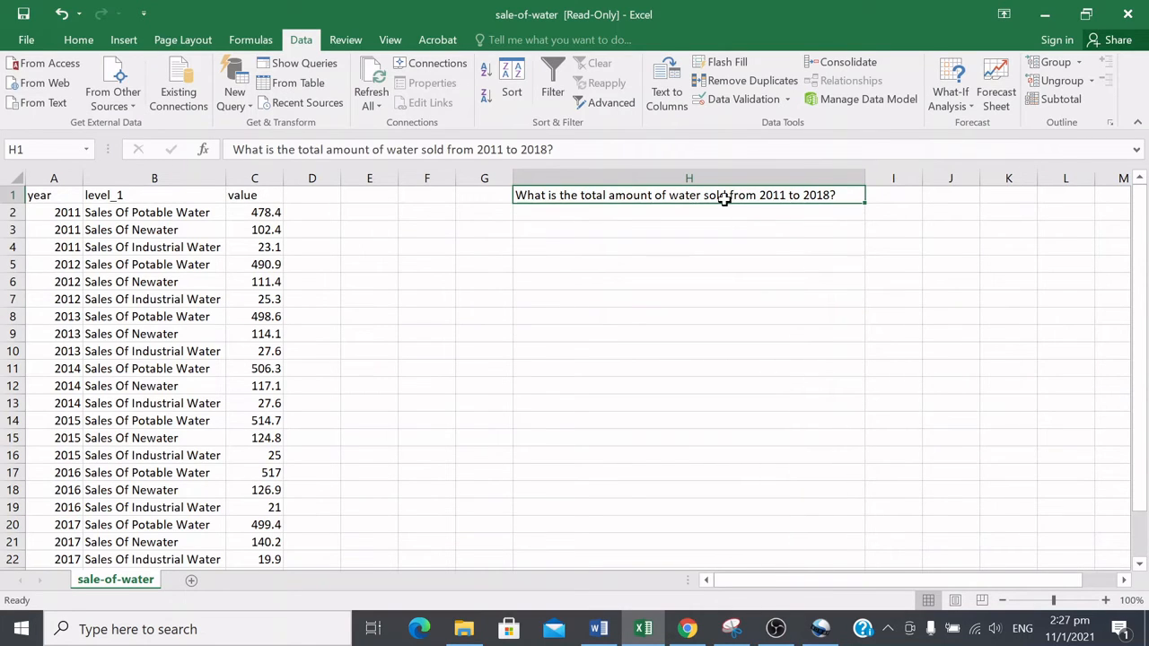
Step: Start a SUM function formula in cell E2, choosing SUM from the function suggestions
click(383, 217)
text(=)
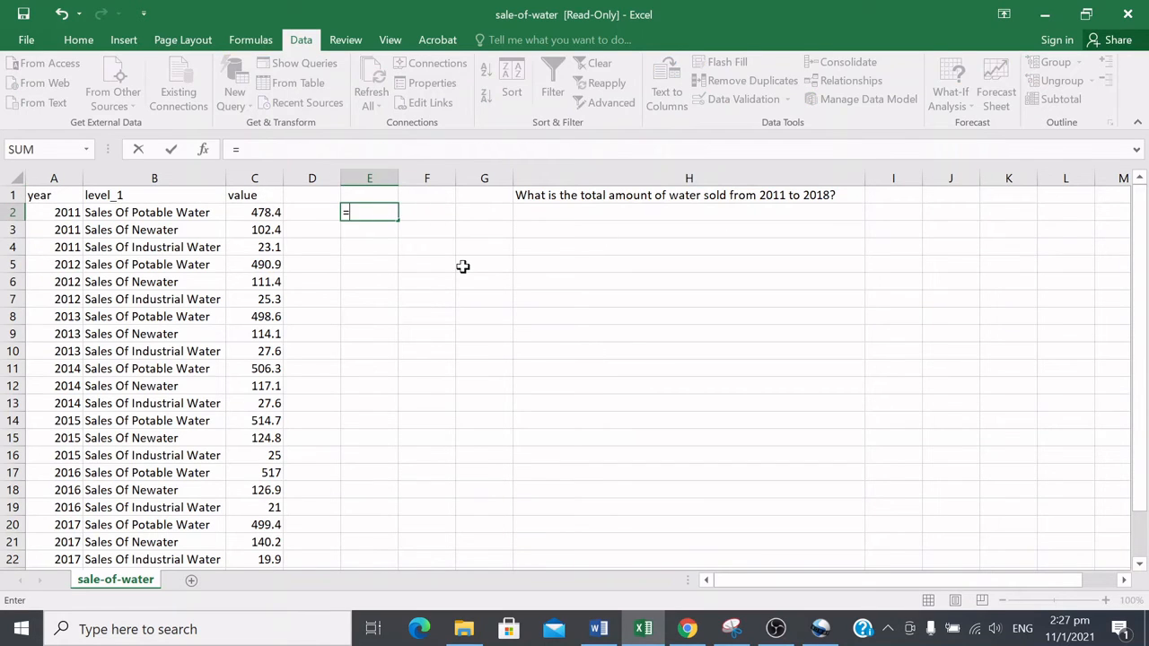
text(SUM()
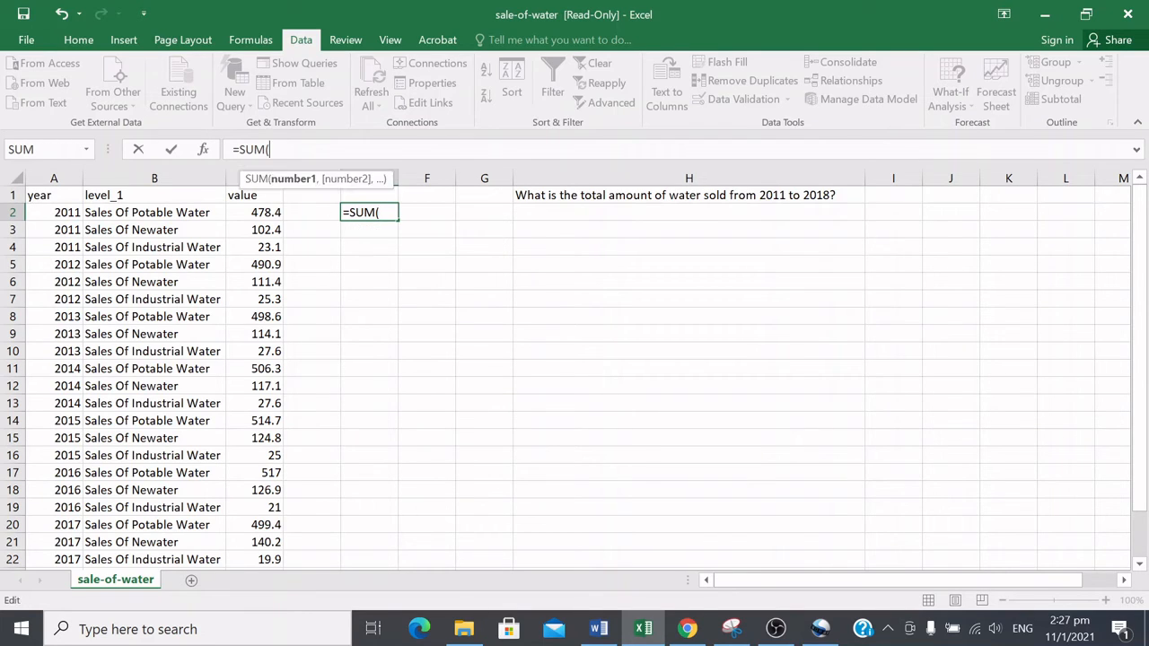
drag(232, 150, 288, 162)
key(BackSpace)
text(=)
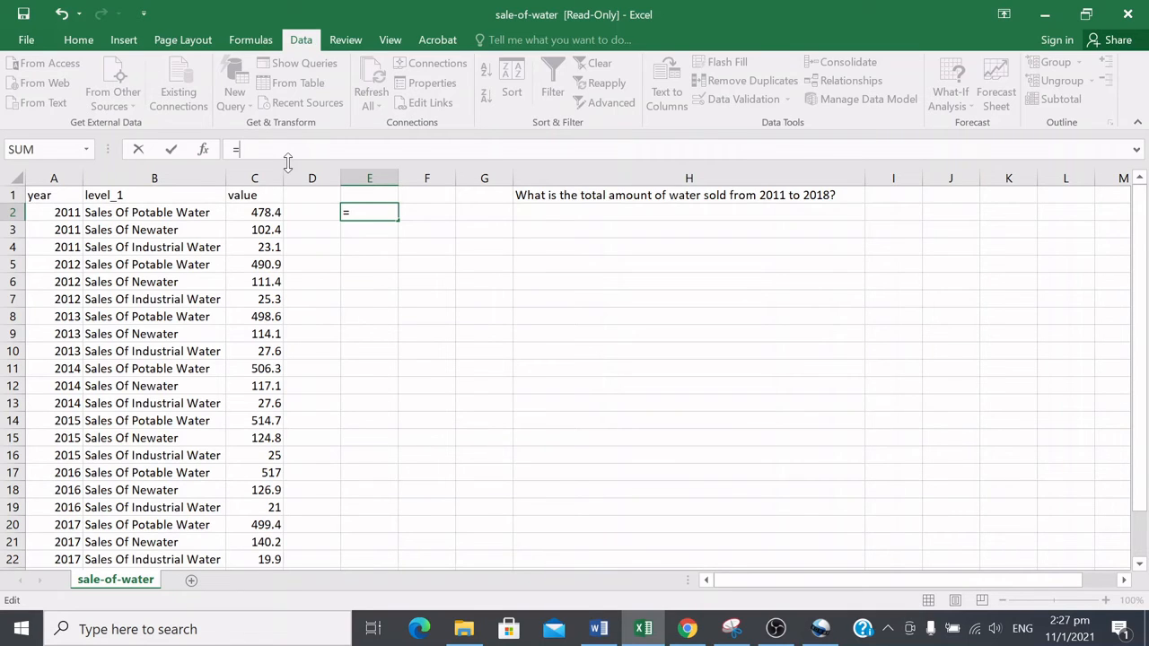
text(SU)
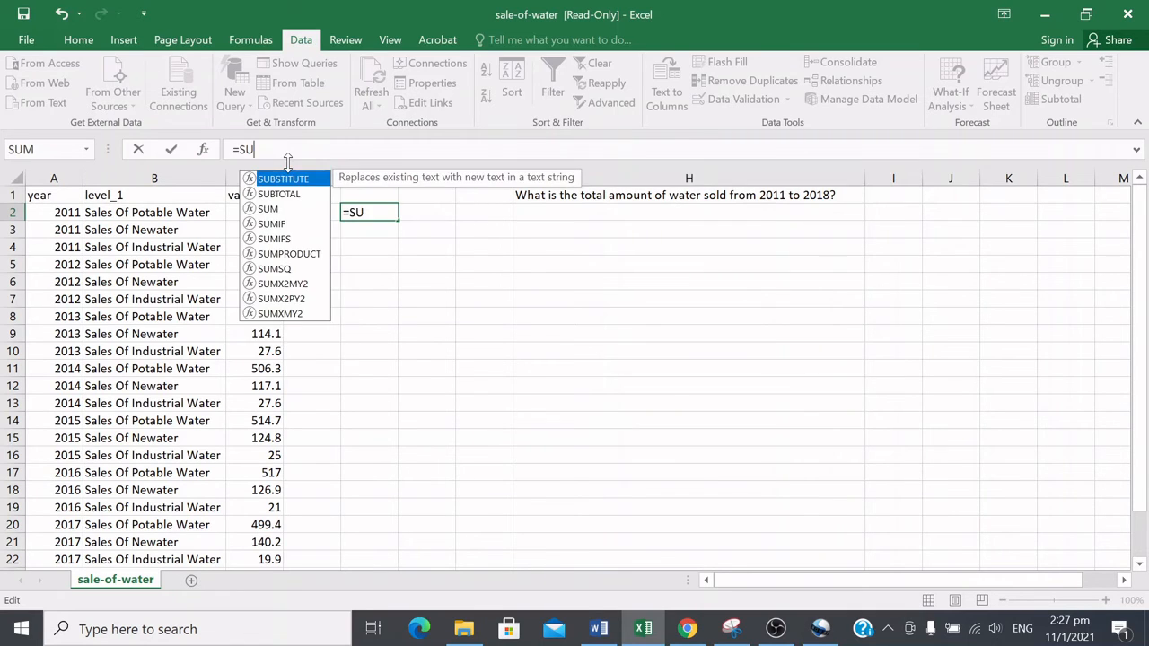
key(BackSpace)
key(BackSpace)
text(SUM)
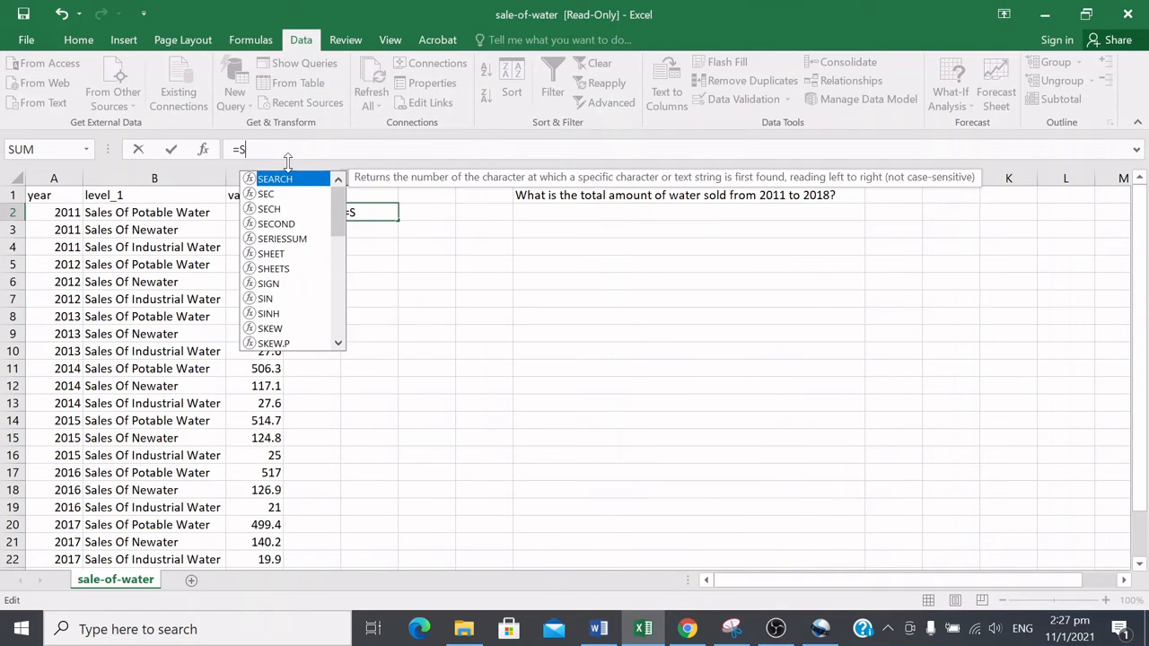
key(BackSpace)
key(BackSpace)
text(U)
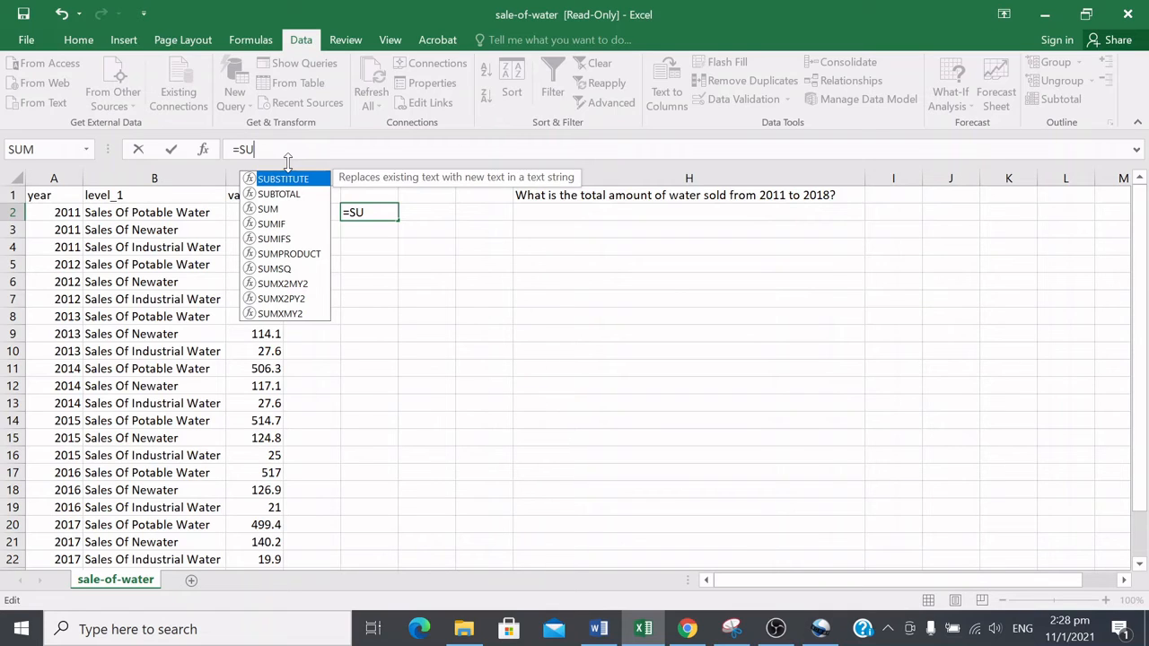
key(Down)
key(Down)
key(Down)
key(Down)
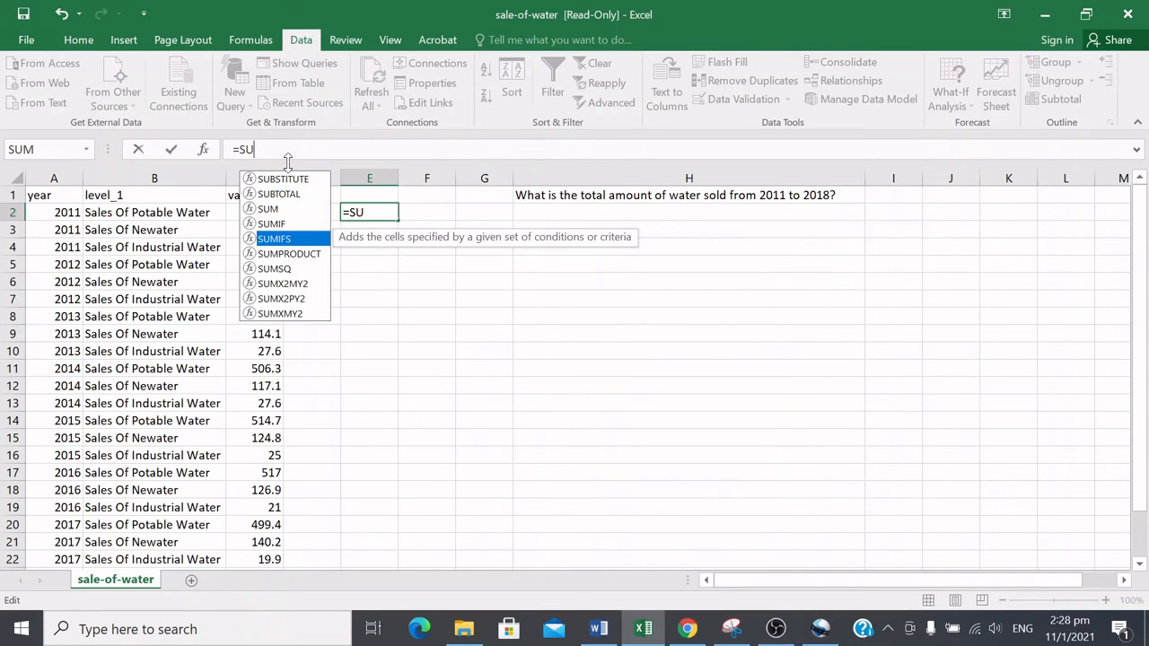
key(Up)
key(Up)
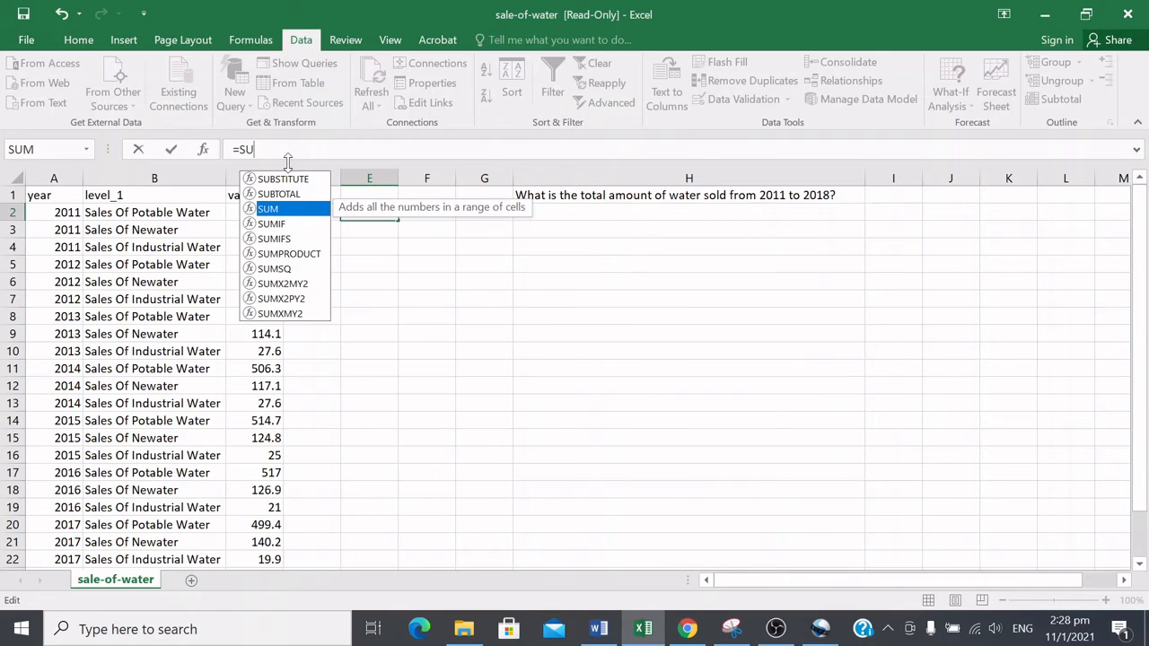
text(M)
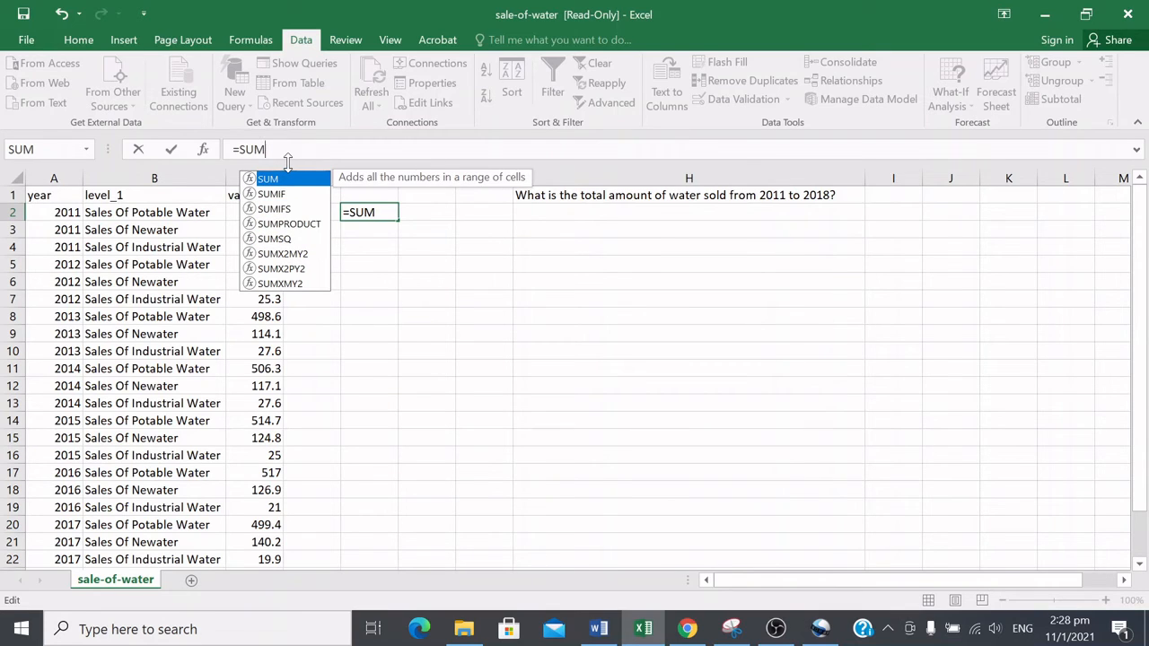
text(()
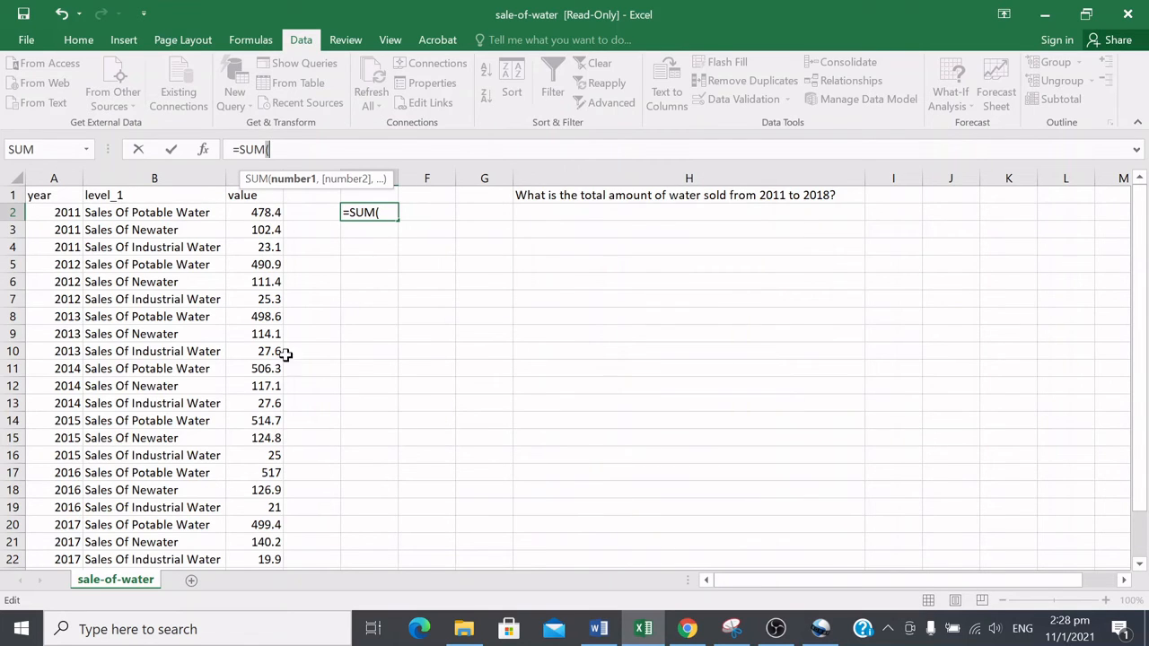
Step: Add cells C2, C3, C4 and C5 as the SUM arguments and enter the formula
click(252, 212)
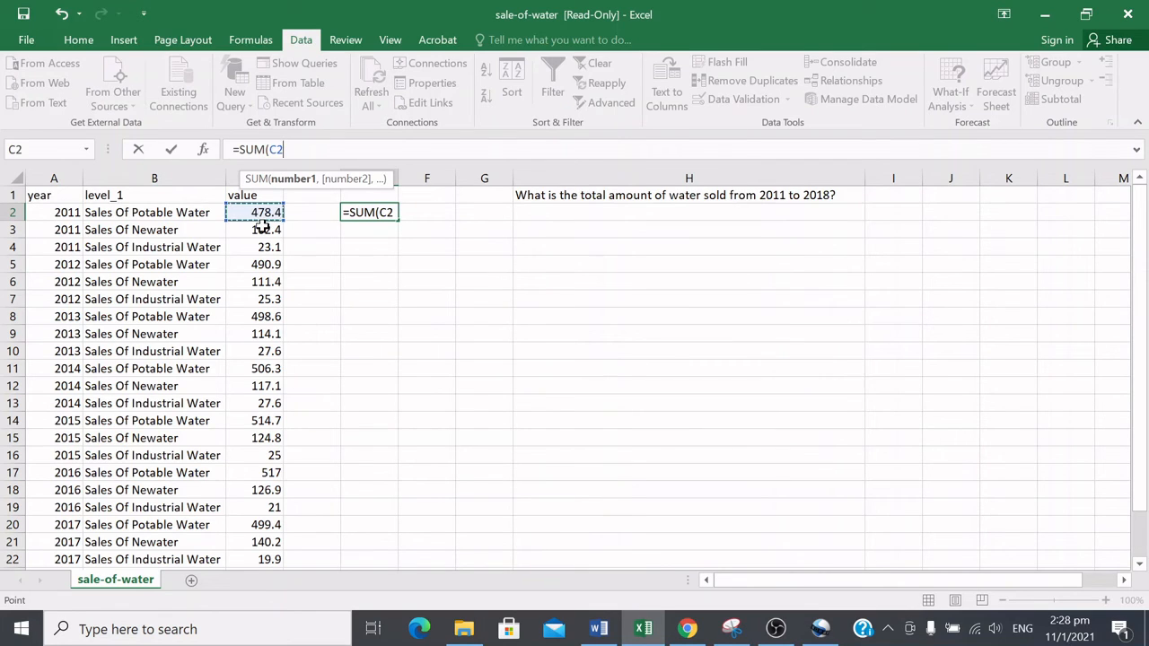
text(,)
click(263, 229)
text(,)
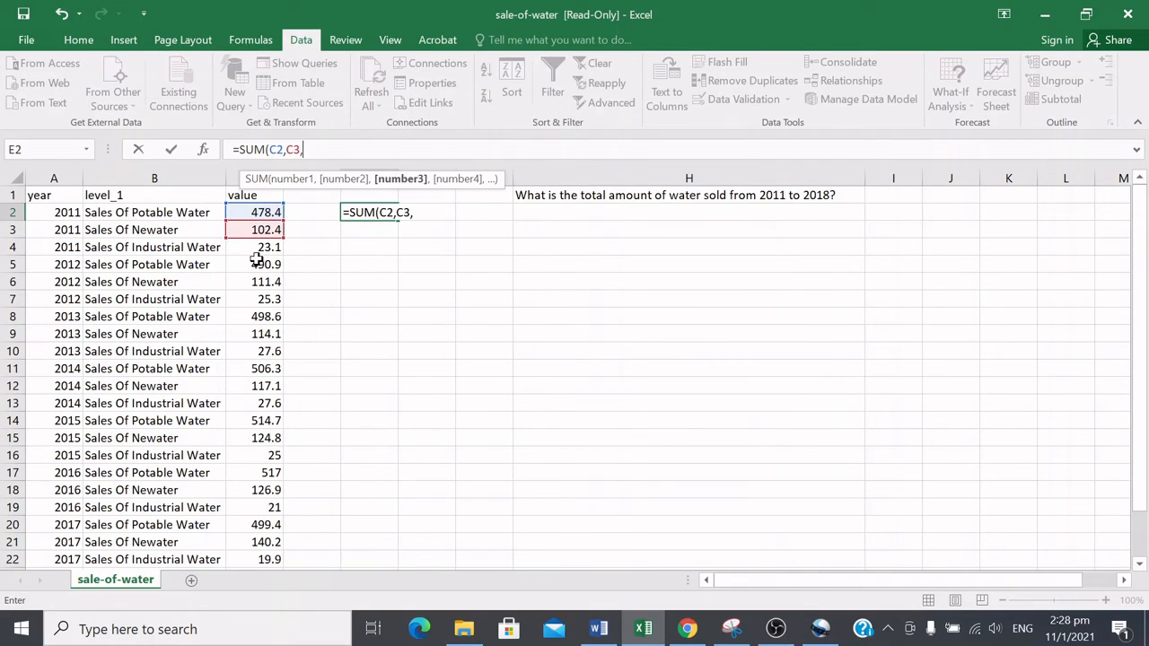
click(258, 249)
text(,)
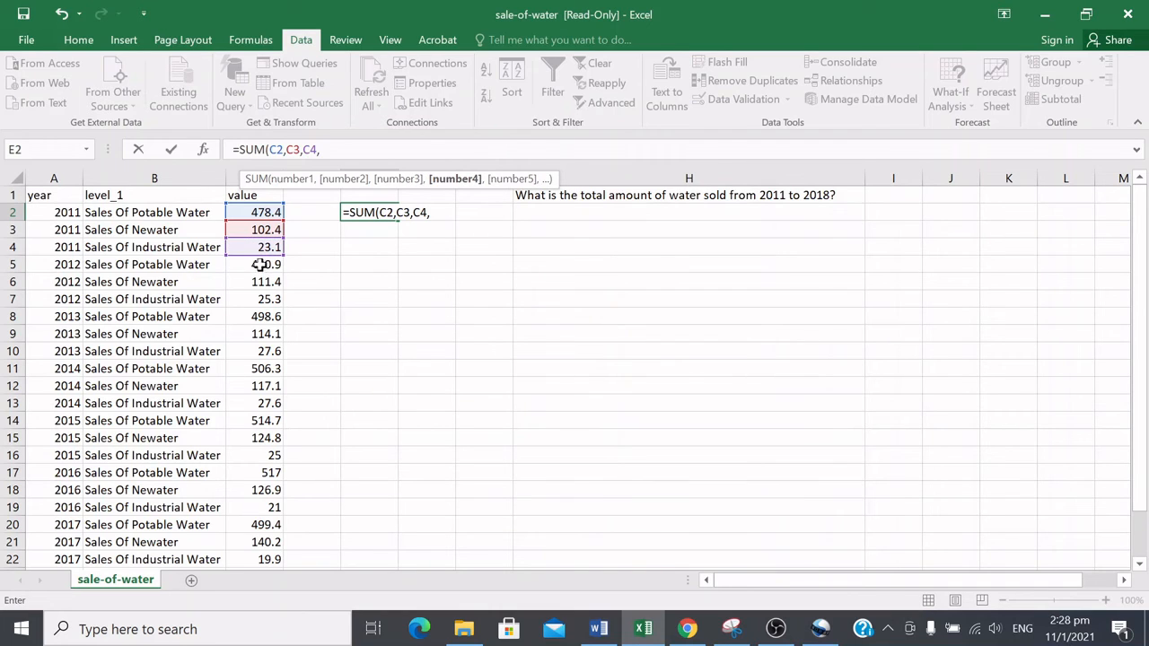
click(258, 262)
text(,)
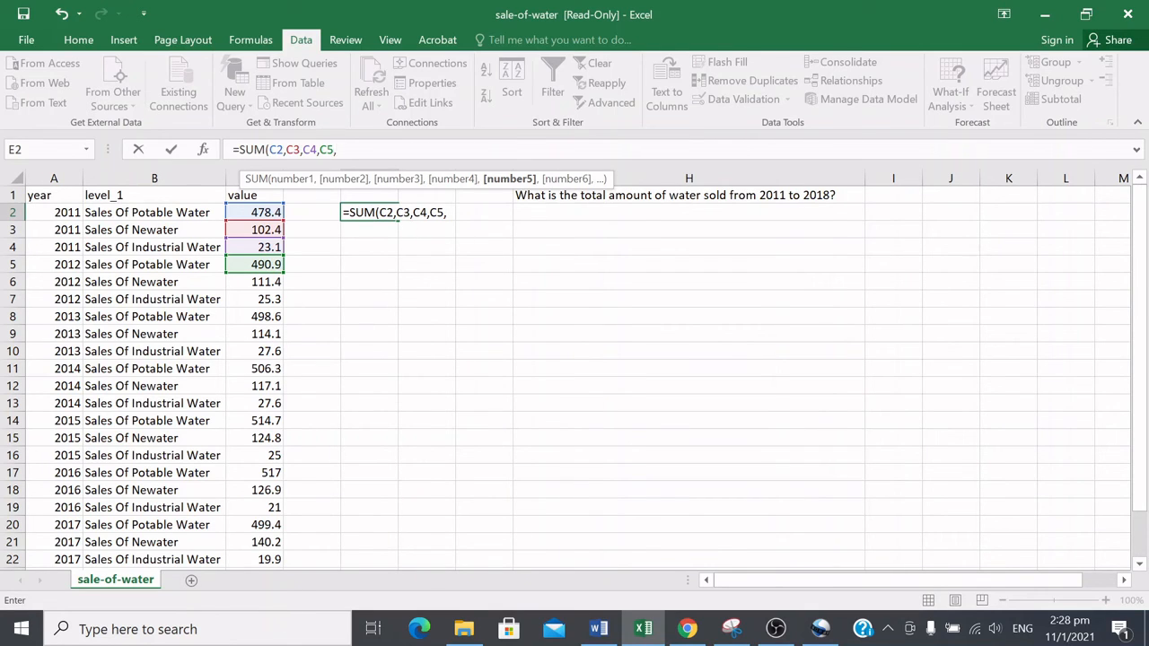
text())
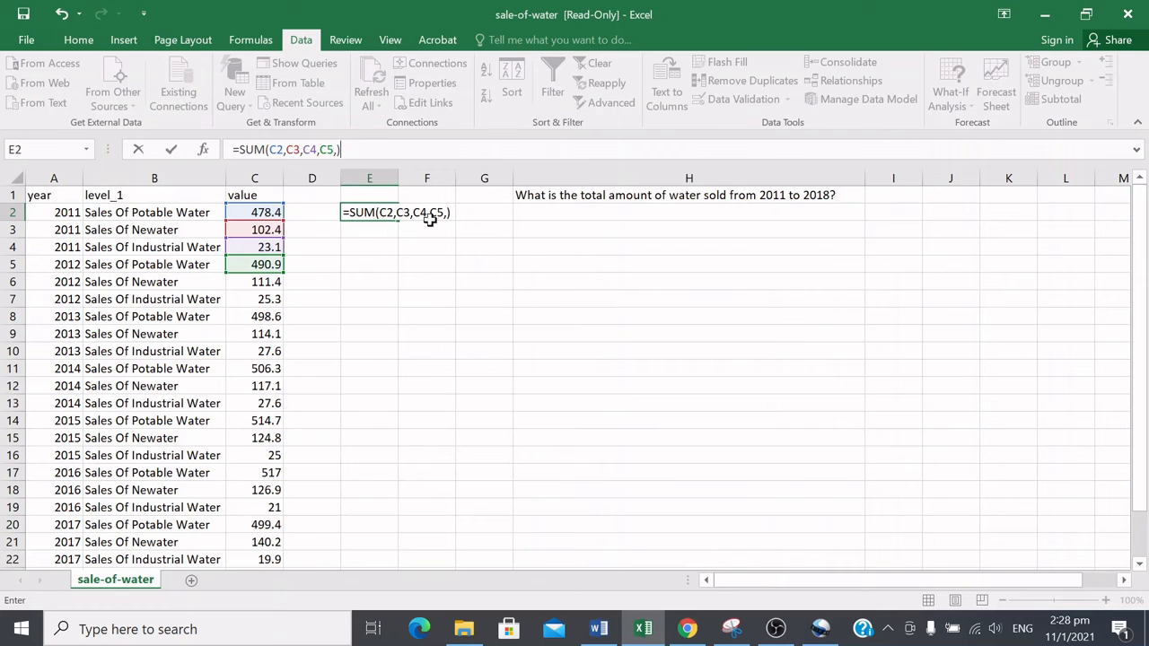
key(Left)
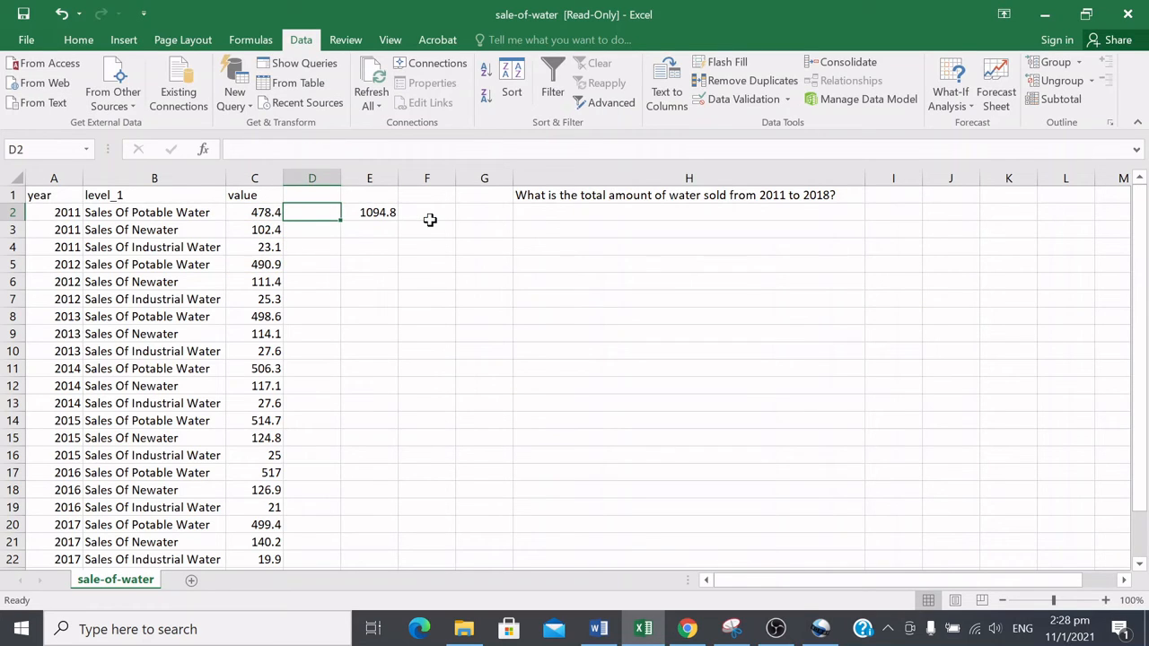
Step: Select C2 to C5 to compare their sum with the result in E2
click(384, 214)
drag(269, 212, 273, 269)
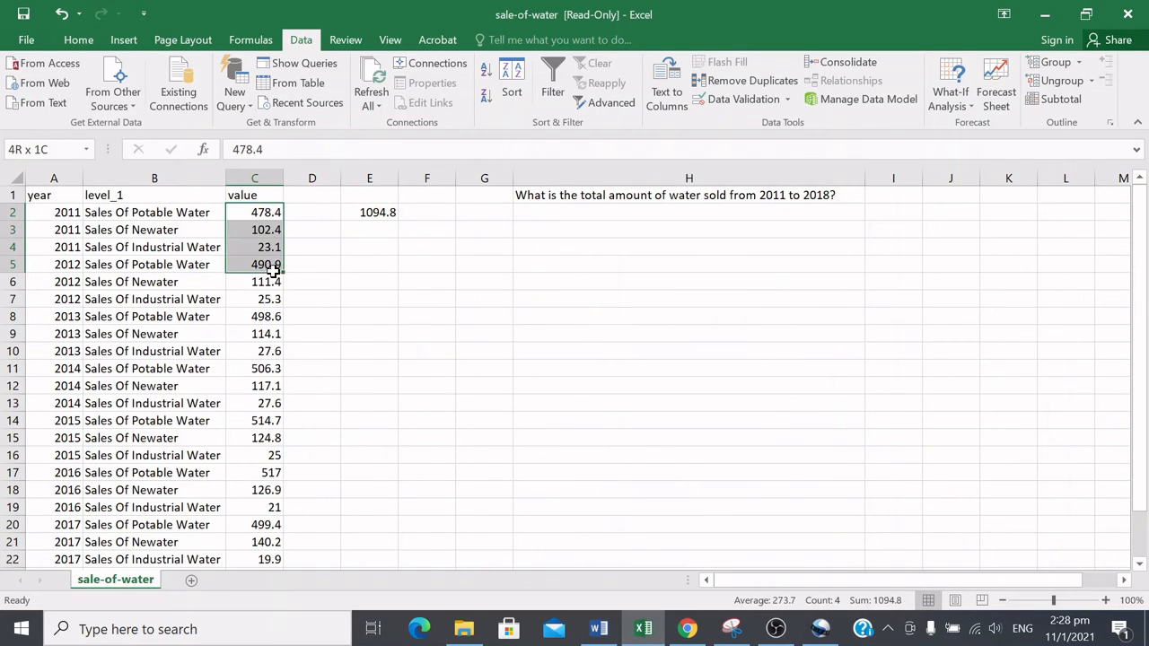
click(370, 212)
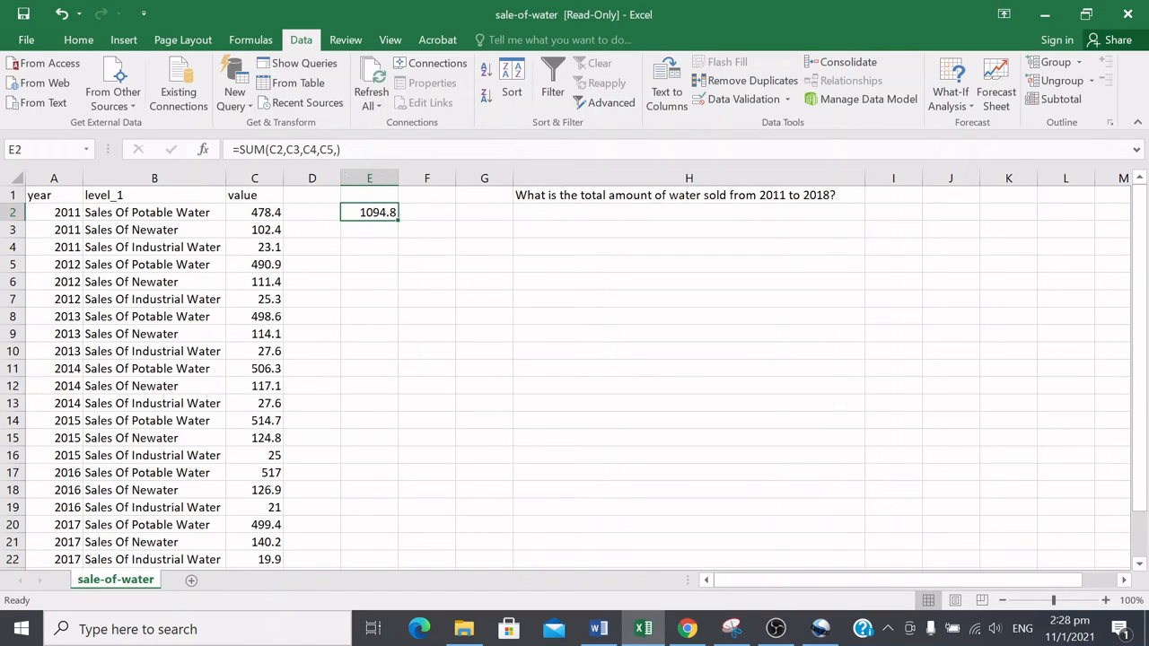
click(265, 213)
click(368, 212)
Step: Change the formula in E2 to sum the entire column C, =SUM(C:C)
click(332, 149)
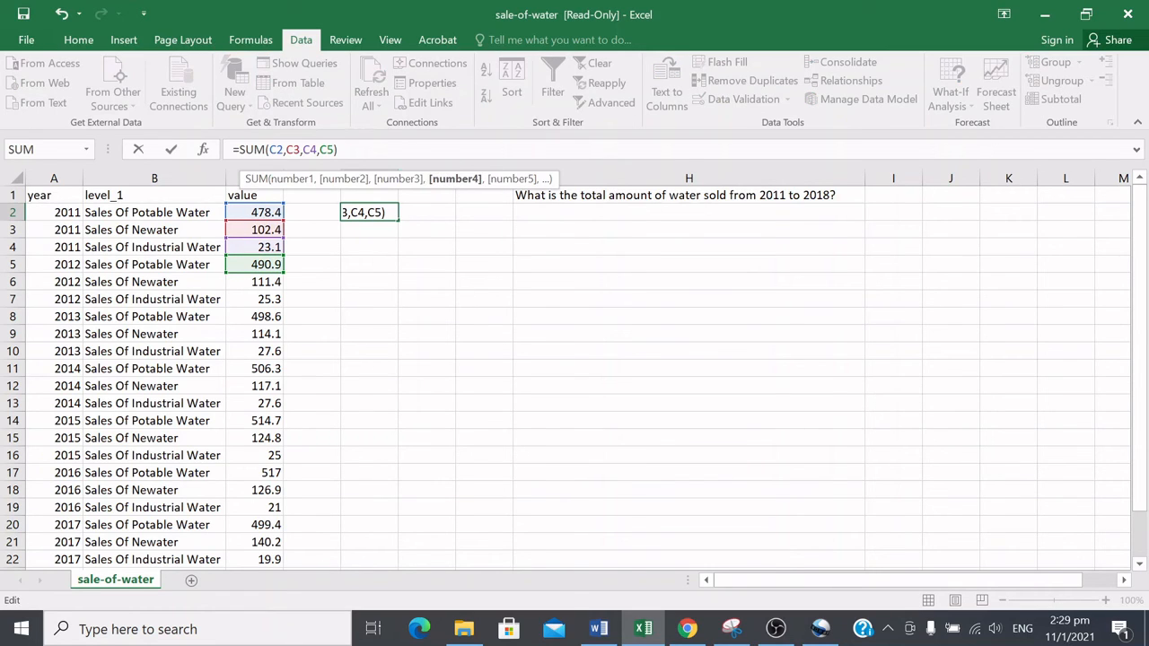
drag(286, 150, 359, 151)
key(BackSpace)
key(BackSpace)
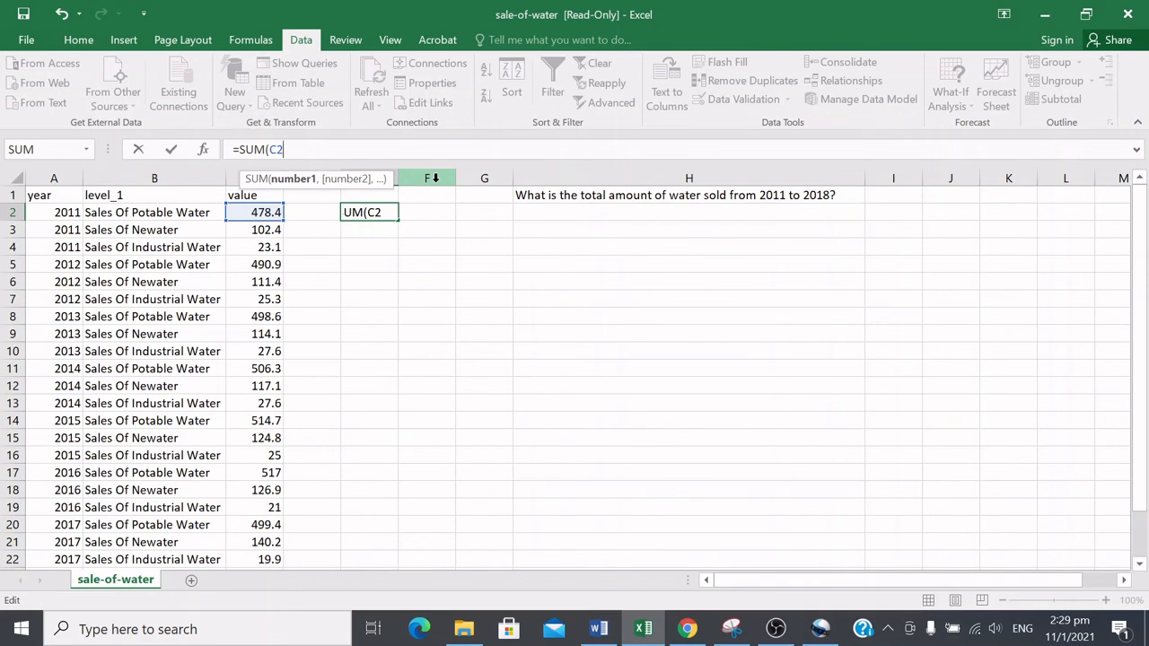
key(BackSpace)
key(BackSpace)
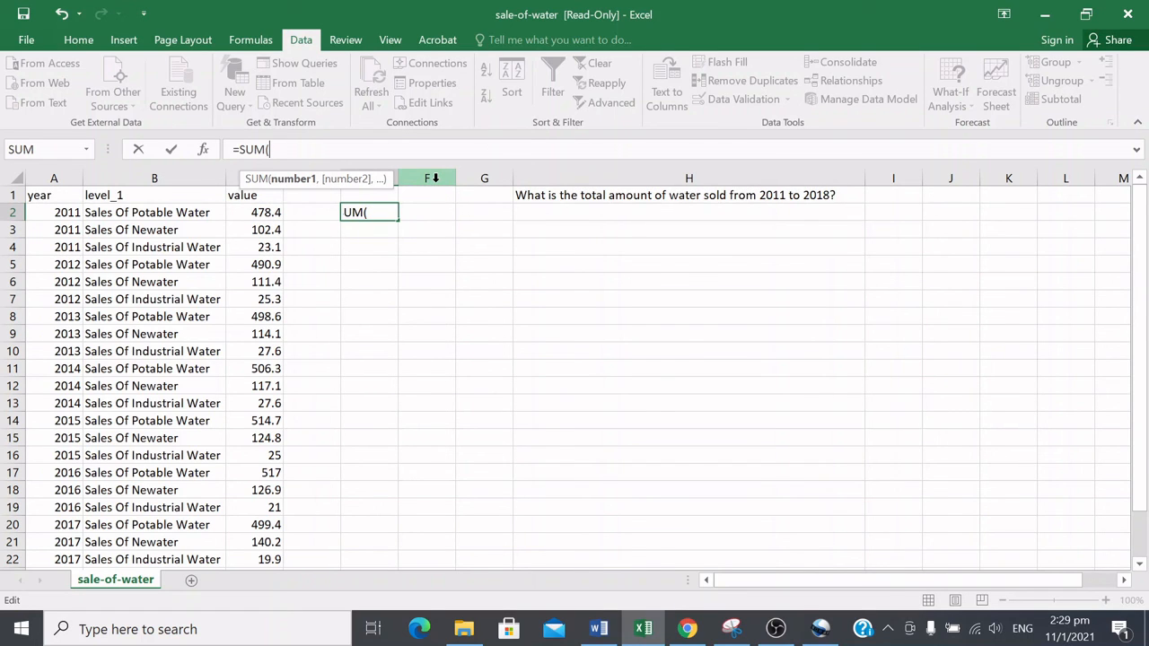
click(238, 178)
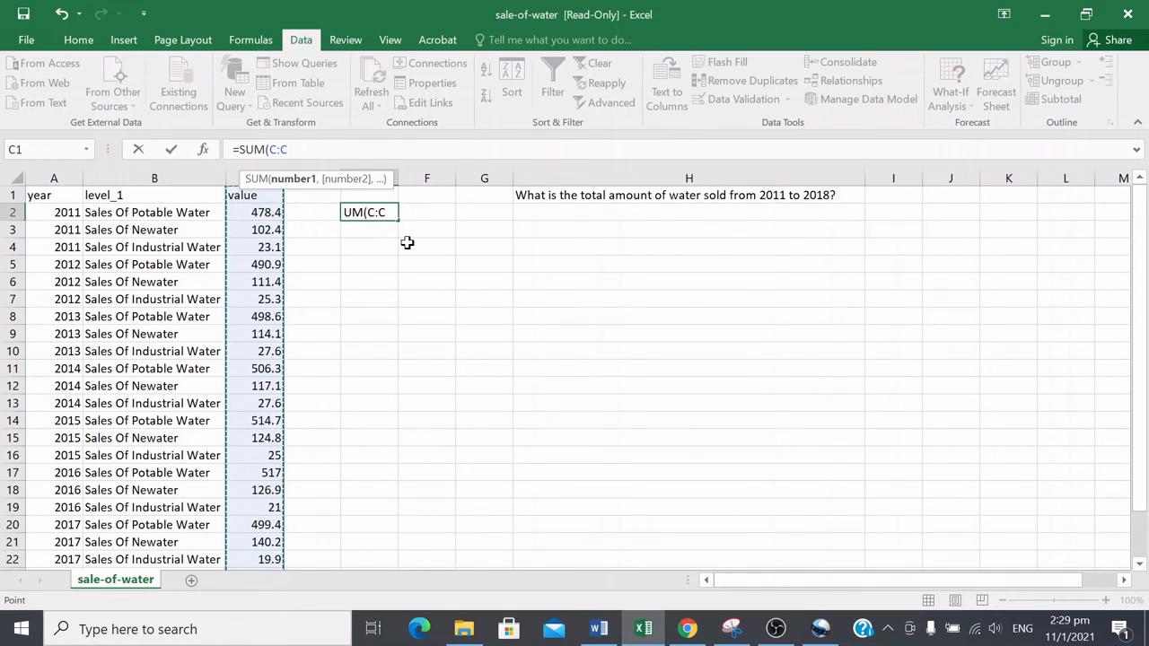
text())
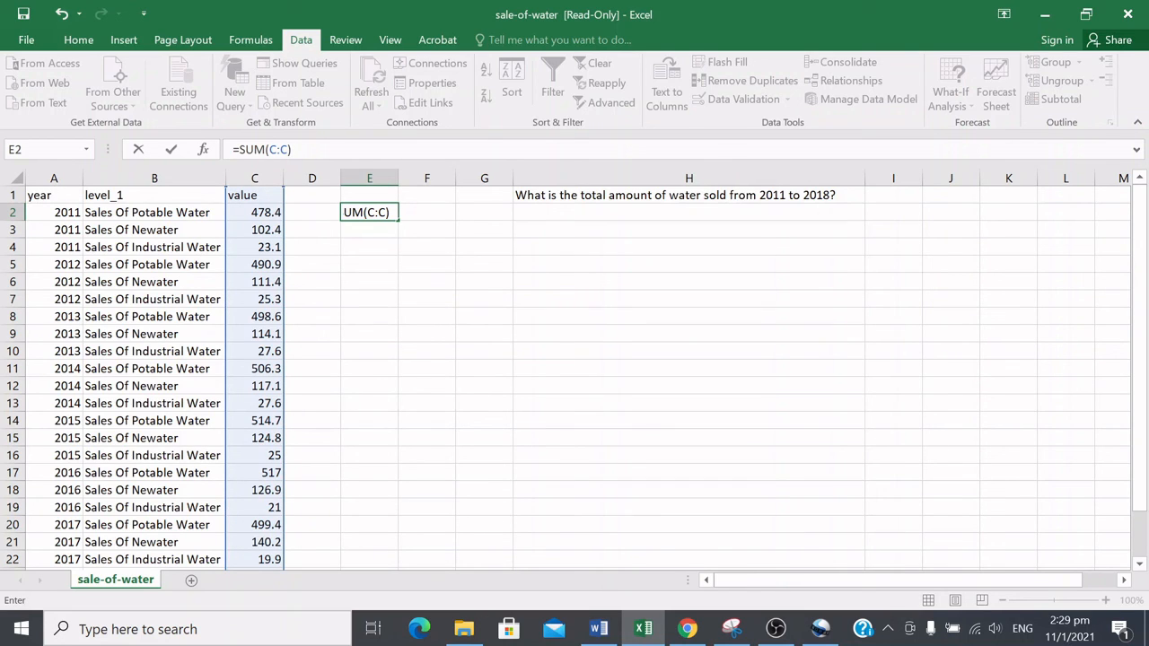
drag(269, 149, 276, 150)
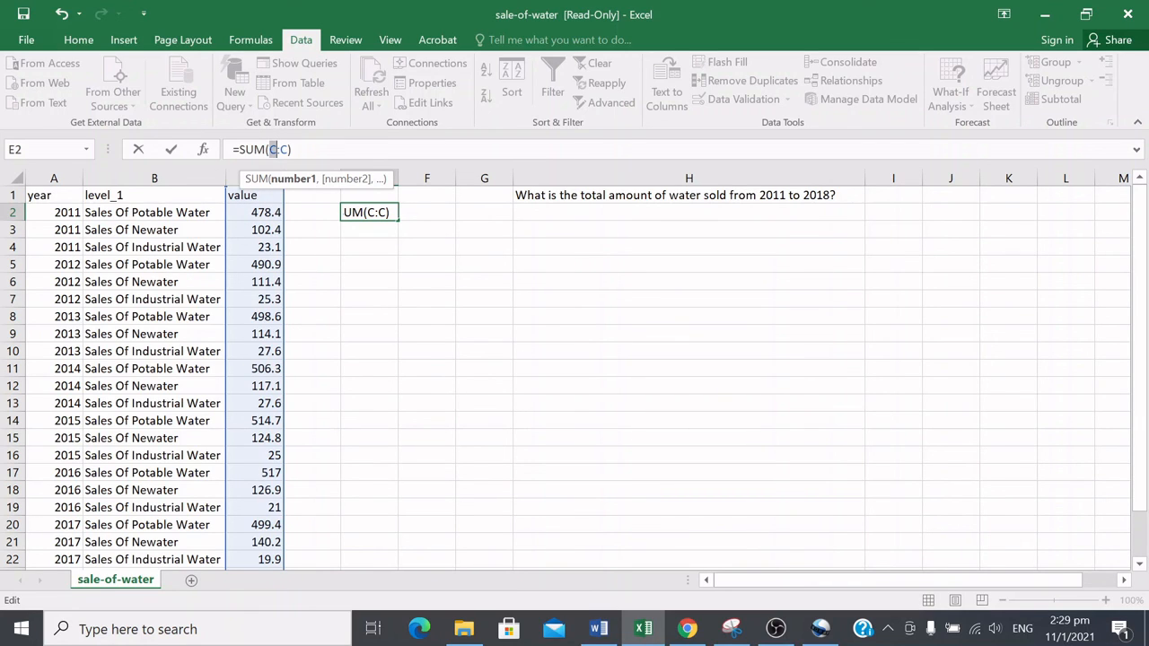
click(235, 177)
drag(269, 150, 287, 150)
click(288, 149)
key(Return)
click(372, 212)
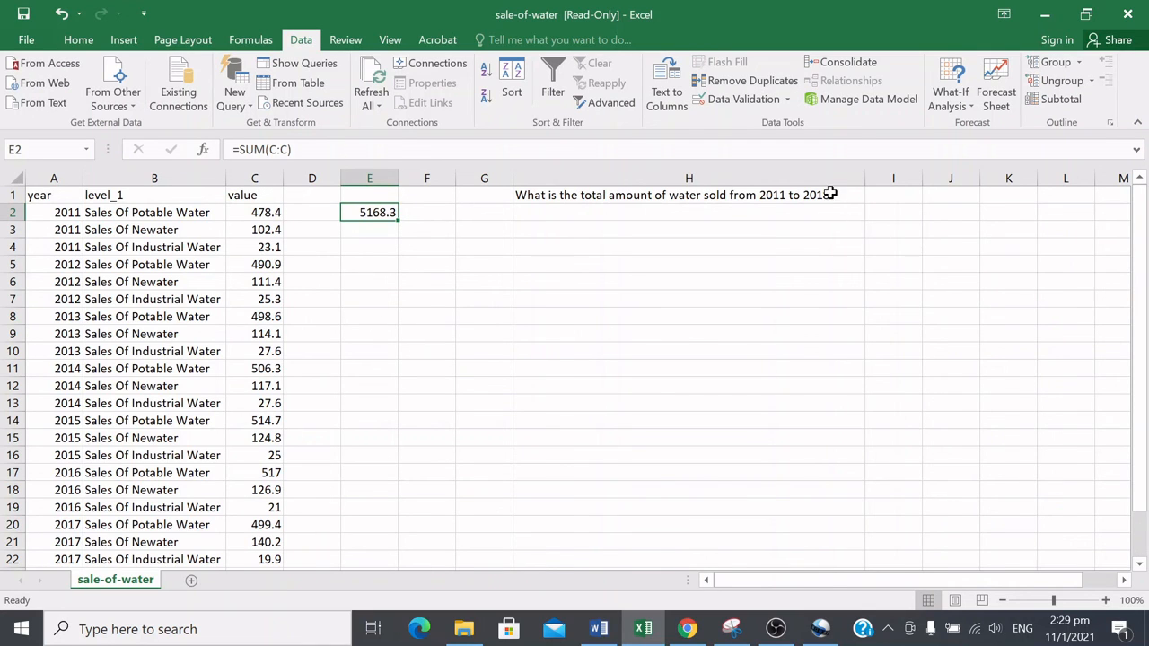
click(830, 194)
click(386, 209)
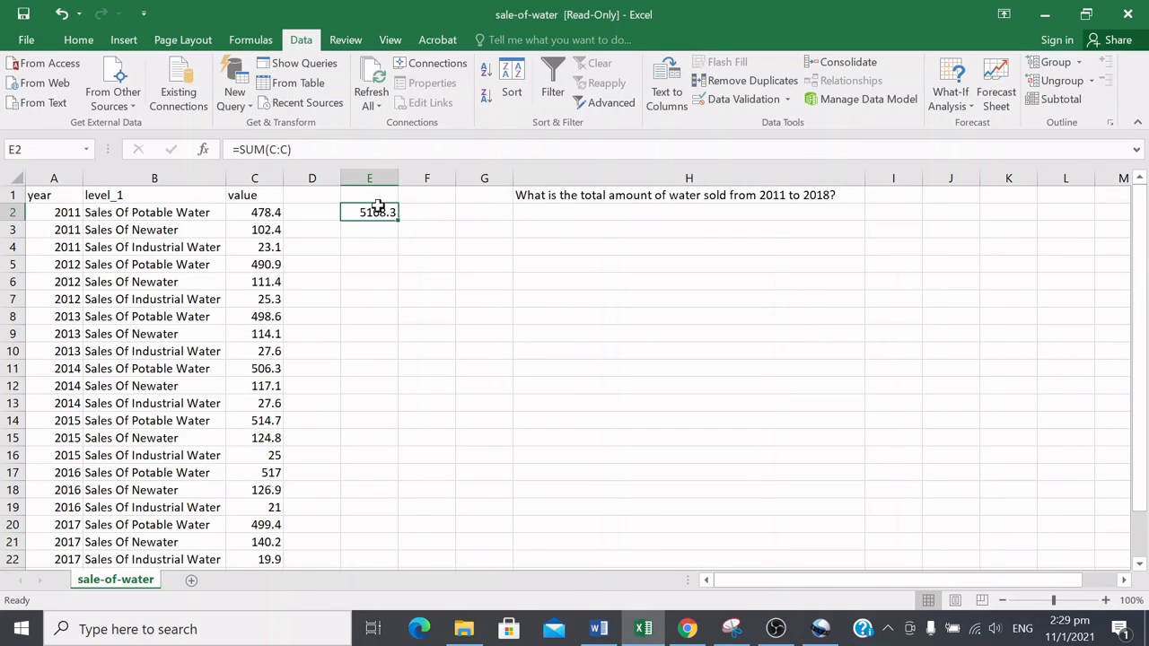